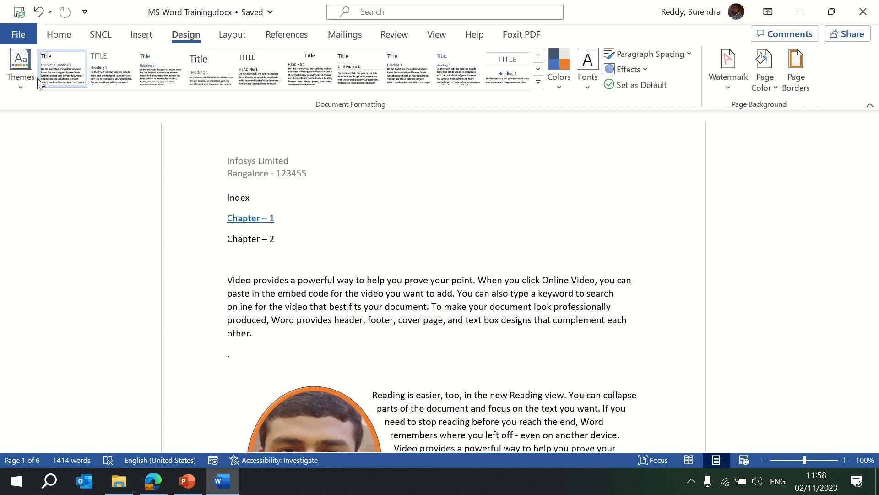
# - Try the Facet, Integral and Atlas themes on the document
pyautogui.click(16, 86)
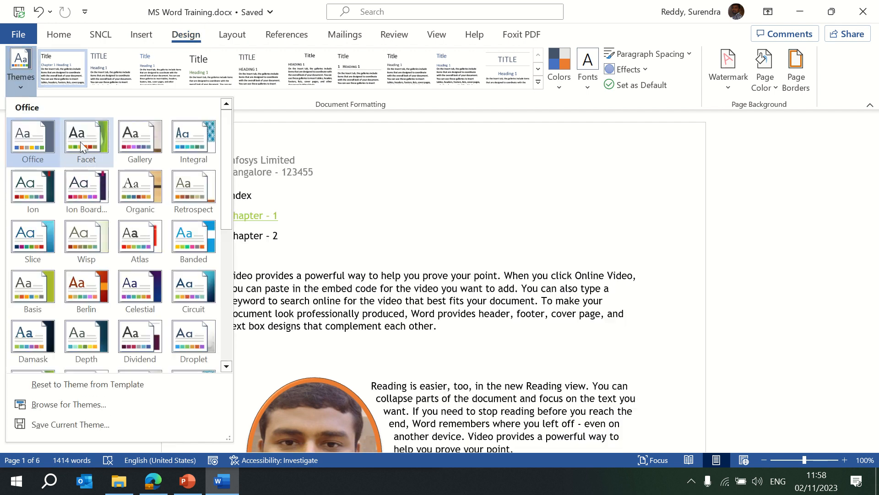
pyautogui.click(80, 142)
pyautogui.click(24, 85)
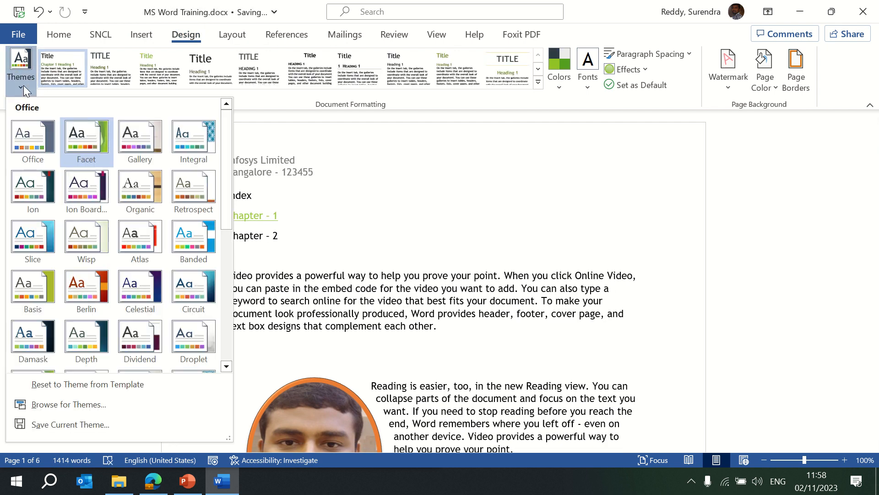
pyautogui.click(196, 150)
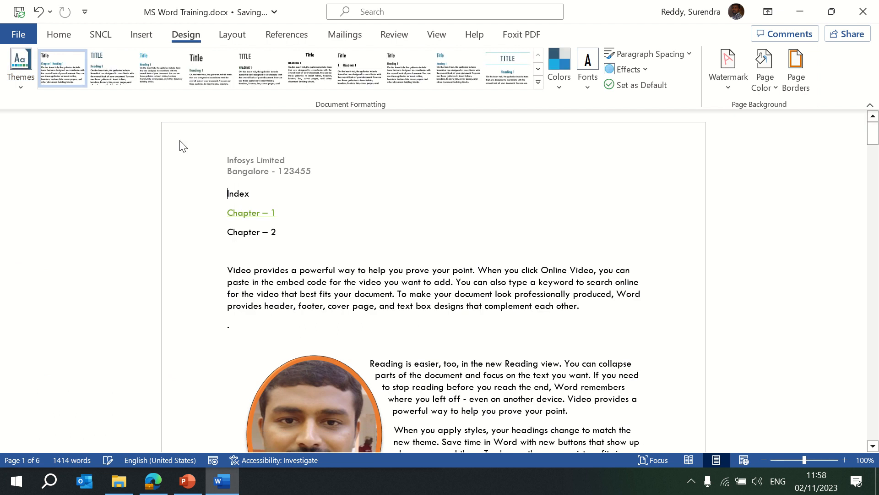
pyautogui.click(21, 87)
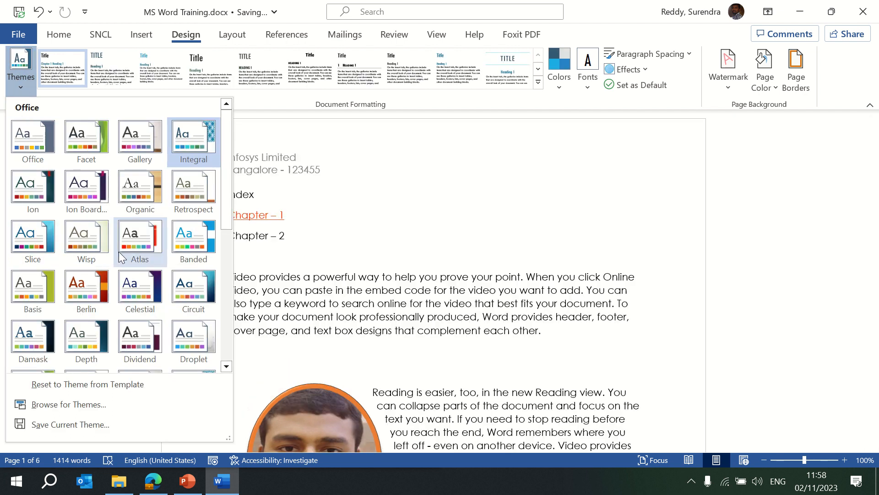
pyautogui.click(119, 251)
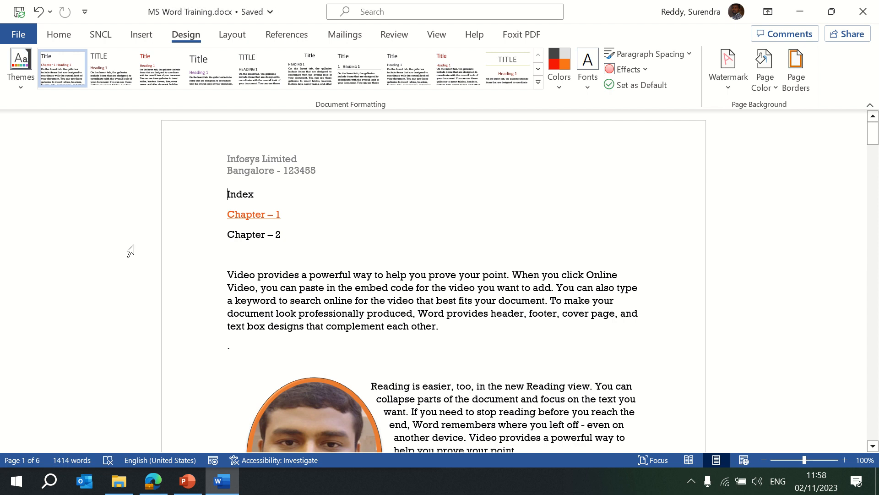
# - Apply the Berlin theme and expand the full style-set gallery
pyautogui.click(19, 92)
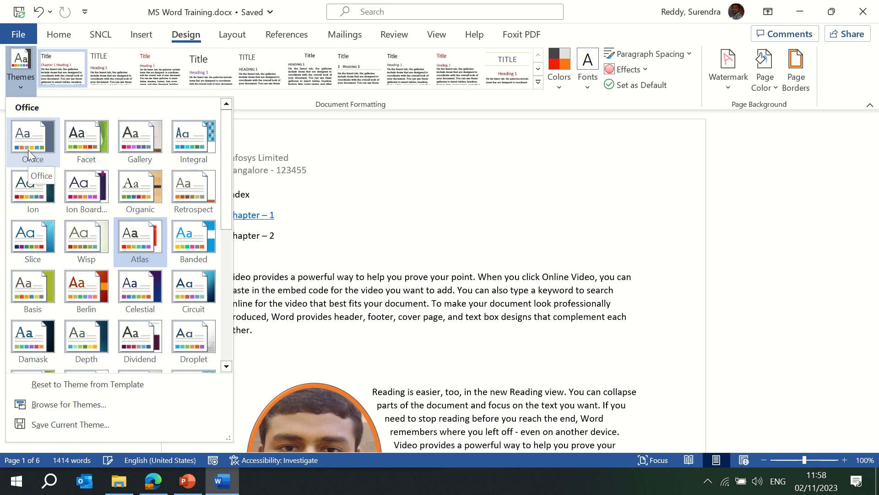
pyautogui.click(24, 87)
pyautogui.click(22, 85)
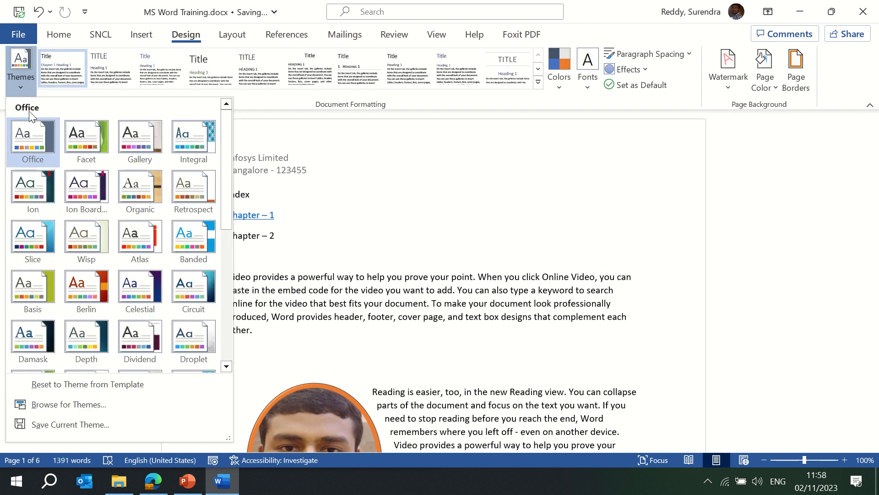
pyautogui.click(86, 292)
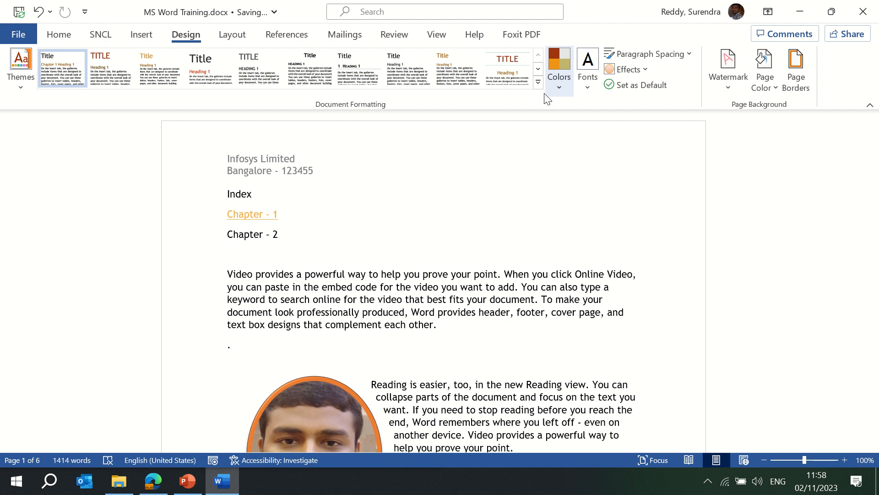
pyautogui.click(538, 82)
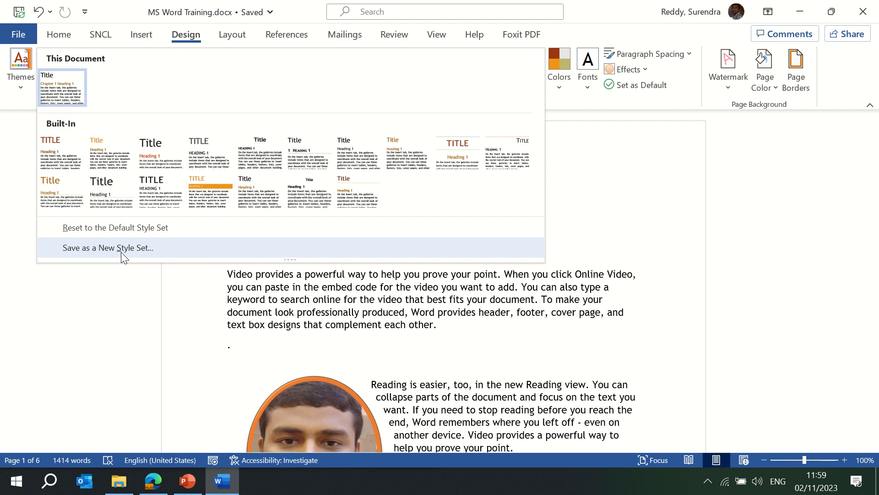
# - Save the current style set as 'Custom Theme' in the Desktop > MS Word folder
pyautogui.click(121, 253)
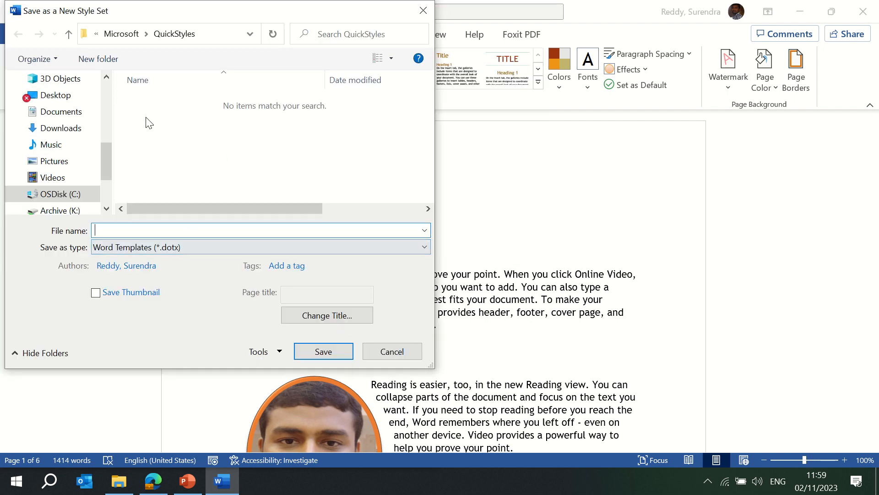
pyautogui.moveTo(105, 156); pyautogui.dragTo(108, 124)
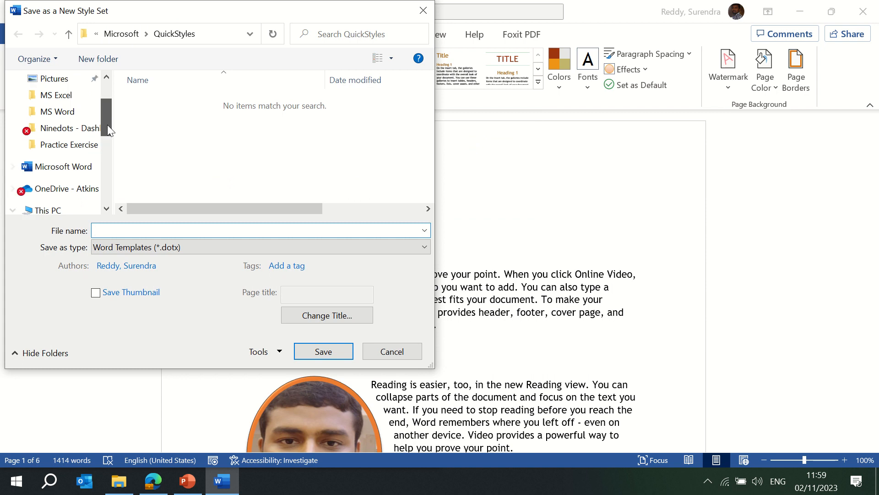
pyautogui.click(64, 115)
pyautogui.click(137, 230)
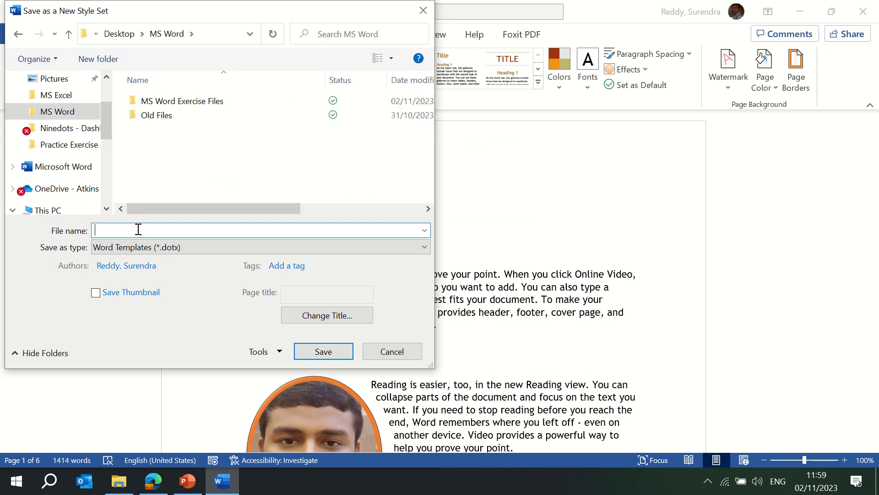
pyautogui.write('Custom Theme')
pyautogui.click(317, 350)
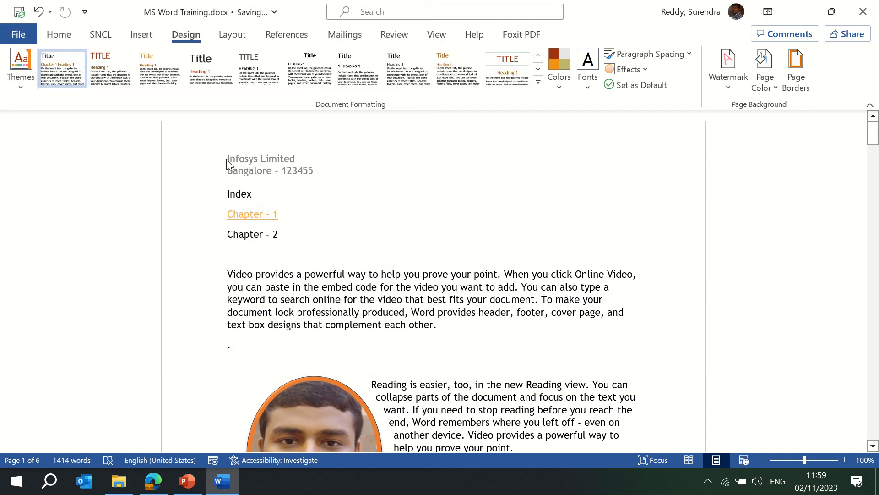
# - Apply the Office theme and all-caps TITLE style set, cancelling a second style-set save
pyautogui.click(20, 93)
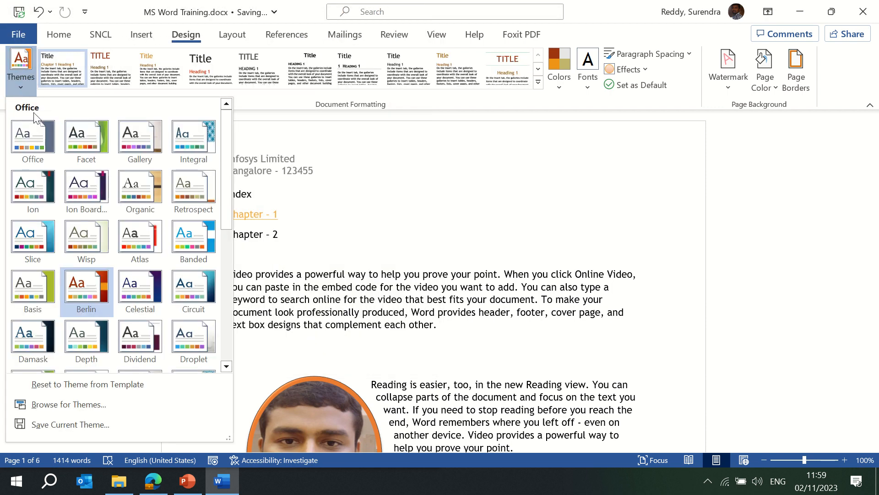
pyautogui.click(34, 141)
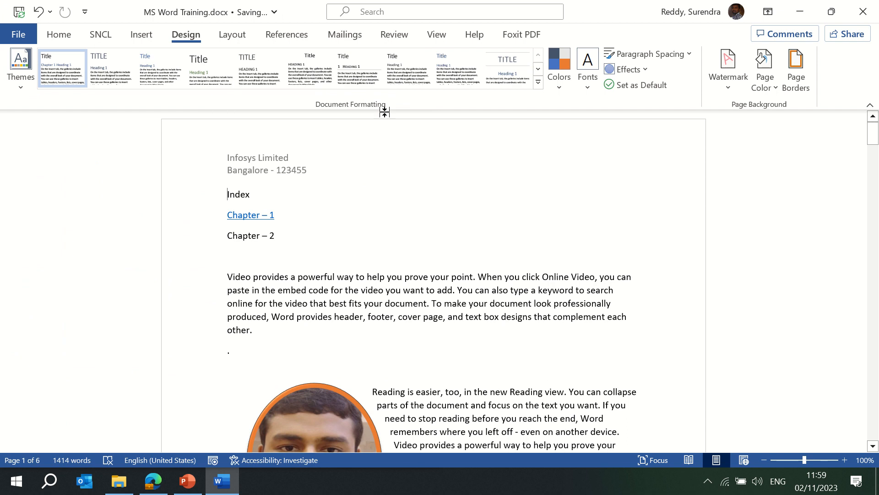
pyautogui.click(494, 76)
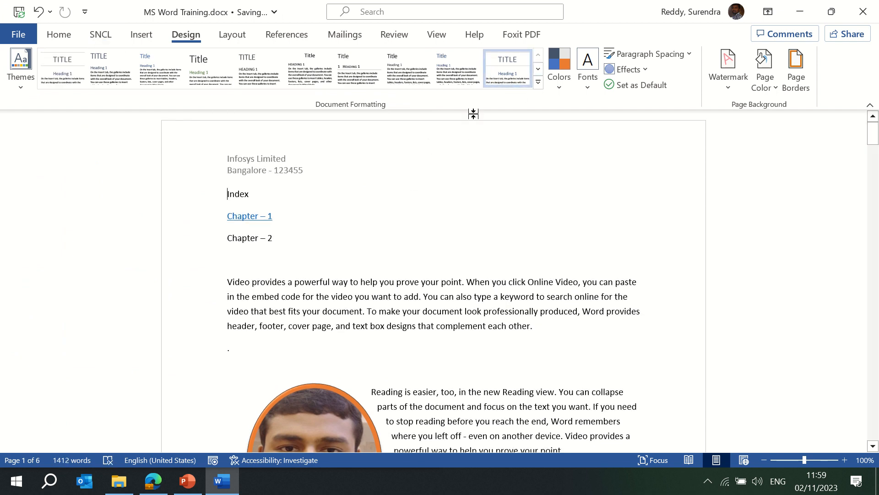
pyautogui.click(539, 83)
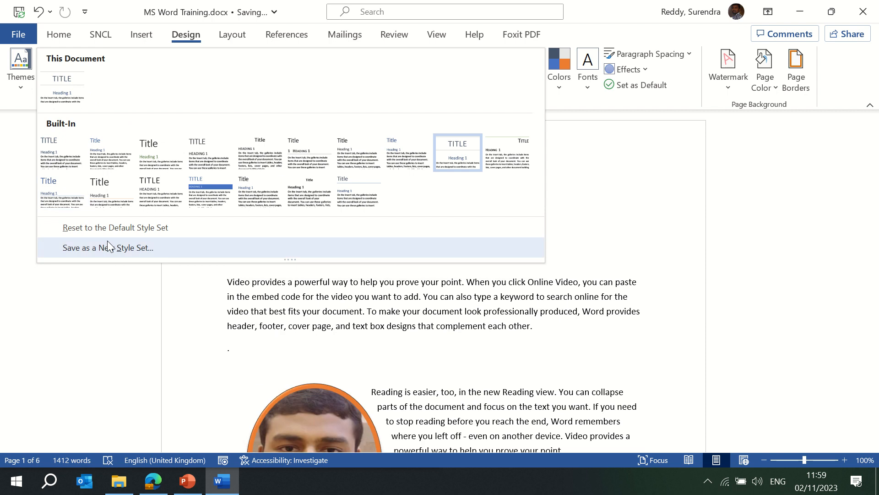
pyautogui.click(117, 254)
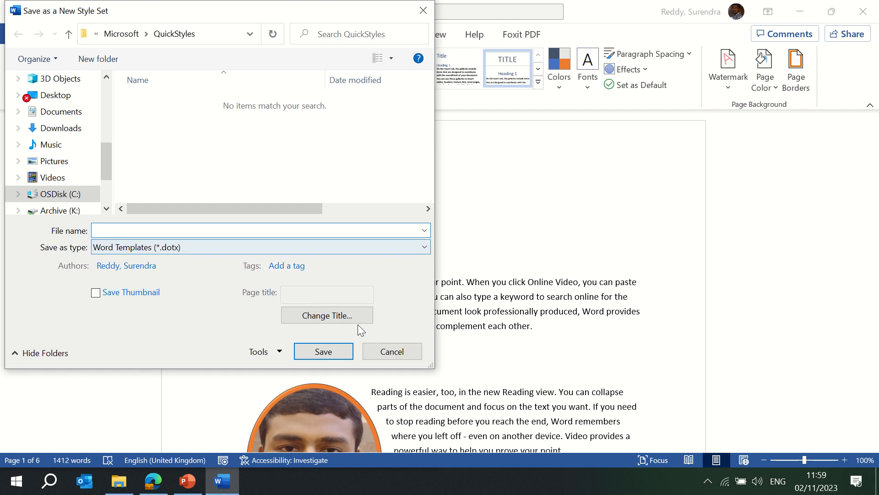
pyautogui.click(391, 351)
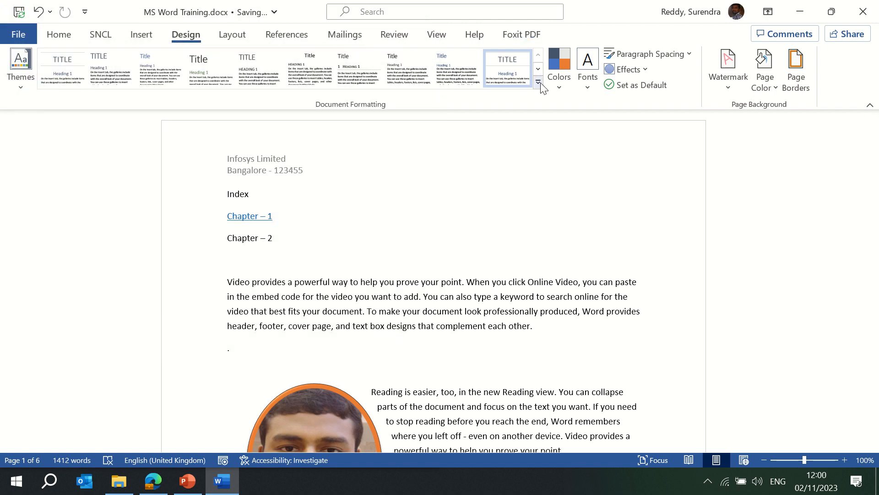
# - Apply Custom Theme.dotx from the Desktop > MS Word folder via Browse for Themes
pyautogui.click(20, 86)
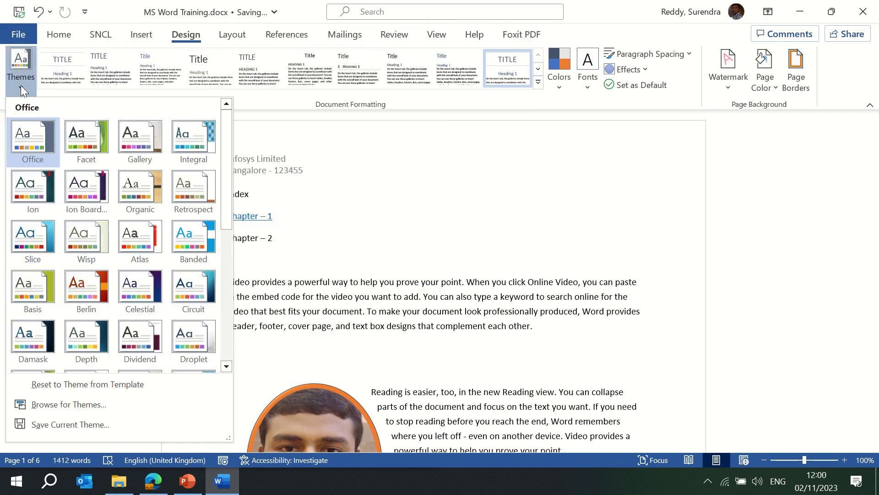
pyautogui.click(80, 404)
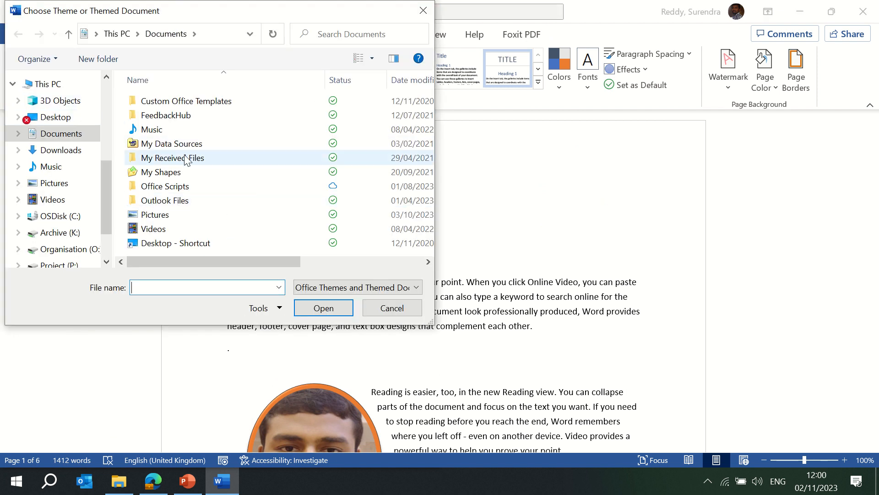
pyautogui.click(62, 119)
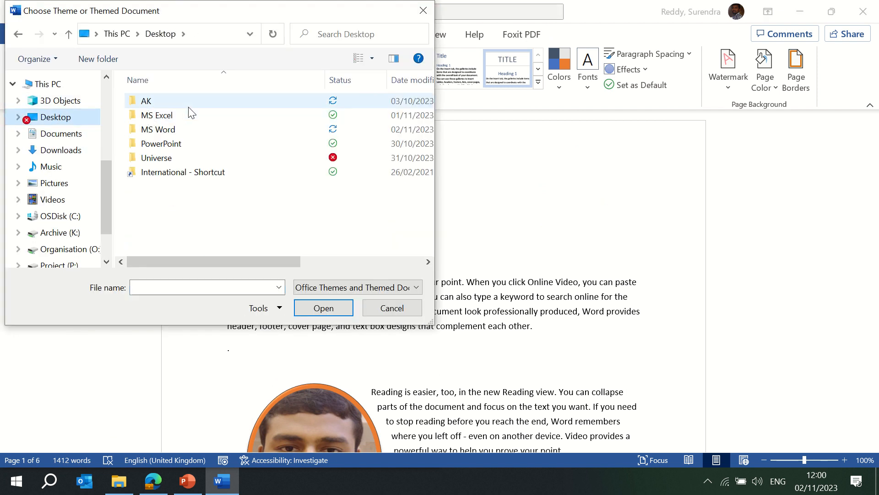
pyautogui.doubleClick(175, 131)
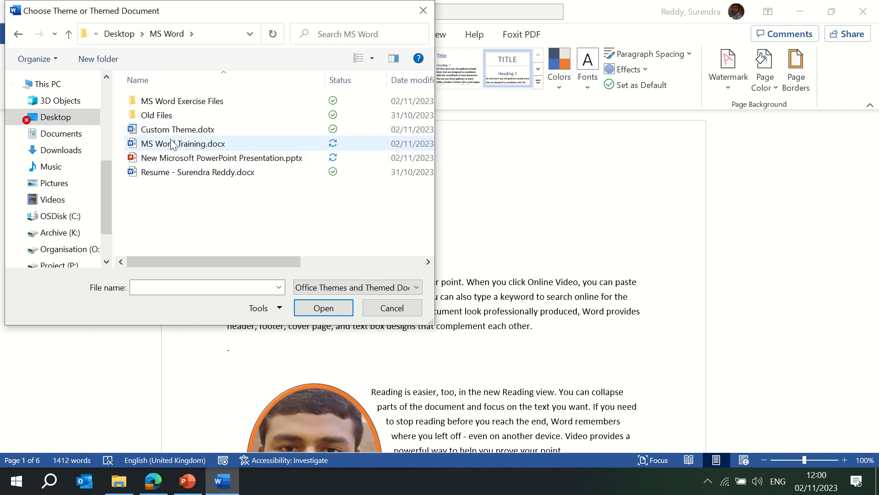
pyautogui.click(174, 131)
pyautogui.click(309, 311)
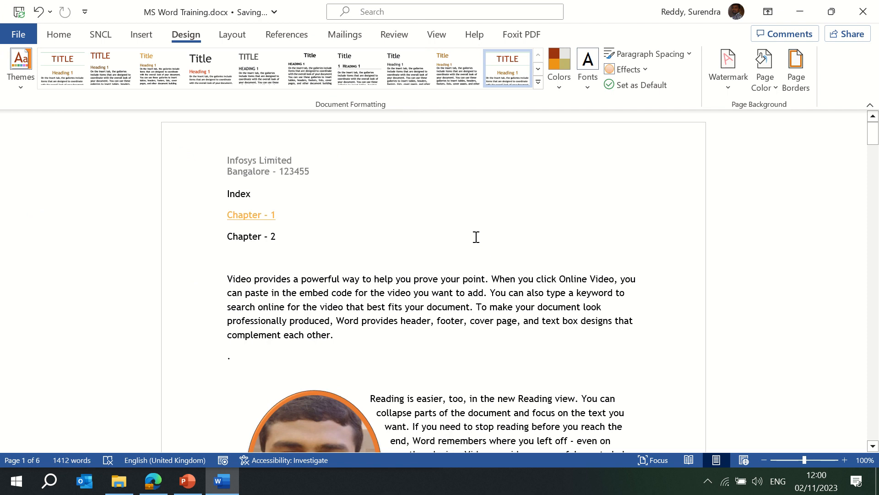
# - Choose Reset to Theme from Template, then dismiss the style-set gallery without changes
pyautogui.click(20, 89)
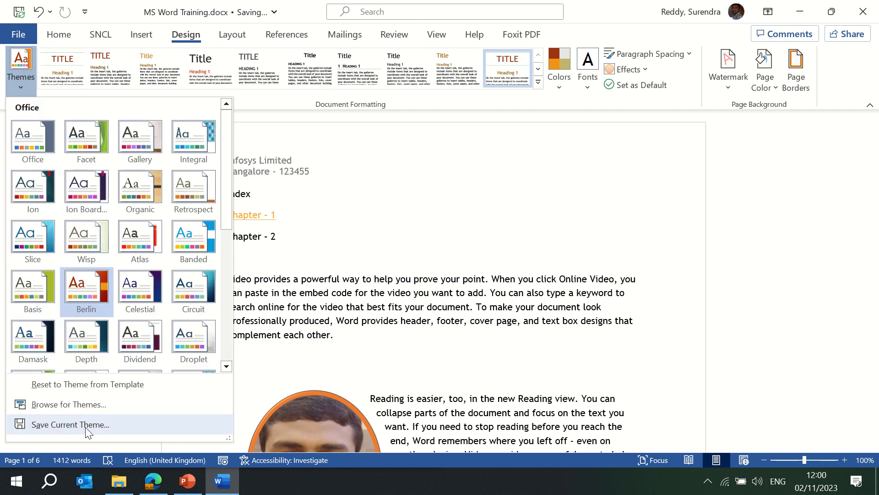
pyautogui.click(93, 385)
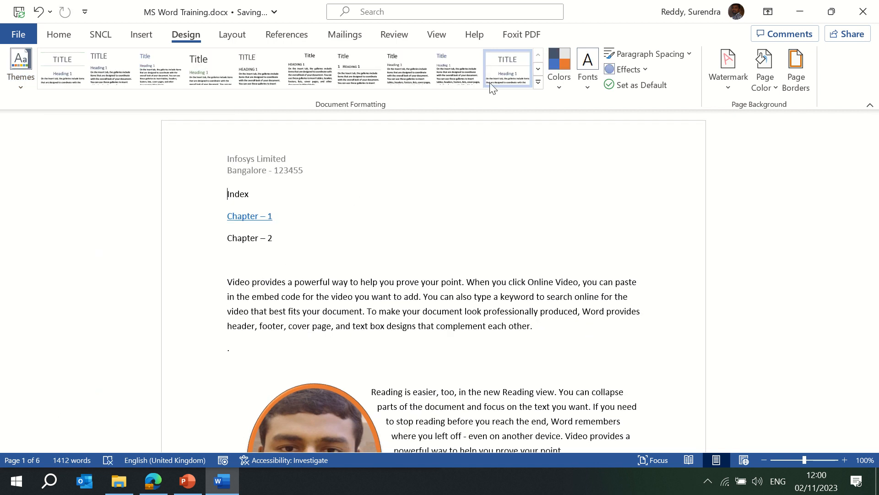
pyautogui.click(538, 82)
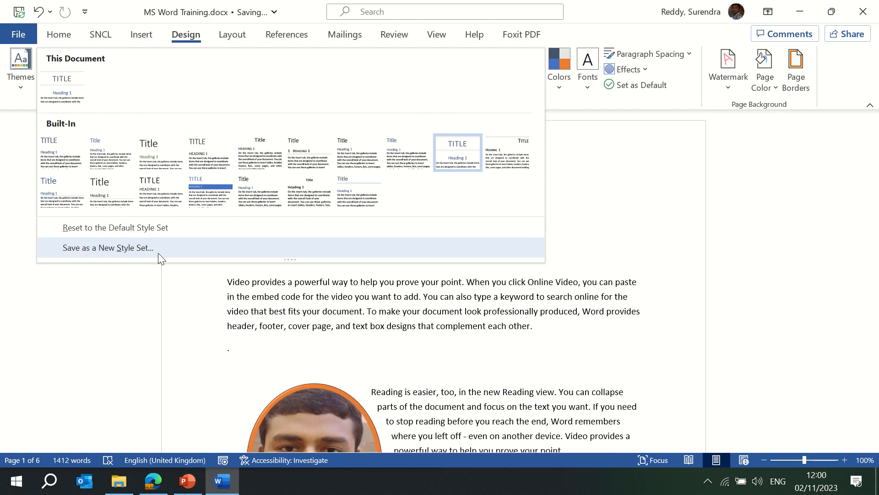
pyautogui.press('Escape')
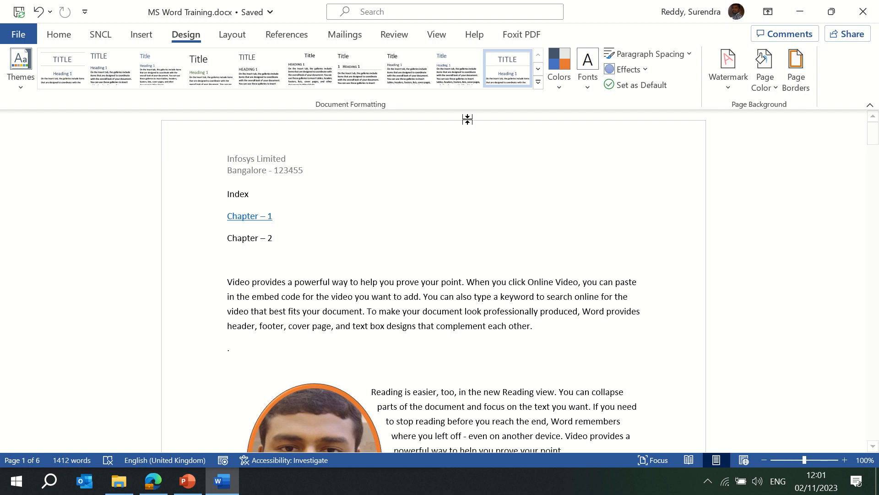
pyautogui.moveTo(304, 4)
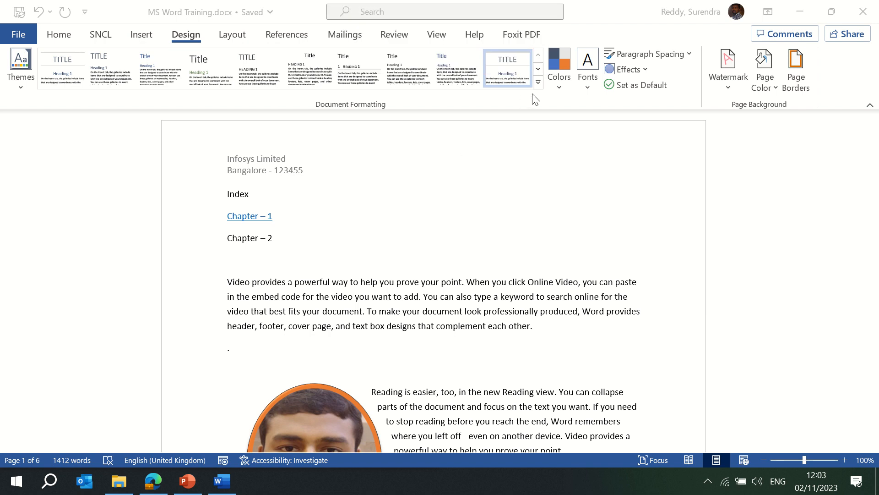
# - Apply the Blue theme colour palette to the document
pyautogui.click(557, 84)
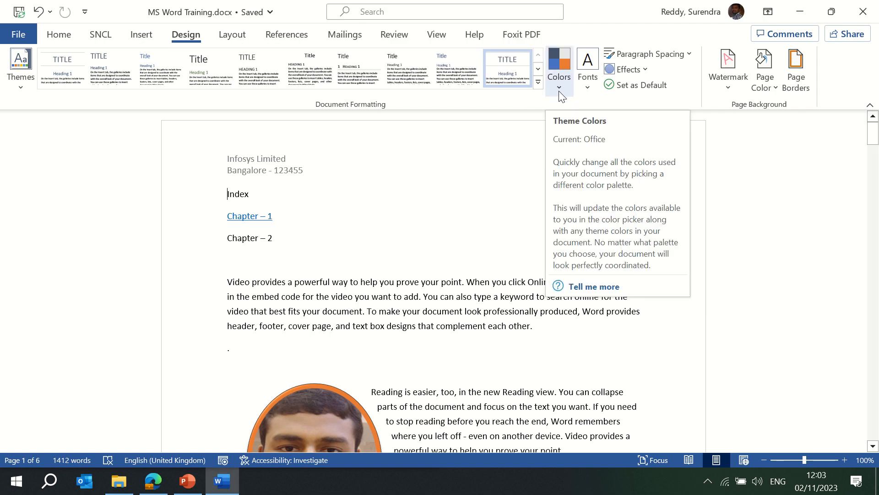
pyautogui.click(559, 90)
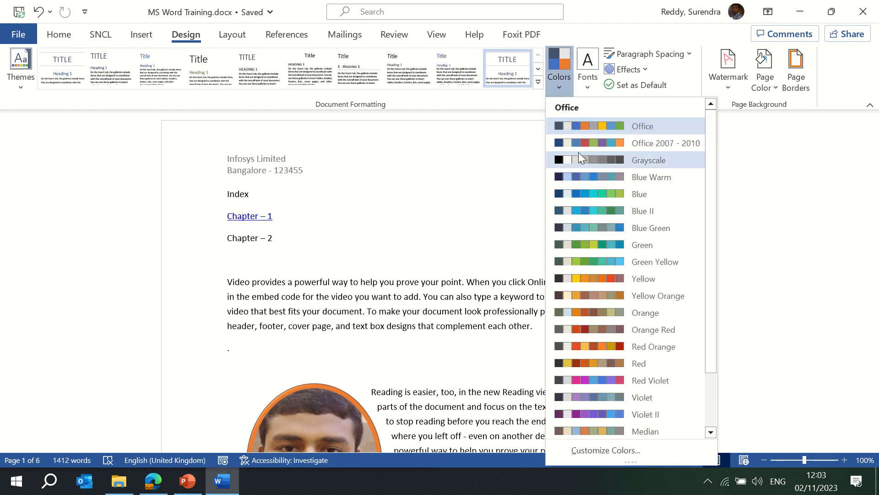
pyautogui.click(606, 192)
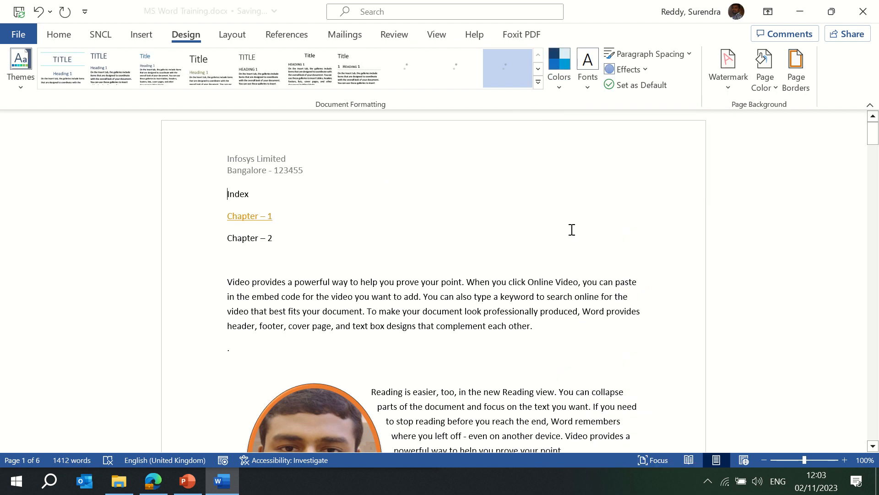
# - View the Create New Theme Colors settings for Custom 1, then cancel
pyautogui.click(556, 94)
pyautogui.moveTo(708, 308); pyautogui.dragTo(705, 398)
pyautogui.click(598, 450)
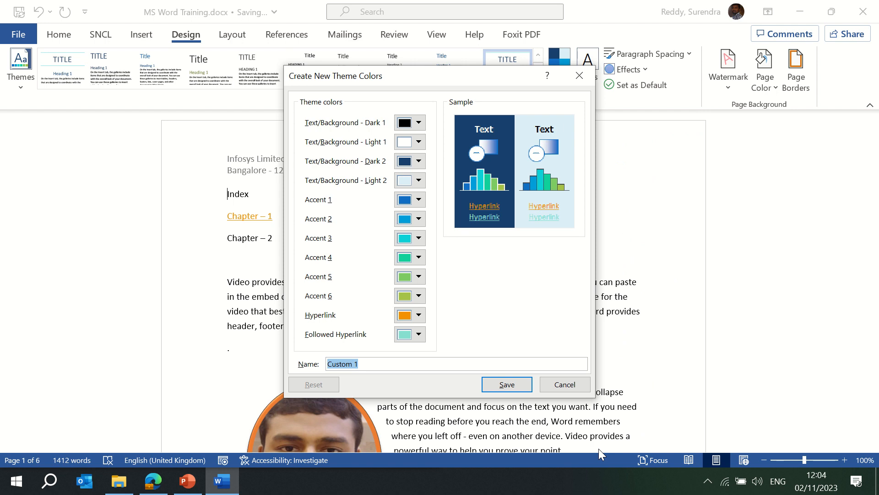
pyautogui.click(562, 383)
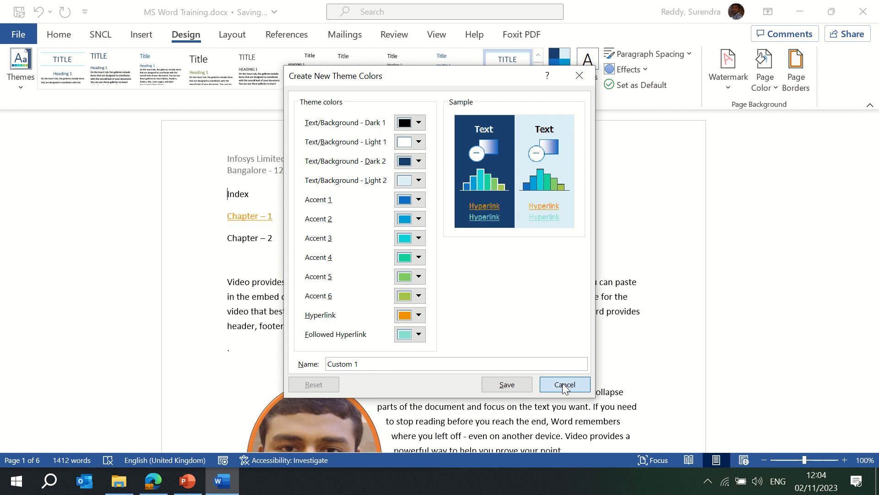
# - Set the document's theme fonts to Arial and return to the Home formatting tools
pyautogui.click(586, 85)
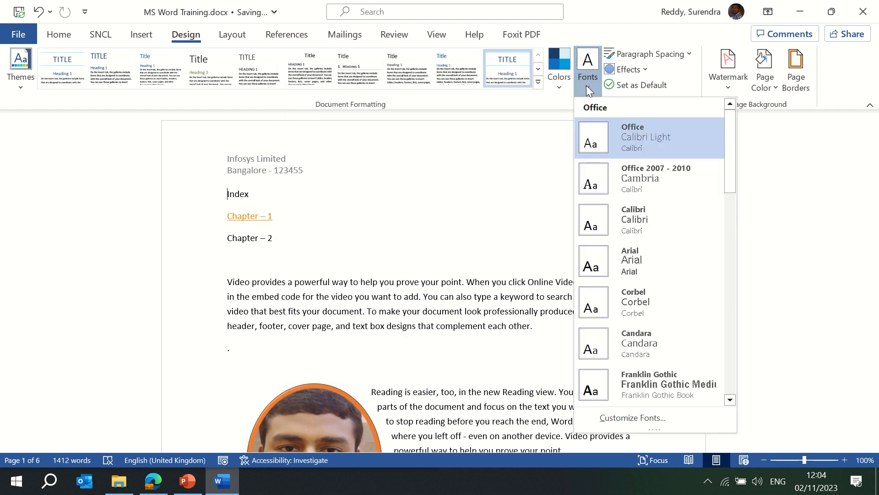
pyautogui.click(644, 265)
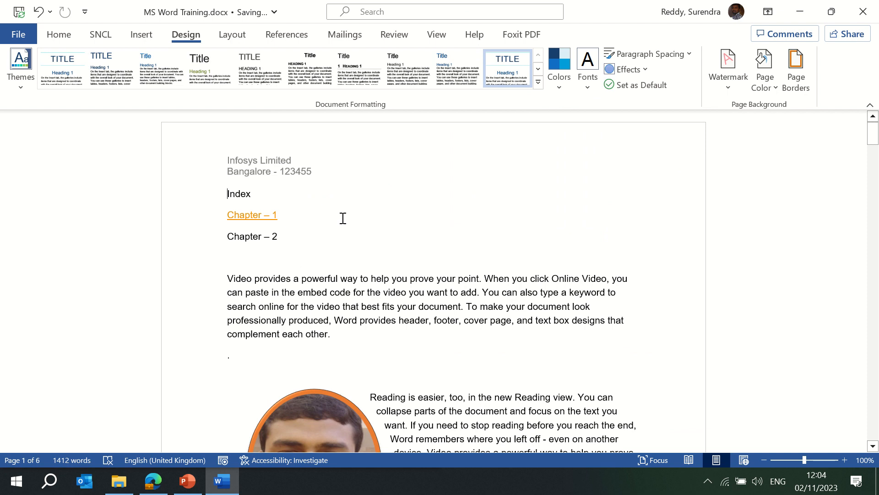
pyautogui.click(56, 36)
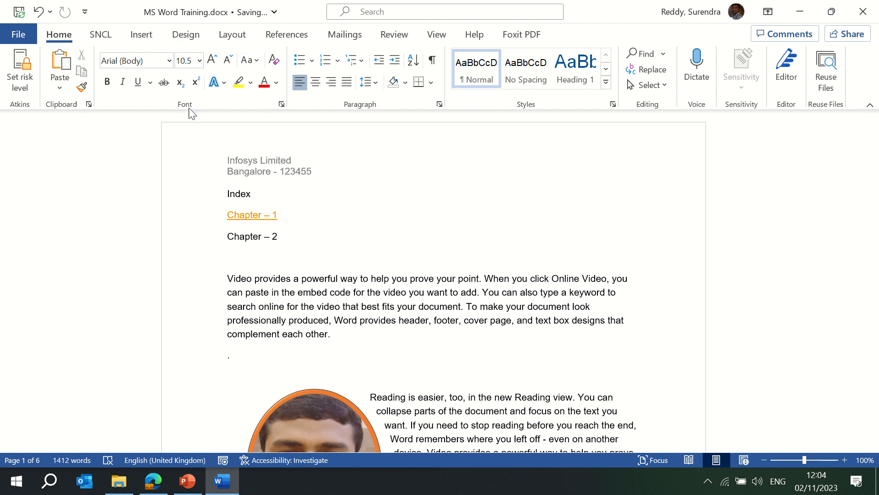
# - Set the 'Video provides a powerful way…' paragraph in the Abadi font
pyautogui.moveTo(226, 275); pyautogui.dragTo(334, 335)
pyautogui.click(148, 60)
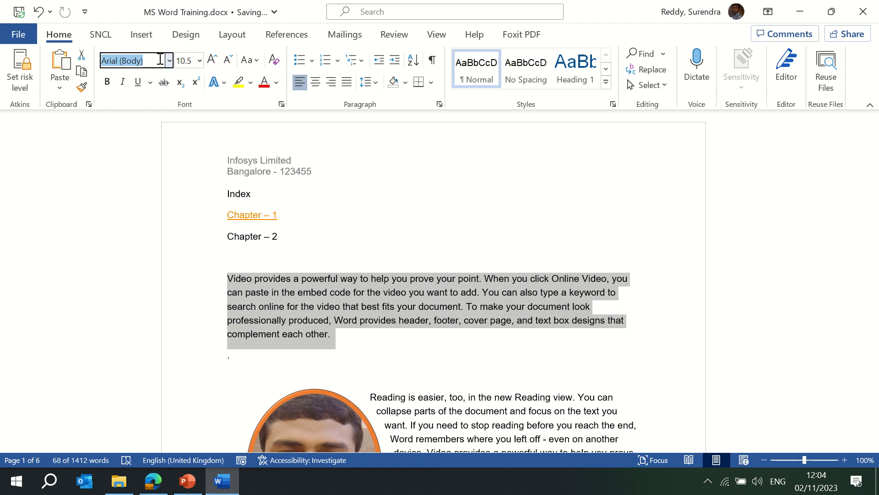
pyautogui.click(169, 61)
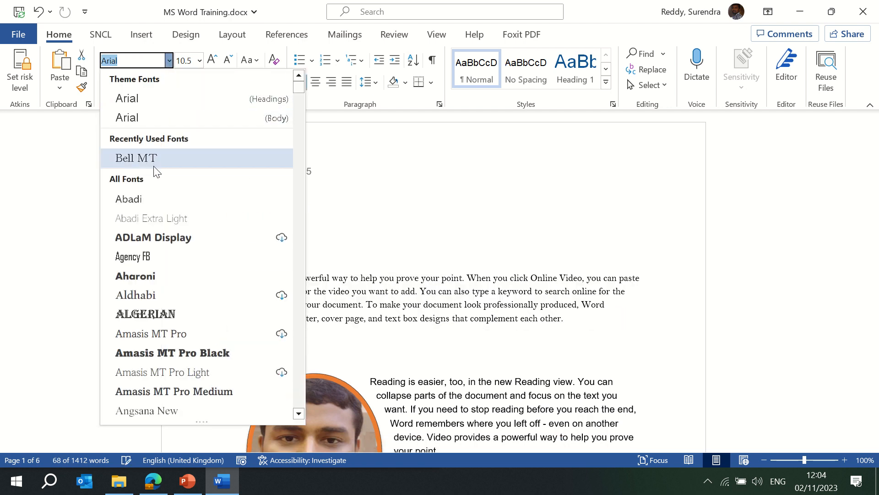
pyautogui.click(155, 202)
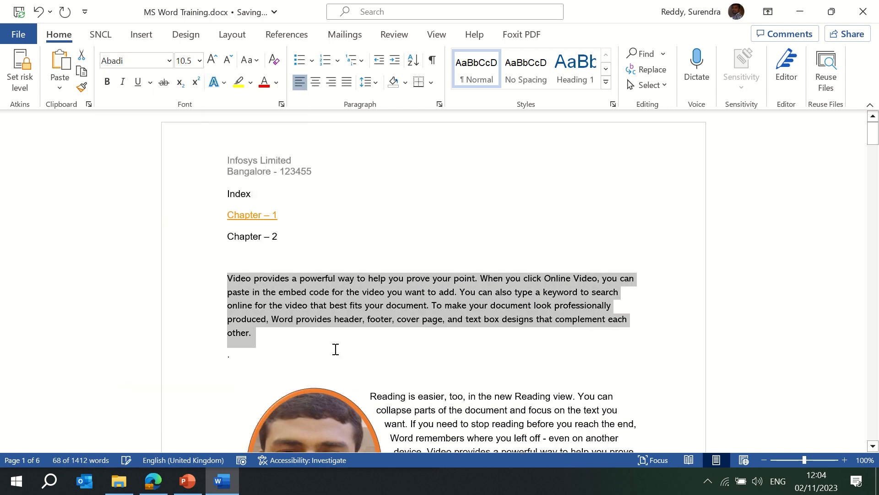
pyautogui.moveTo(353, 195); pyautogui.dragTo(227, 194)
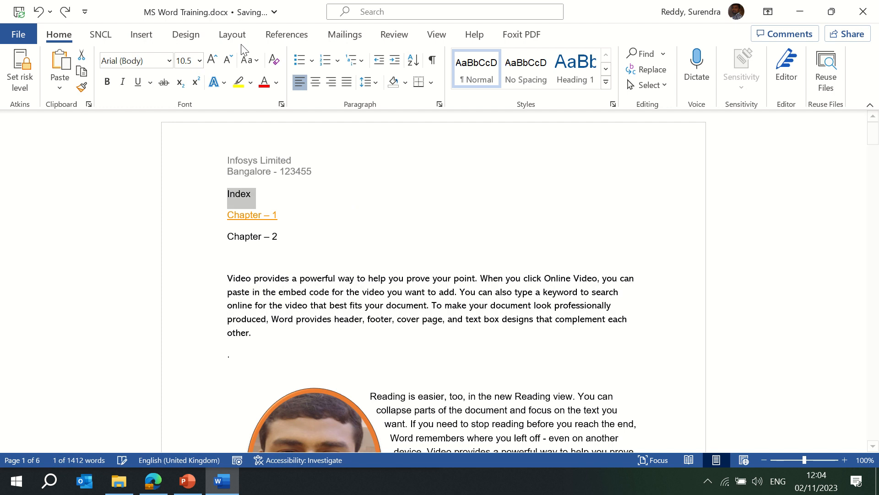
pyautogui.click(186, 34)
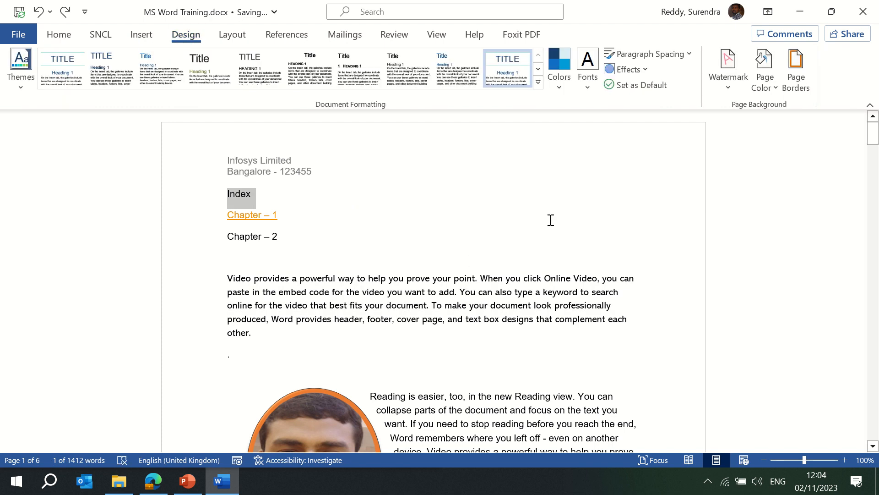
# - Pick the Cambria theme font pair from the Fonts gallery
pyautogui.click(588, 85)
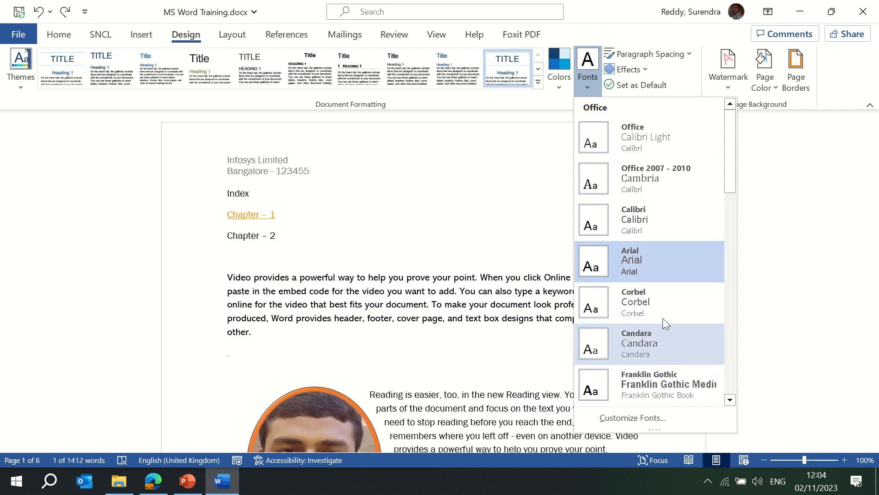
pyautogui.moveTo(727, 163); pyautogui.dragTo(727, 244)
pyautogui.scroll(-1, 661, 210)
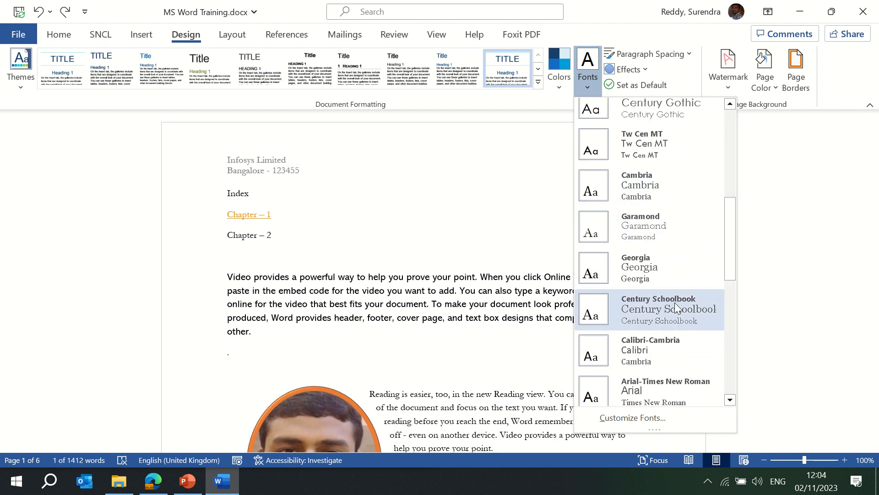
pyautogui.click(686, 185)
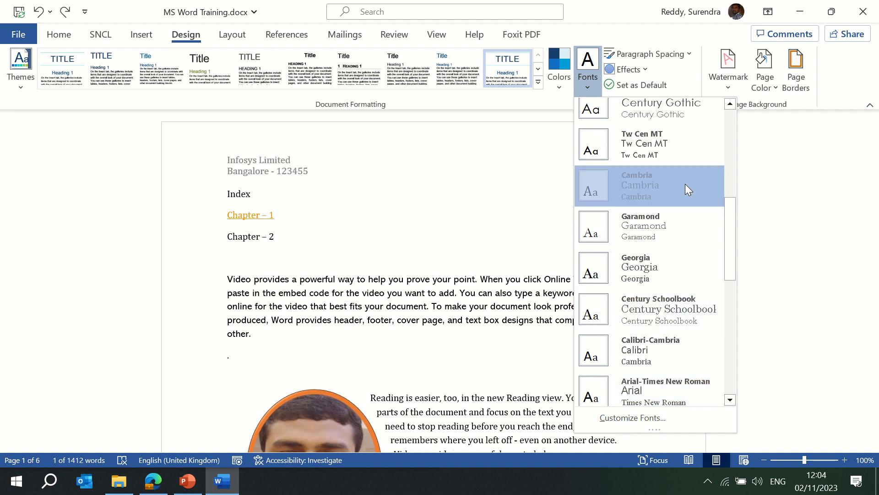
pyautogui.click(460, 219)
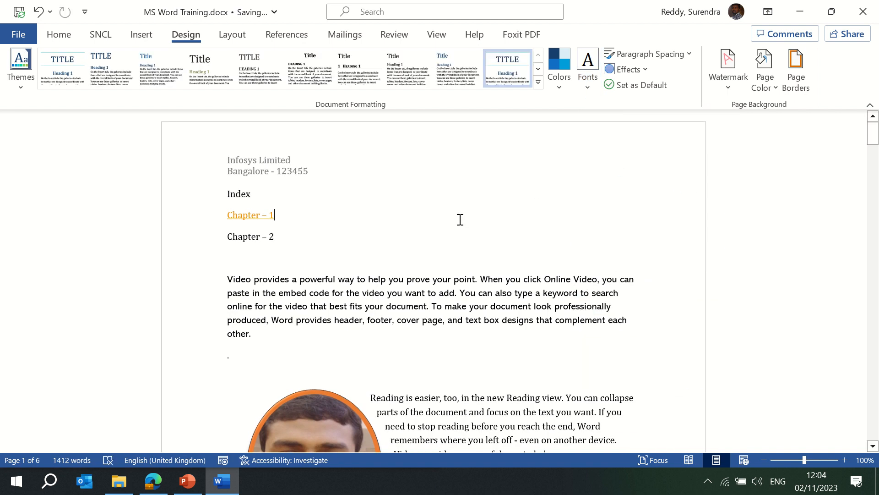
pyautogui.click(664, 63)
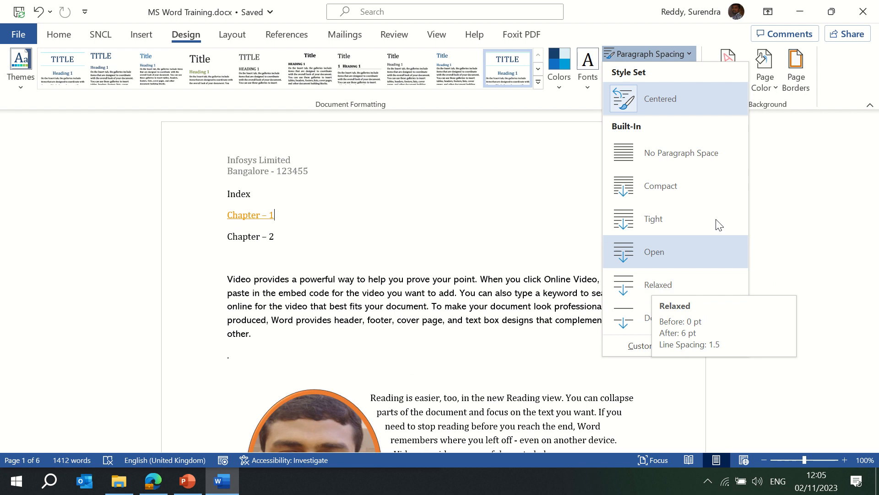
pyautogui.click(675, 347)
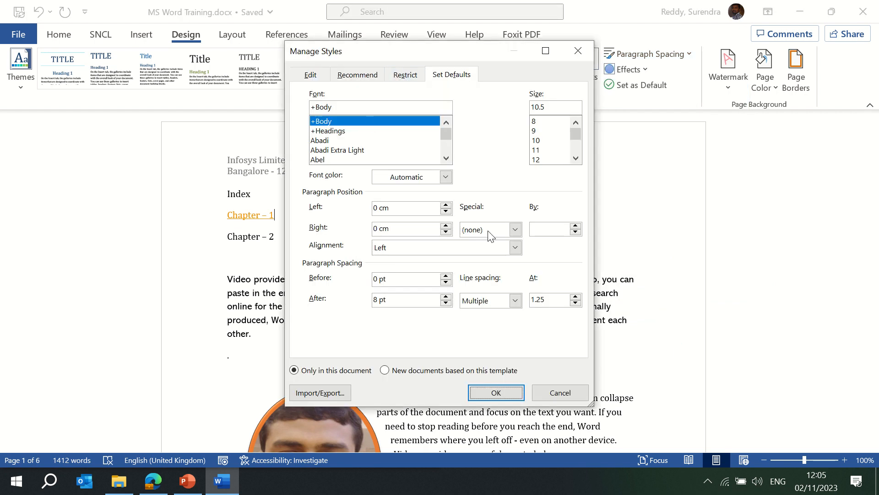
pyautogui.click(567, 389)
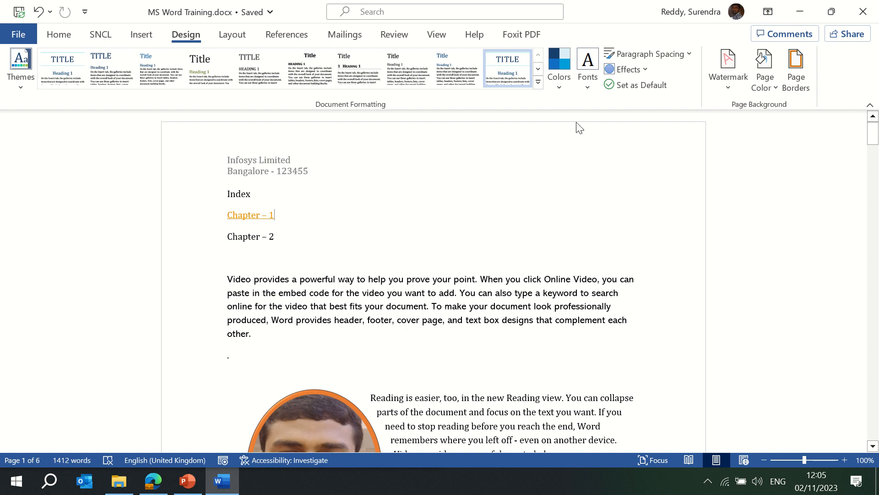
# - Apply the Subtle Solids theme effects to the document
pyautogui.click(645, 74)
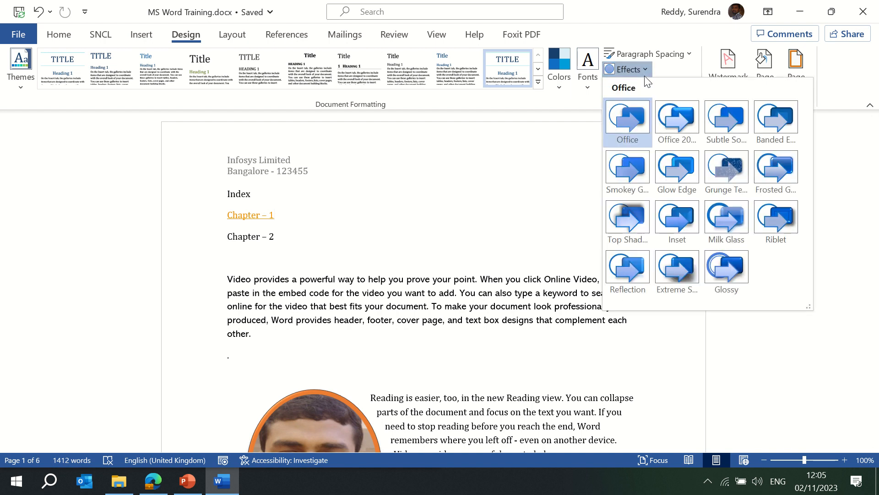
pyautogui.click(506, 164)
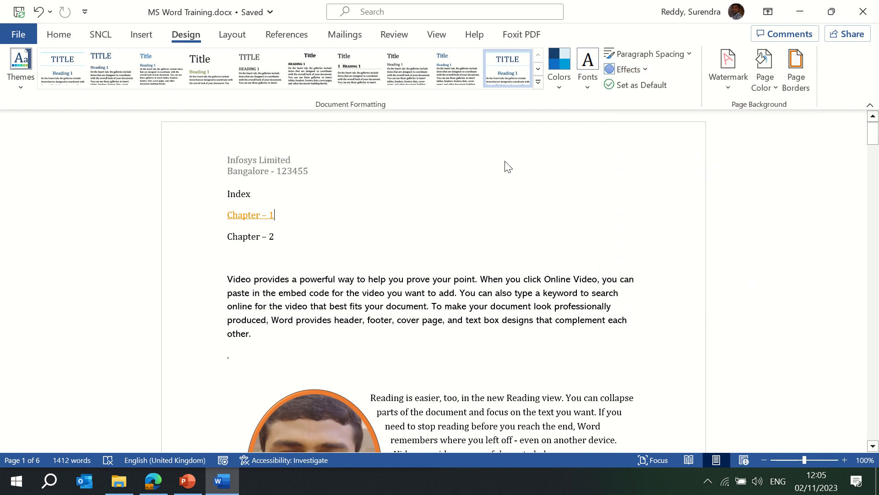
pyautogui.click(632, 74)
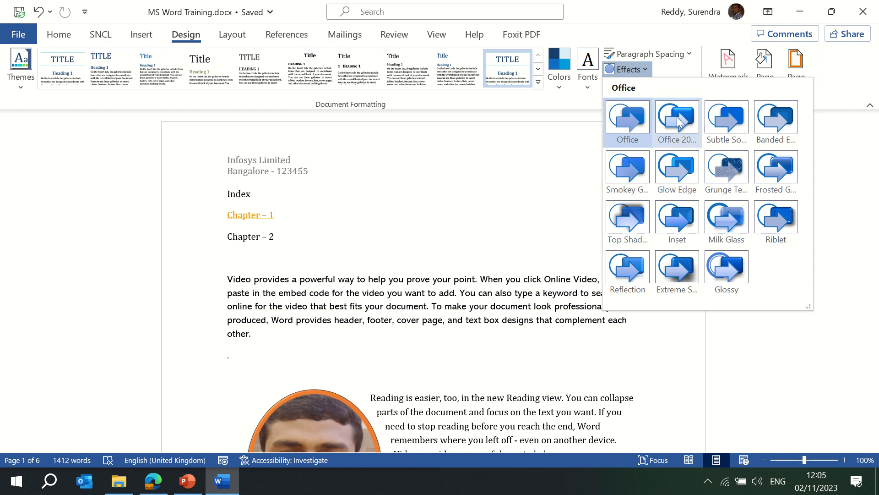
pyautogui.click(731, 122)
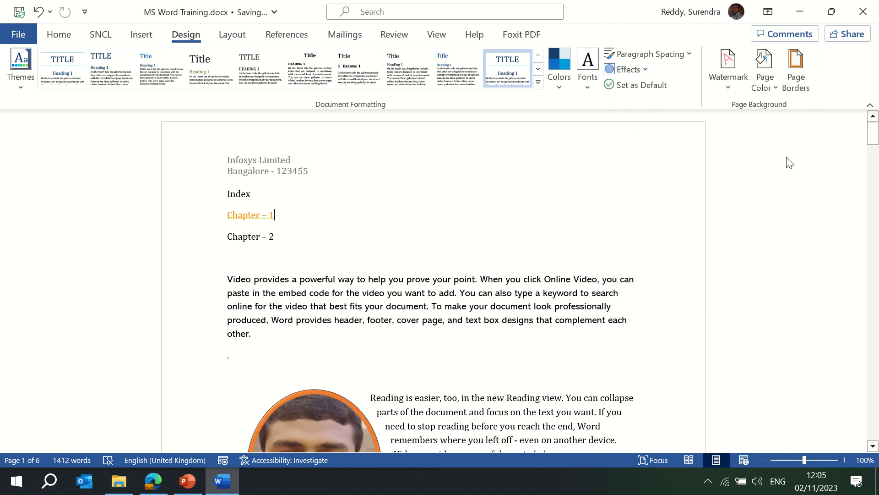
pyautogui.moveTo(874, 136); pyautogui.dragTo(873, 154)
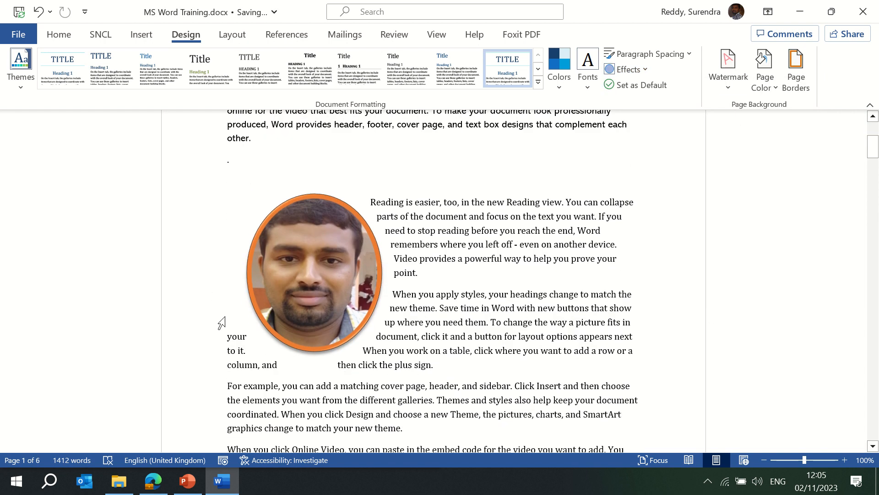
pyautogui.click(316, 291)
pyautogui.click(501, 229)
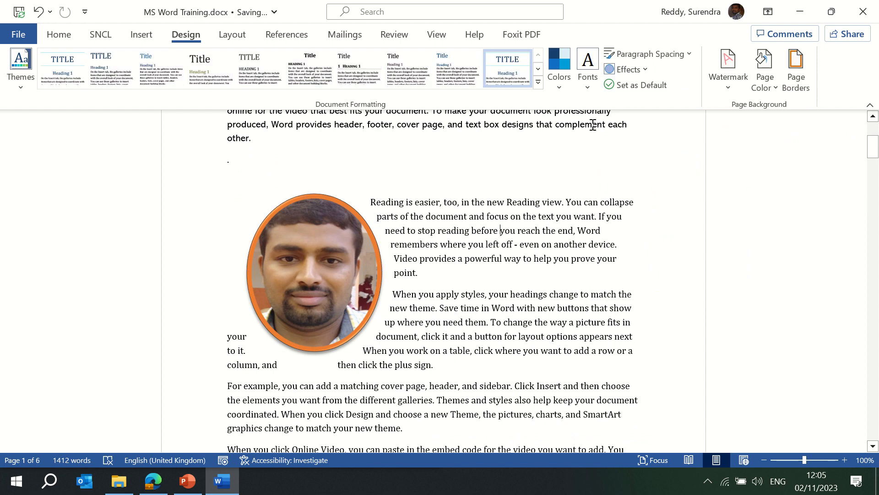
# - Switch to Glossy effects and make the current style set and theme the default
pyautogui.click(645, 69)
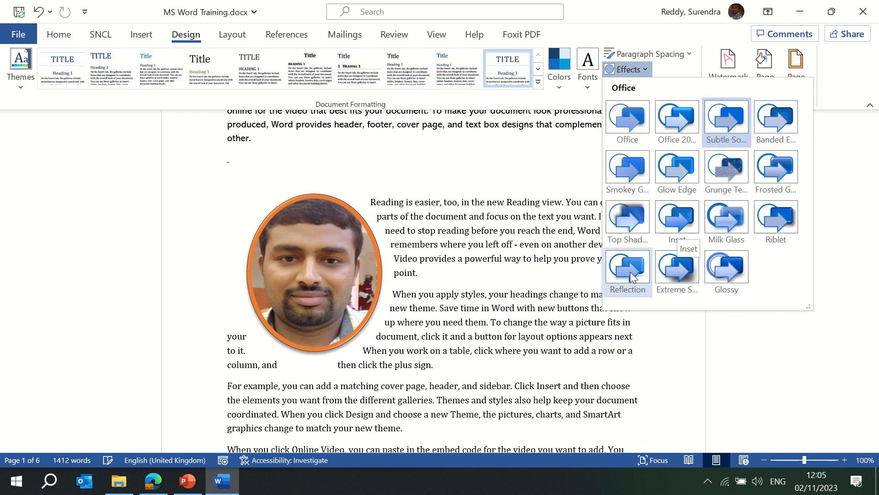
pyautogui.click(727, 267)
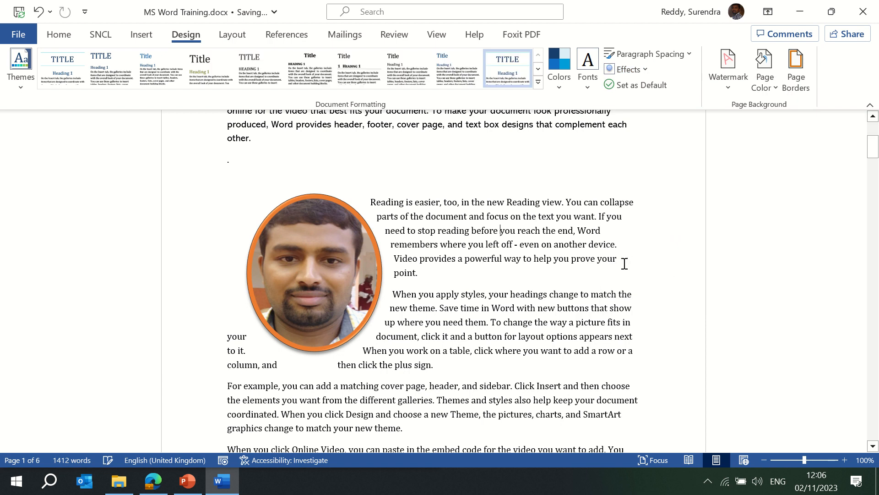
pyautogui.click(602, 184)
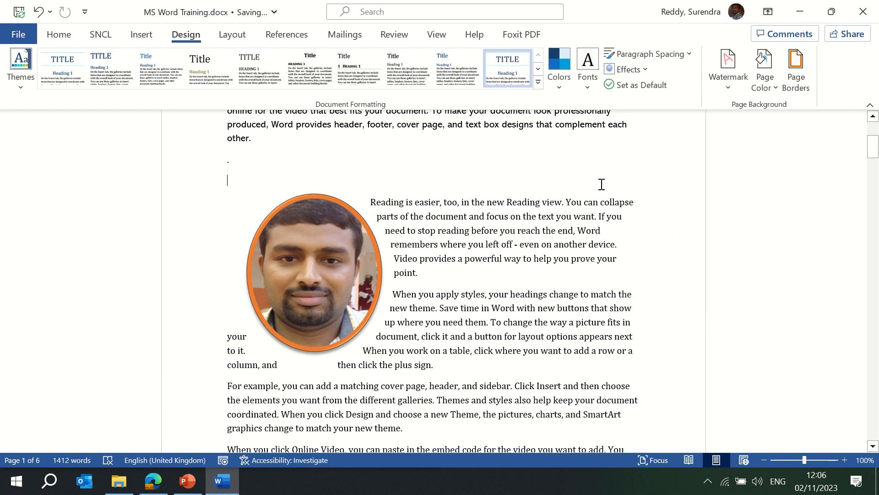
pyautogui.click(649, 87)
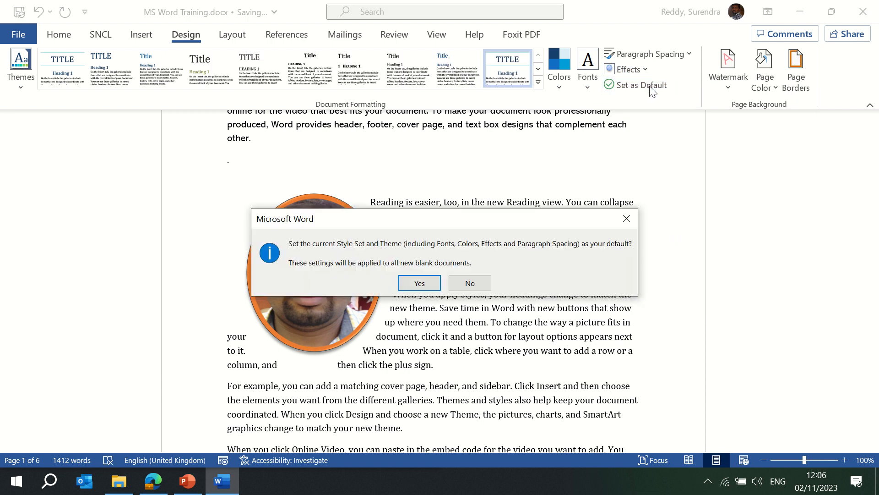
pyautogui.click(419, 283)
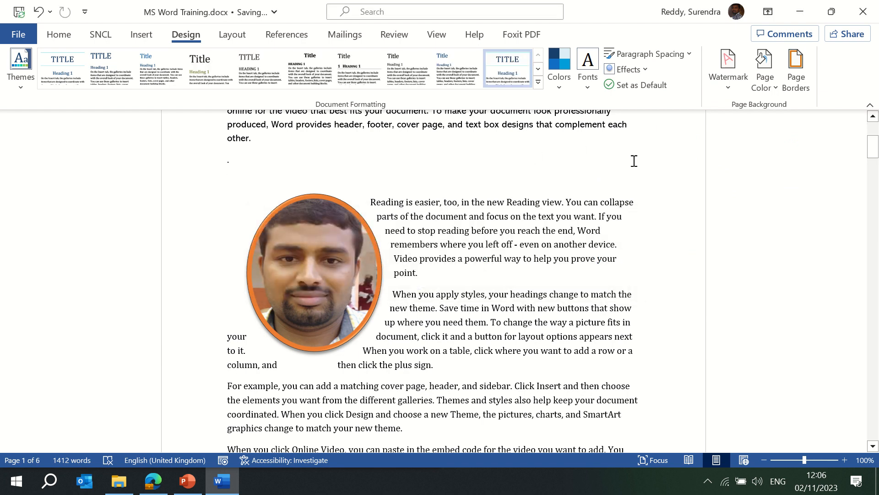
pyautogui.click(732, 89)
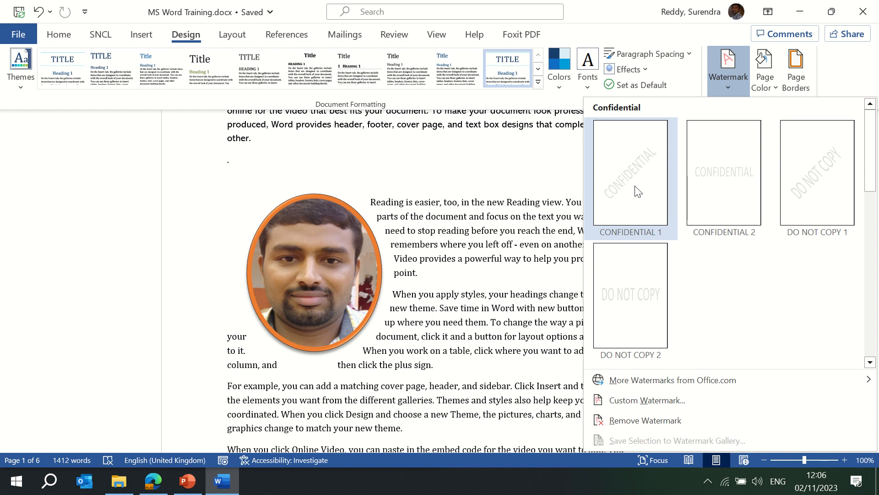
# - Try the diagonal and horizontal CONFIDENTIAL watermarks, then DO NOT COPY, and remove it
pyautogui.click(620, 169)
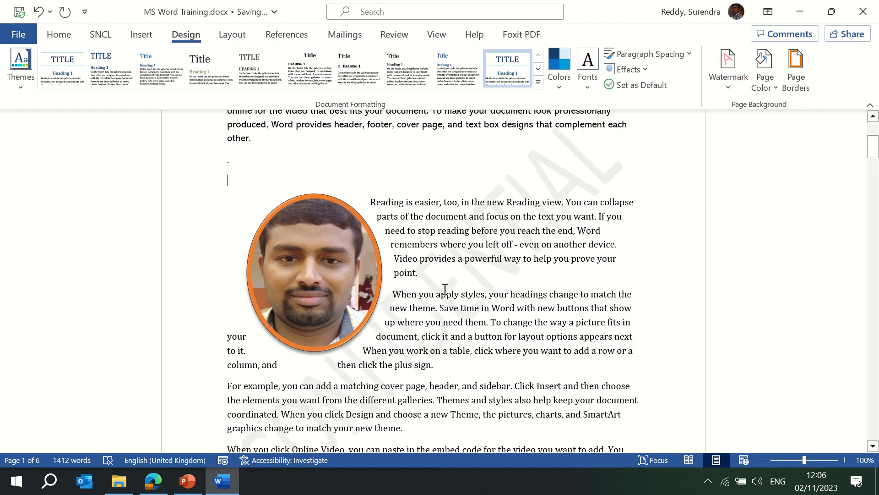
pyautogui.click(729, 82)
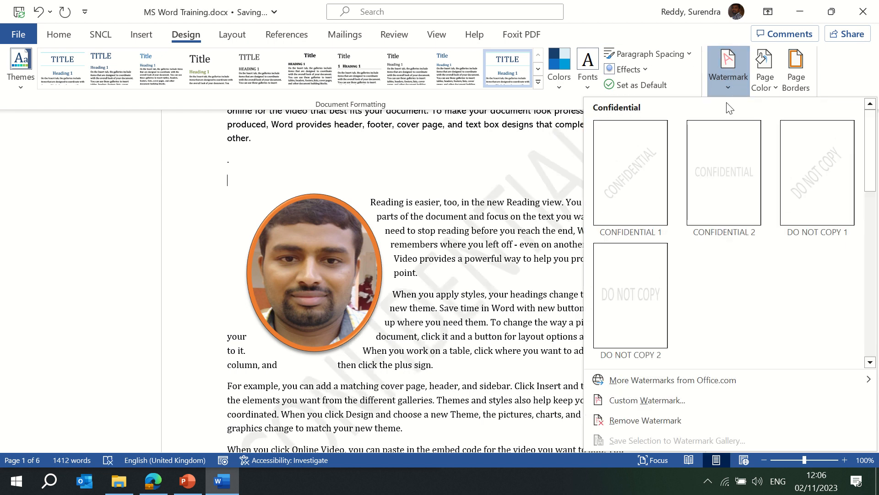
pyautogui.click(728, 192)
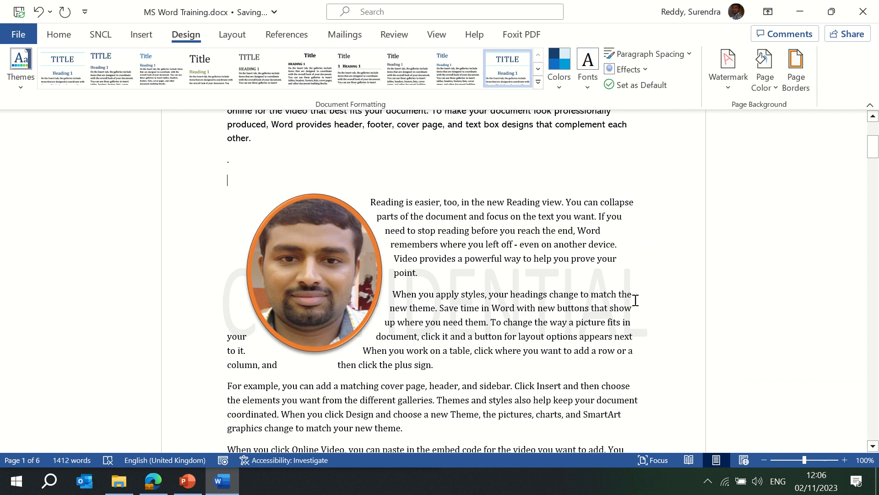
pyautogui.click(729, 82)
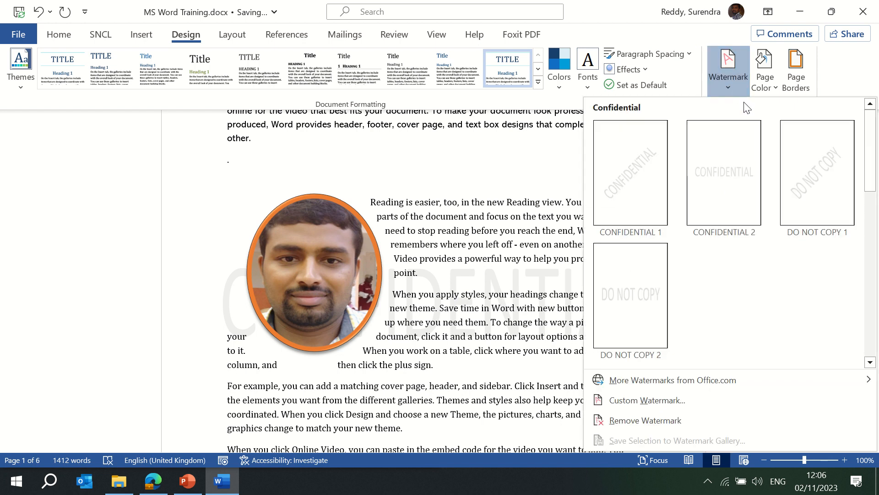
pyautogui.click(814, 183)
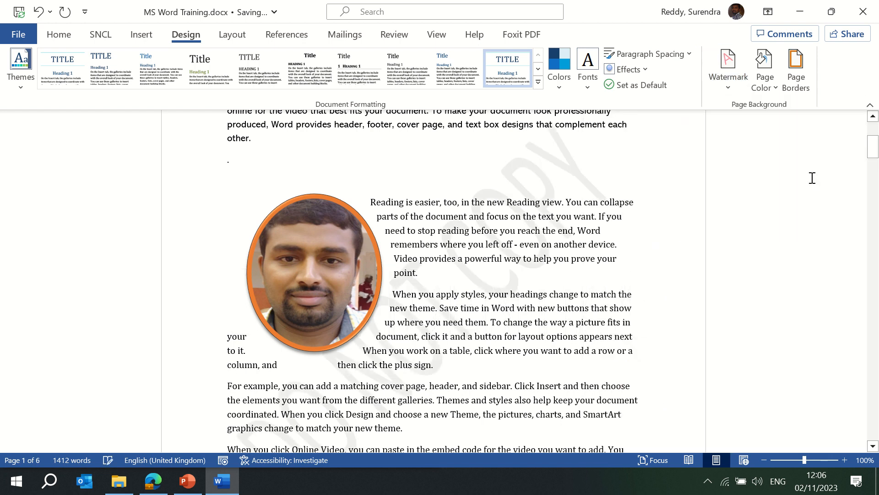
pyautogui.click(732, 84)
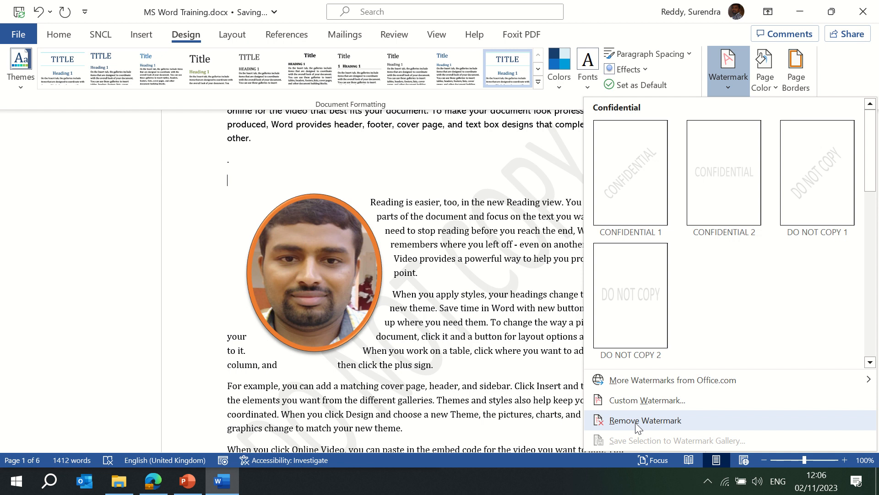
pyautogui.click(638, 422)
# - Apply the diagonal DRAFT 1 watermark
pyautogui.click(729, 91)
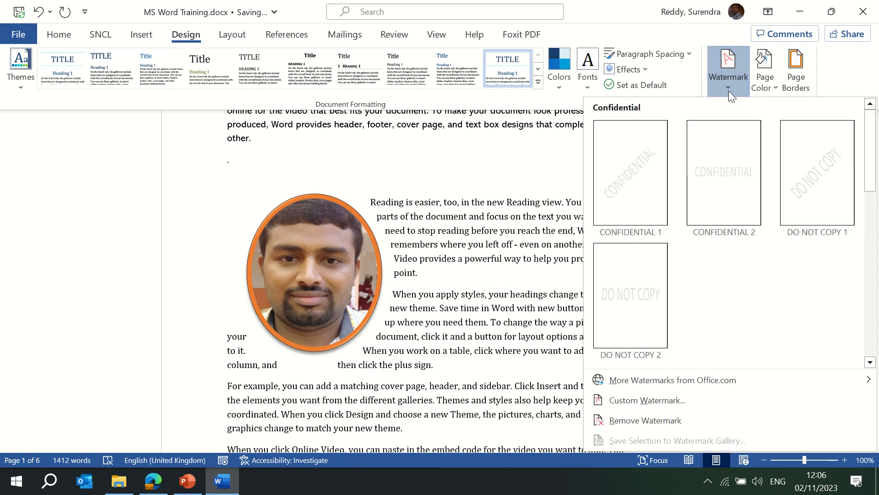
pyautogui.moveTo(700, 383)
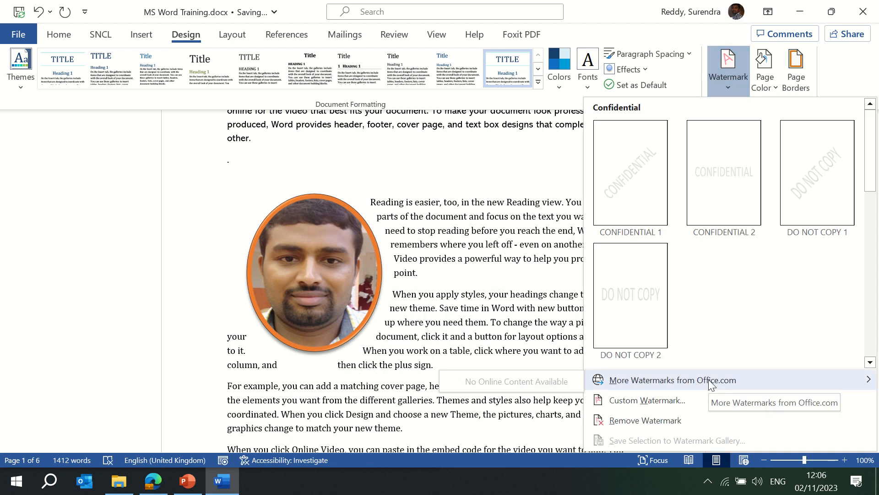
pyautogui.moveTo(871, 184); pyautogui.dragTo(878, 268)
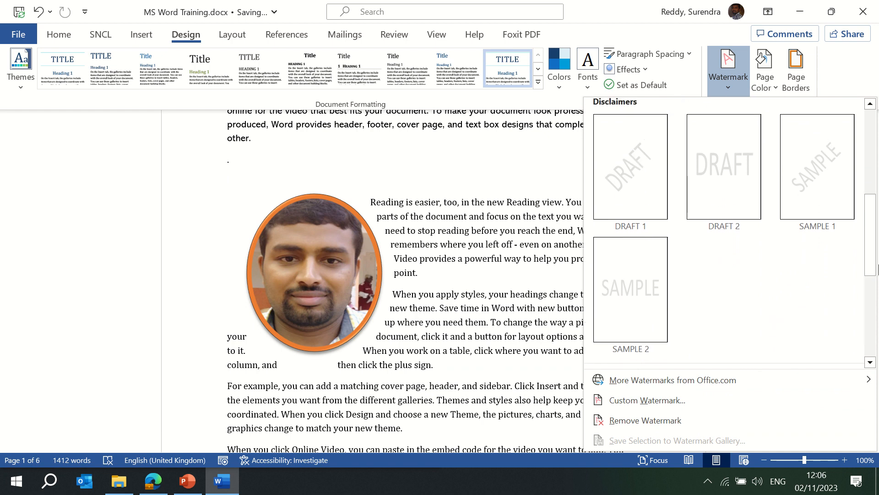
pyautogui.click(644, 187)
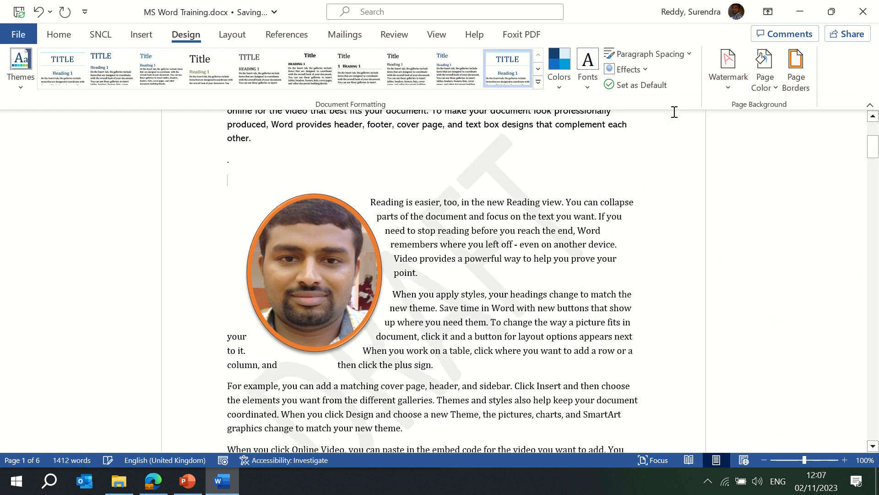
# - Bring up the Custom Watermark settings for the DRAFT watermark
pyautogui.click(732, 87)
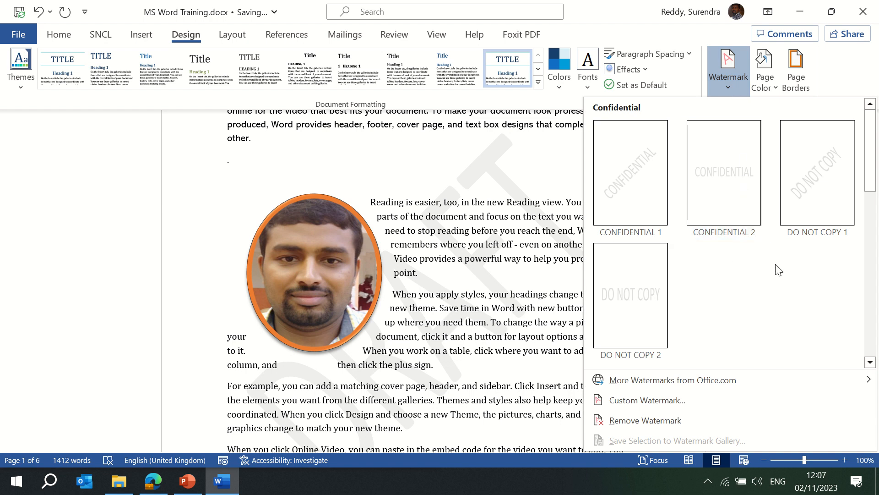
pyautogui.moveTo(874, 174); pyautogui.dragTo(878, 286)
pyautogui.moveTo(870, 242); pyautogui.dragTo(871, 351)
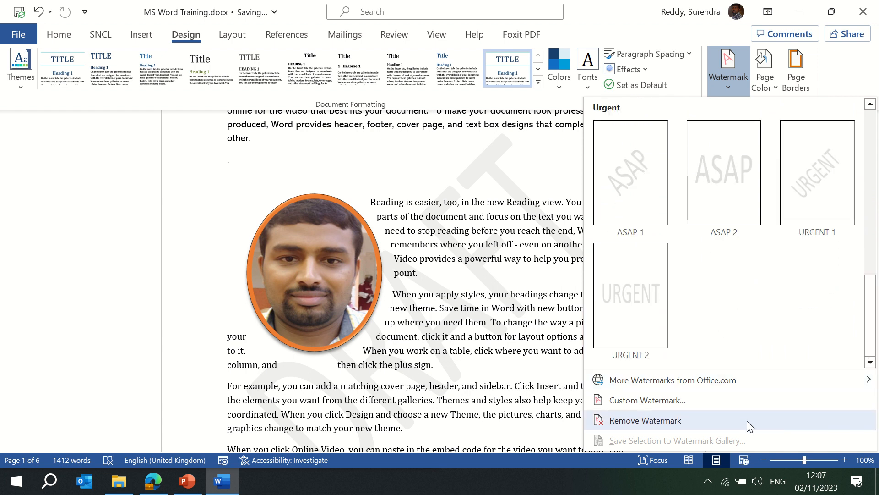
pyautogui.click(653, 400)
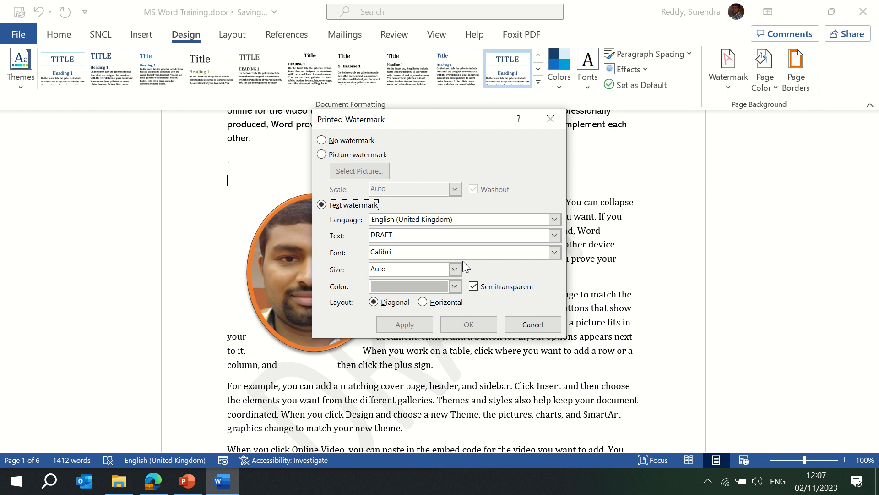
# - Switch to a picture watermark and insert Pictures\Final Logo.PNG, working offline
pyautogui.click(322, 155)
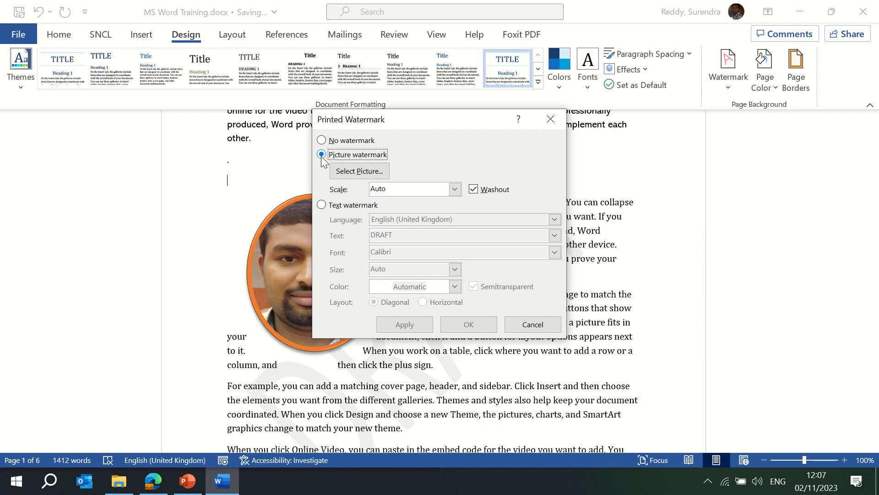
pyautogui.click(354, 173)
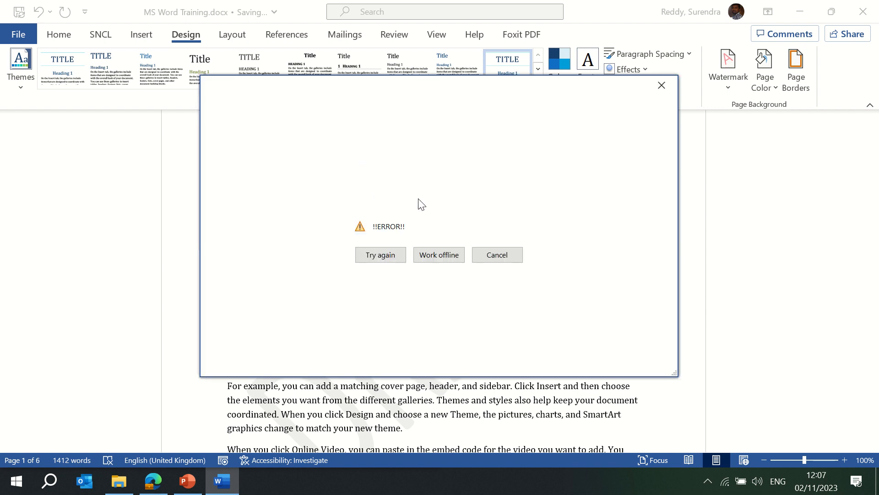
pyautogui.click(385, 260)
pyautogui.click(399, 258)
pyautogui.click(435, 256)
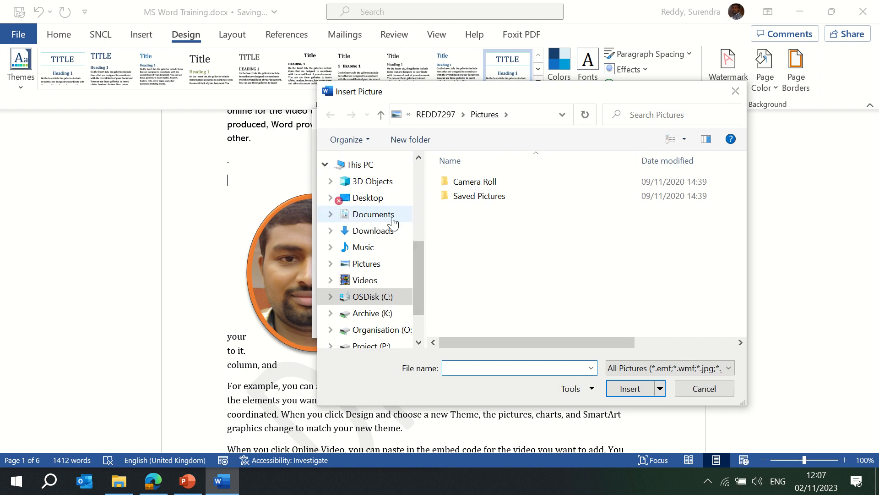
pyautogui.click(357, 264)
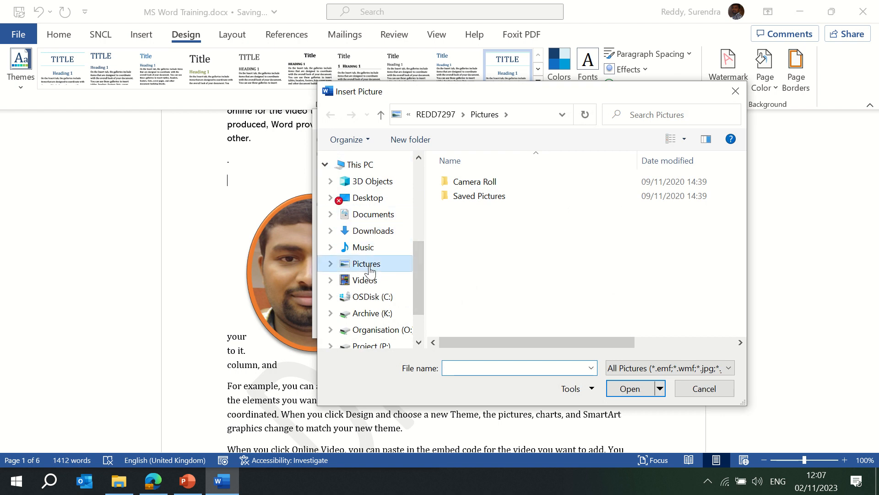
pyautogui.click(702, 204)
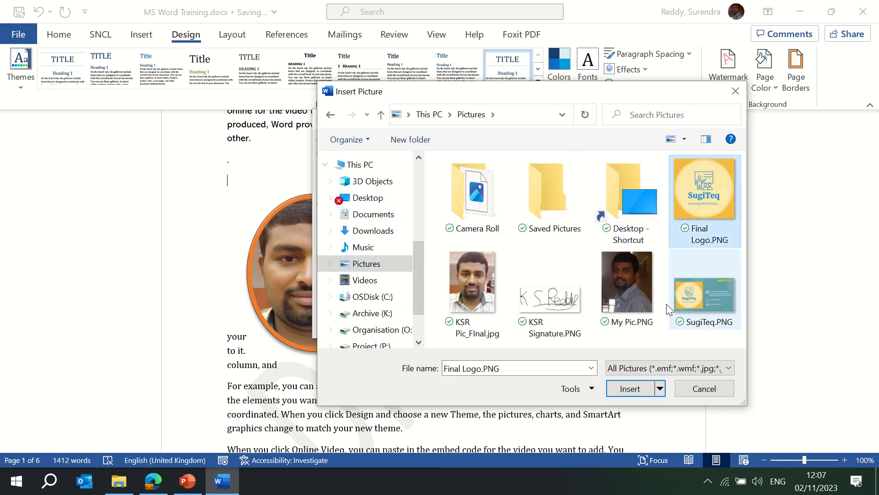
pyautogui.click(626, 389)
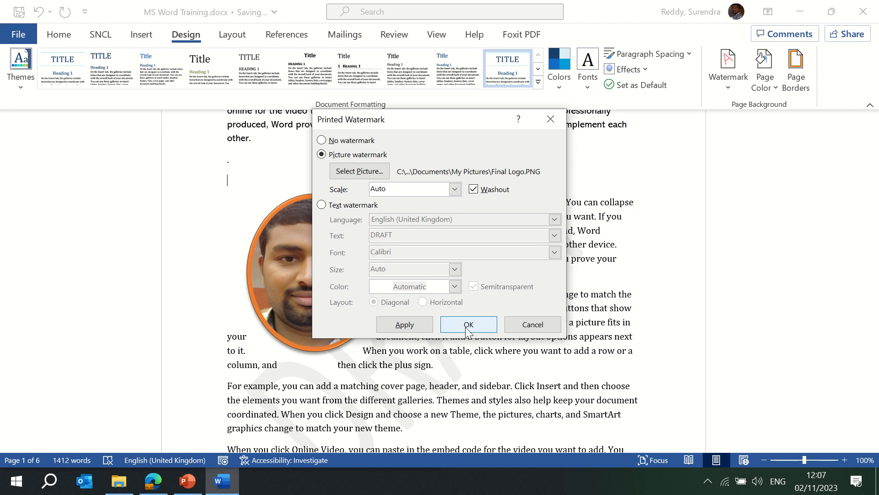
# - Apply the washed-out logo watermark, check the page, and close the dialog
pyautogui.click(396, 325)
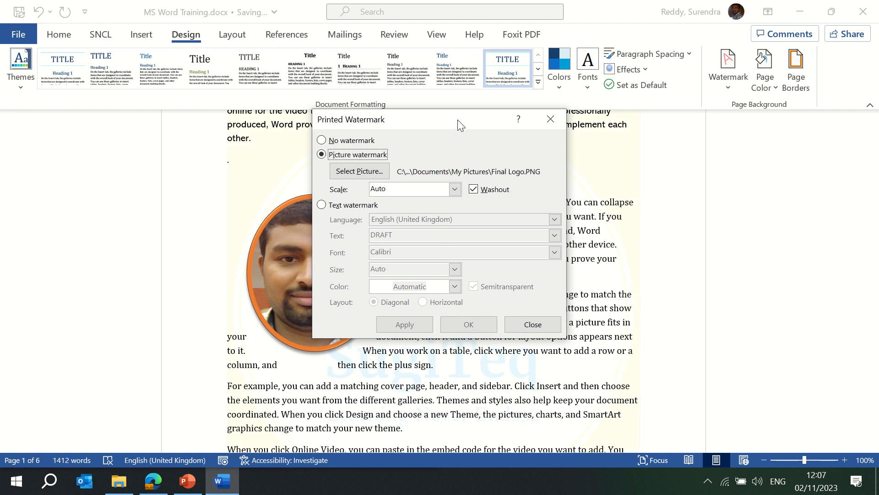
pyautogui.moveTo(458, 119); pyautogui.dragTo(753, 176)
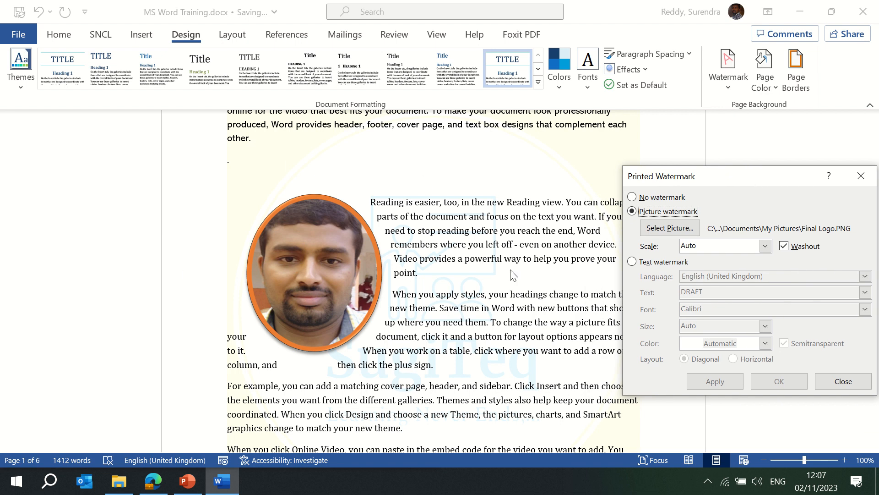
pyautogui.moveTo(708, 176); pyautogui.dragTo(376, 165)
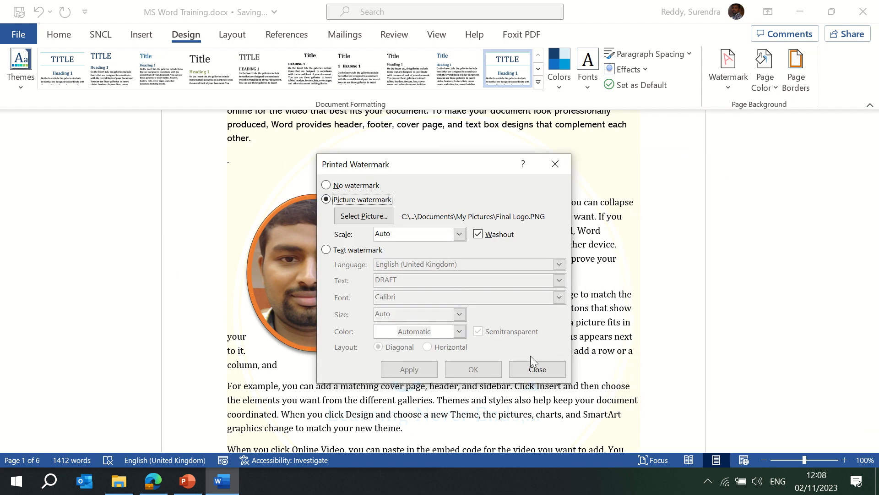
pyautogui.click(535, 371)
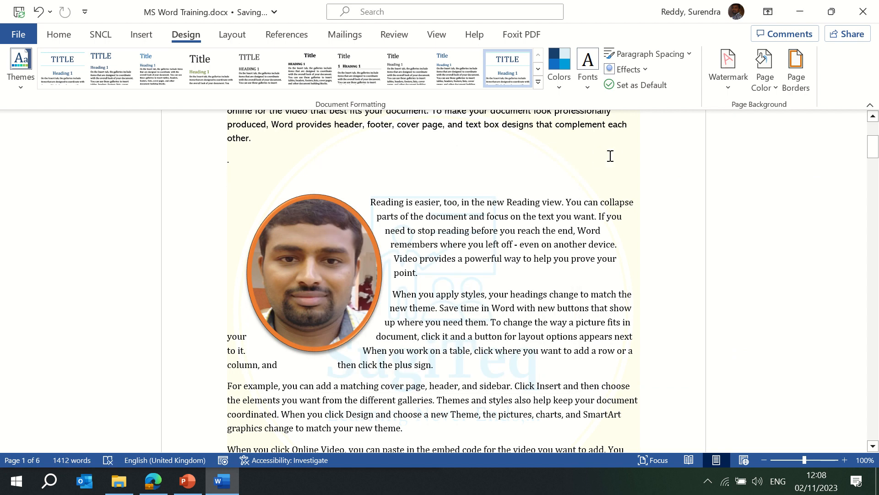
# - Reopen Custom Watermark and apply a 50% scale to the Final Logo picture
pyautogui.click(730, 84)
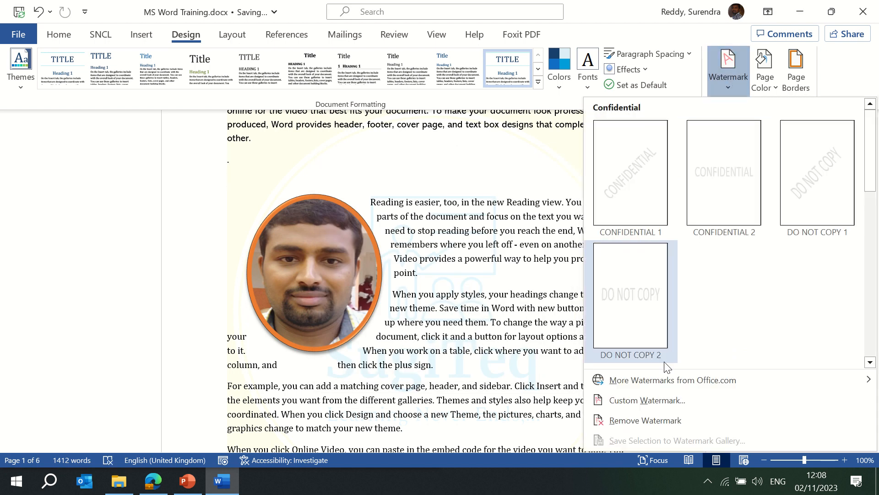
pyautogui.click(658, 401)
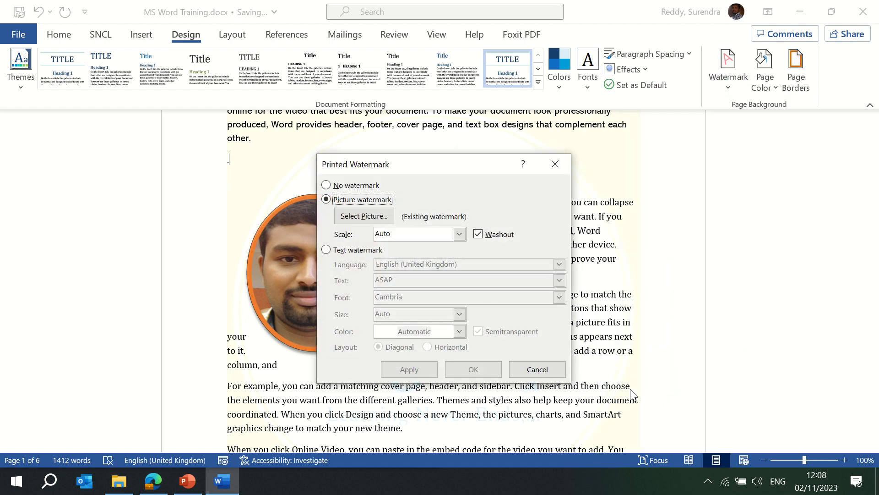
pyautogui.click(460, 234)
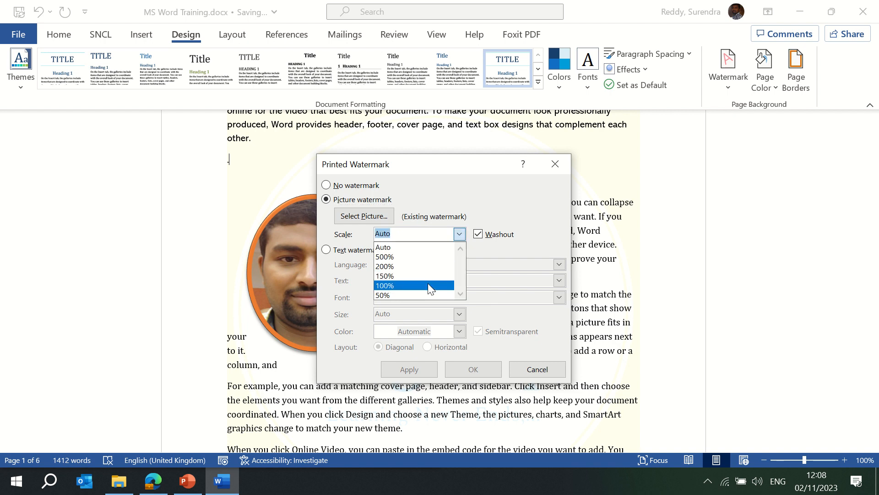
pyautogui.click(423, 295)
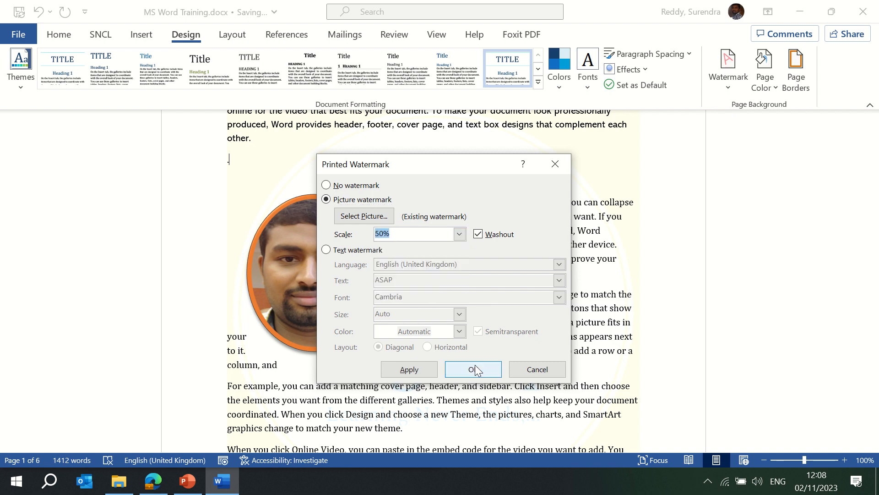
pyautogui.click(428, 370)
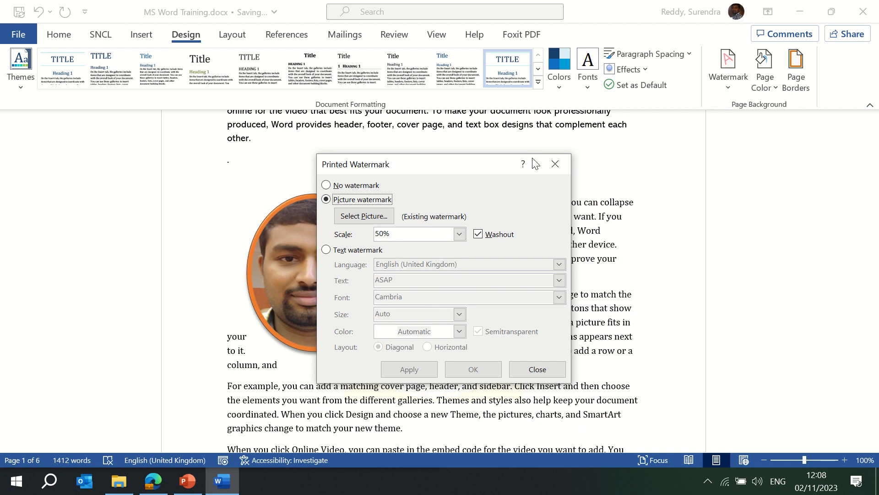
pyautogui.moveTo(460, 166); pyautogui.dragTo(689, 149)
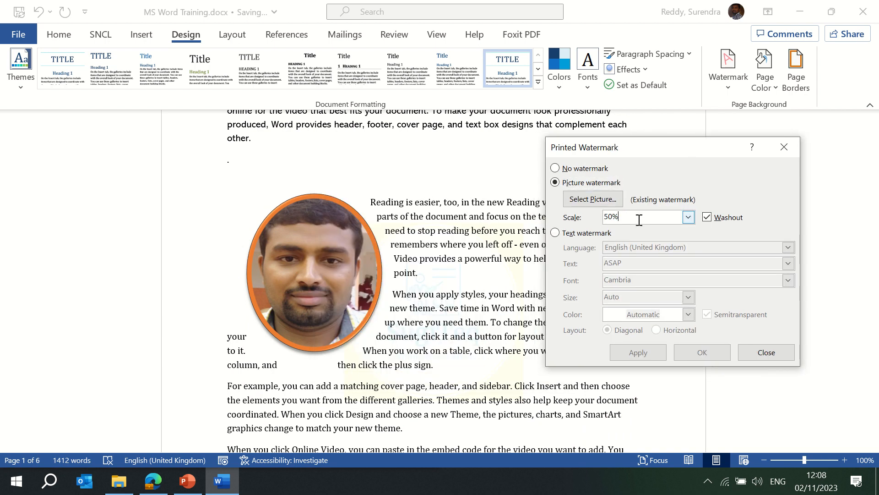
pyautogui.click(689, 217)
pyautogui.click(689, 217)
# - Switch to a text watermark and replace ASAP with 'XYZ Company - Very Confidential'
pyautogui.click(559, 234)
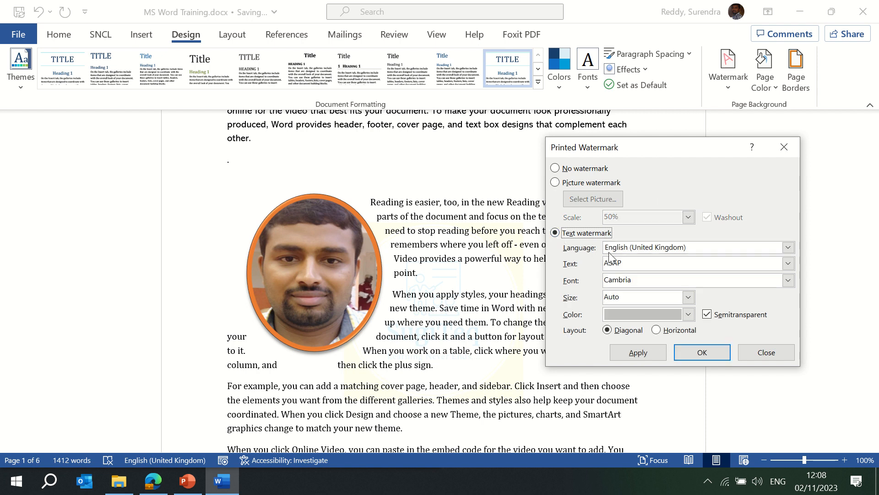
pyautogui.doubleClick(639, 268)
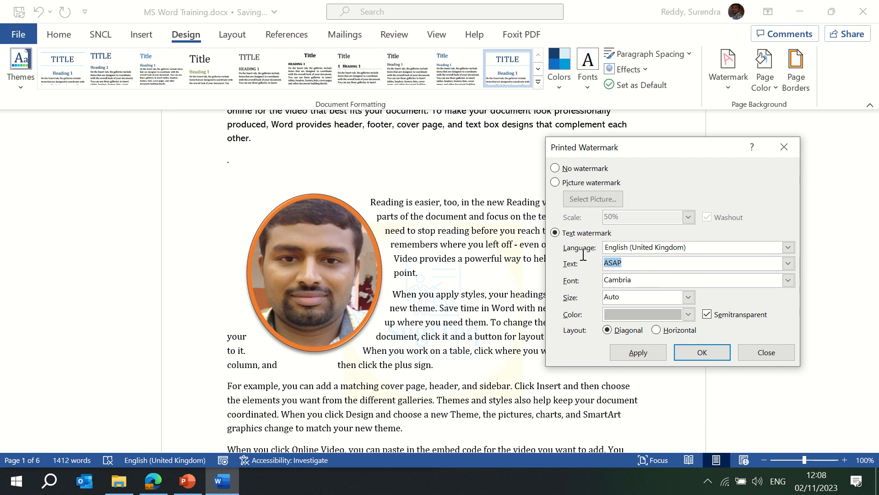
pyautogui.click(634, 353)
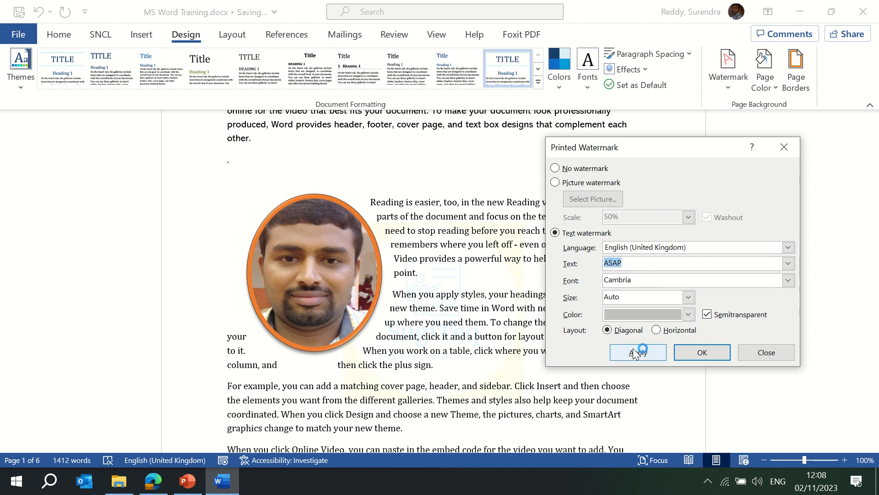
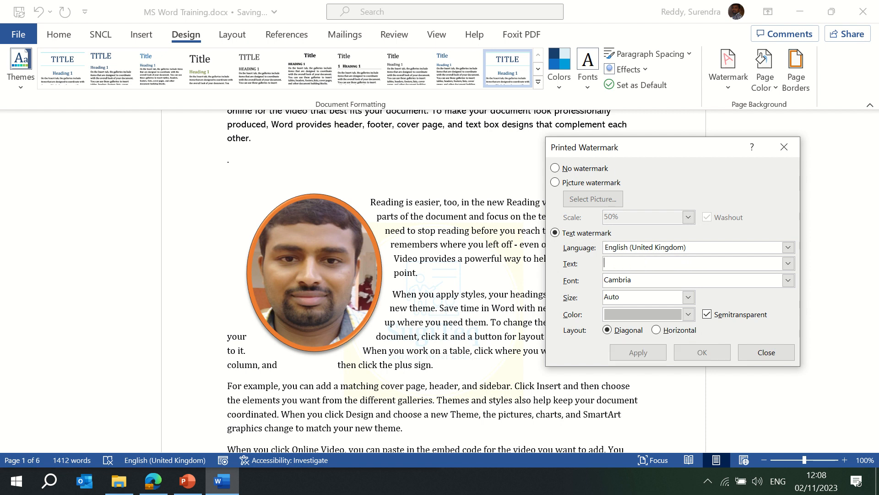
pyautogui.write('ZY')
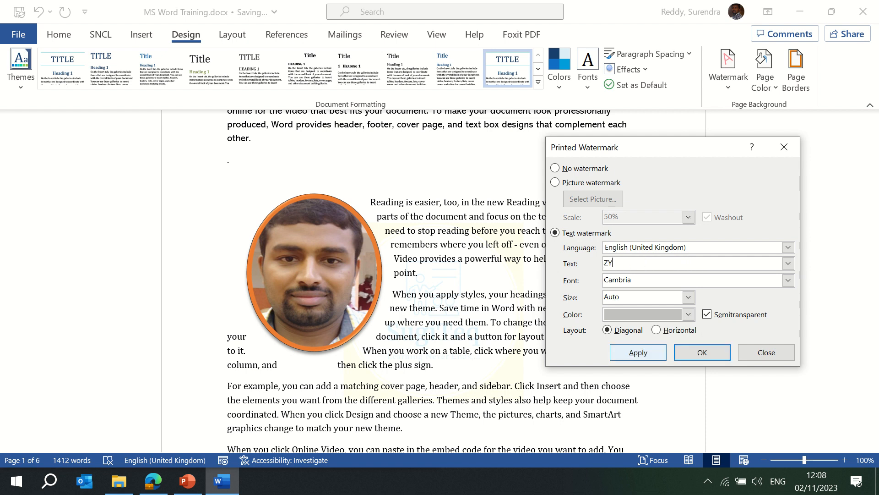
pyautogui.press('BackSpace')
pyautogui.write('XYZ Company - Very Confidenrtial')
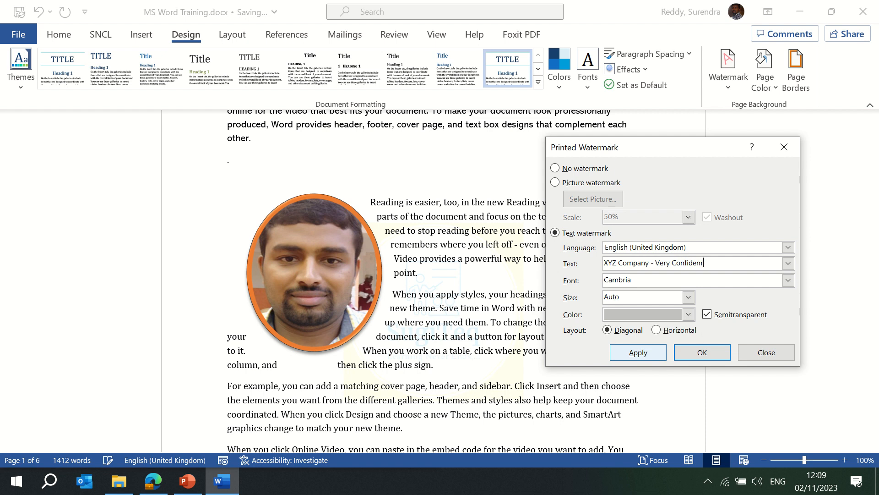
pyautogui.click(639, 353)
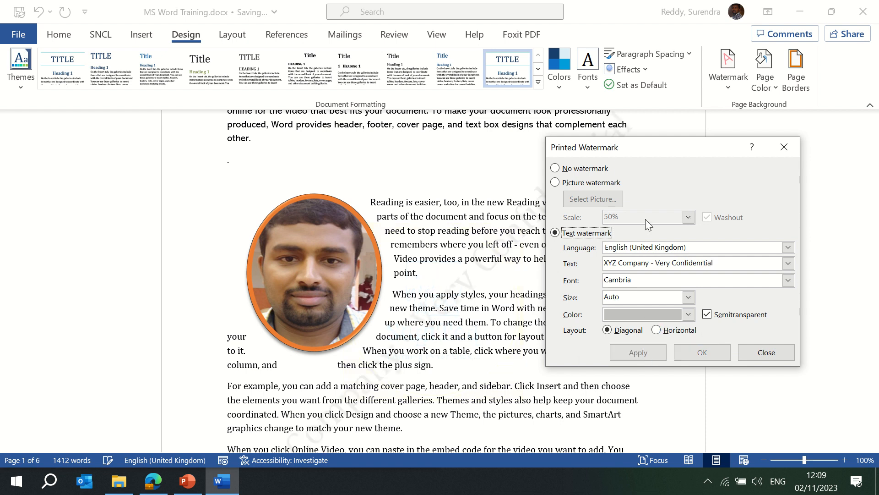
# - Correct the misspelling of 'Confidential' and reapply the watermark text
pyautogui.moveTo(628, 146); pyautogui.dragTo(751, 136)
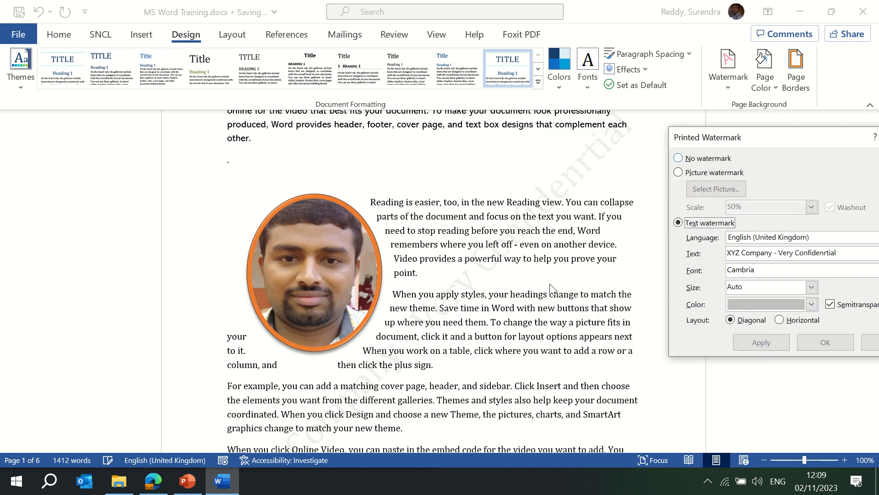
pyautogui.click(844, 253)
pyautogui.press('BackSpace')
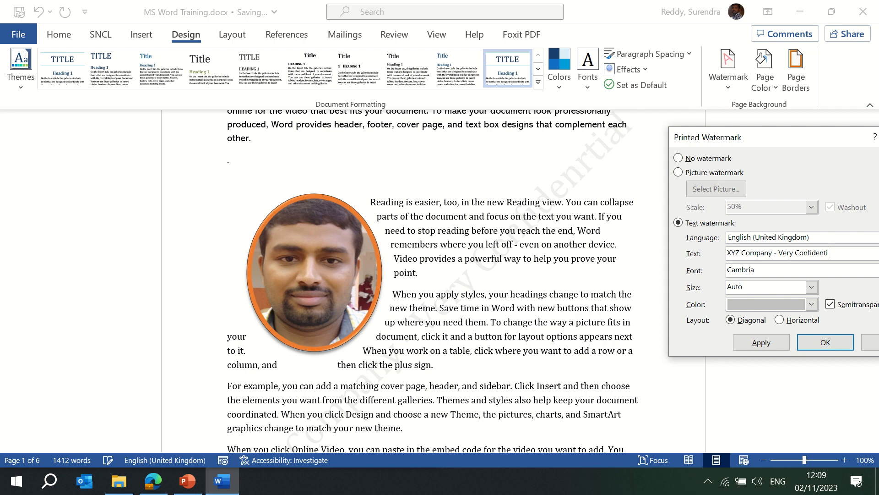
pyautogui.click(768, 344)
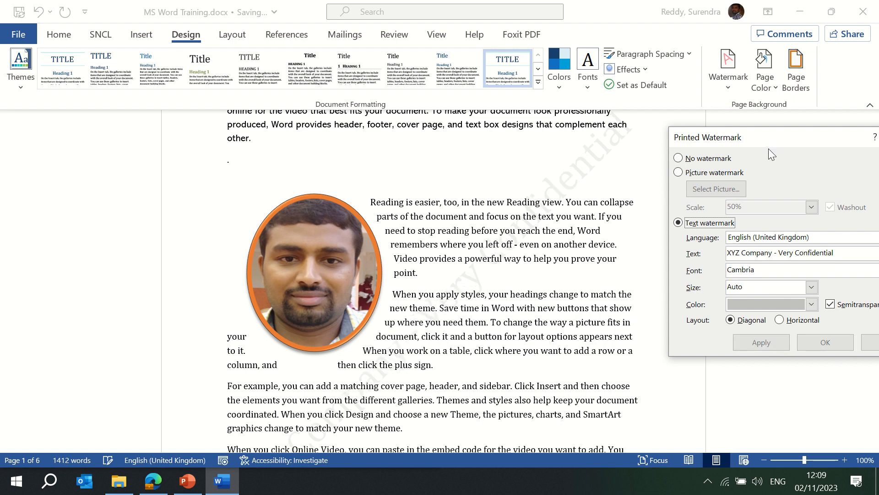
pyautogui.moveTo(778, 139); pyautogui.dragTo(438, 169)
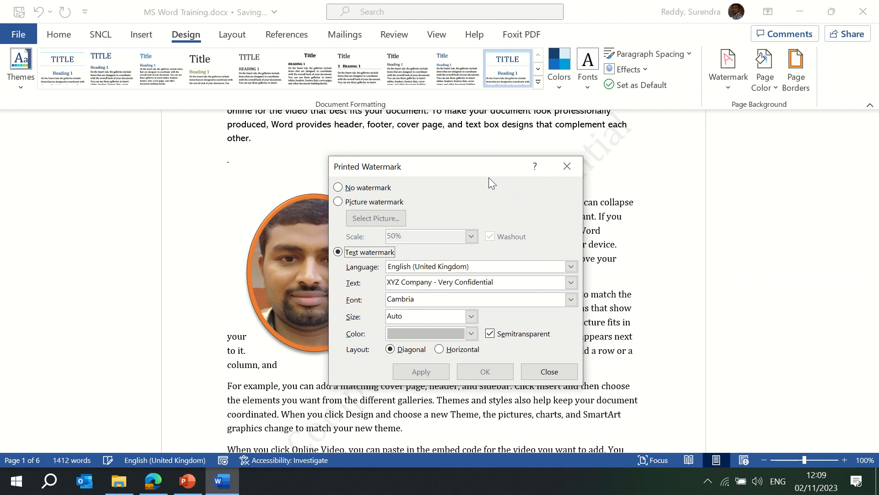
# - Set the watermark size to 20 and the layout to Horizontal
pyautogui.moveTo(510, 166); pyautogui.dragTo(582, 139)
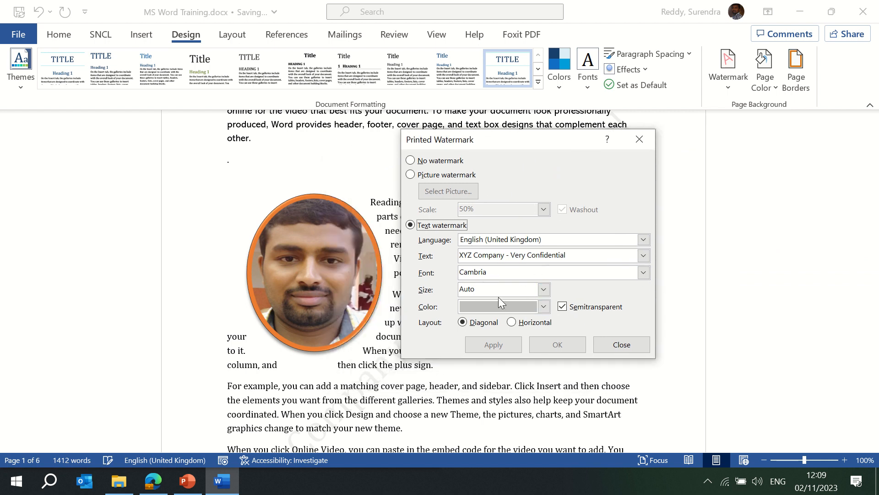
pyautogui.click(543, 289)
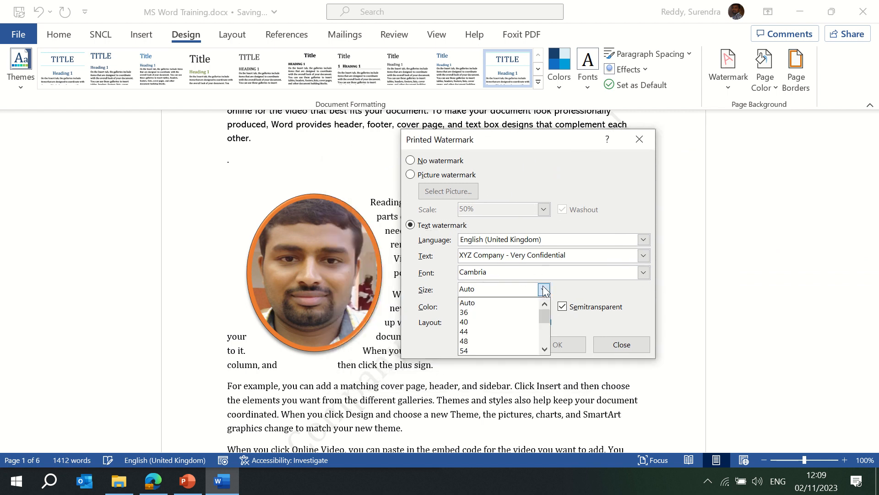
pyautogui.click(488, 340)
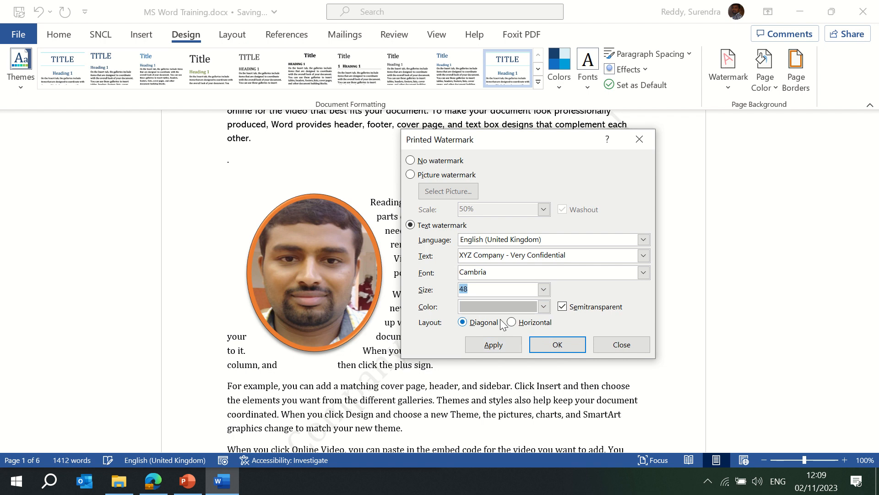
pyautogui.click(501, 348)
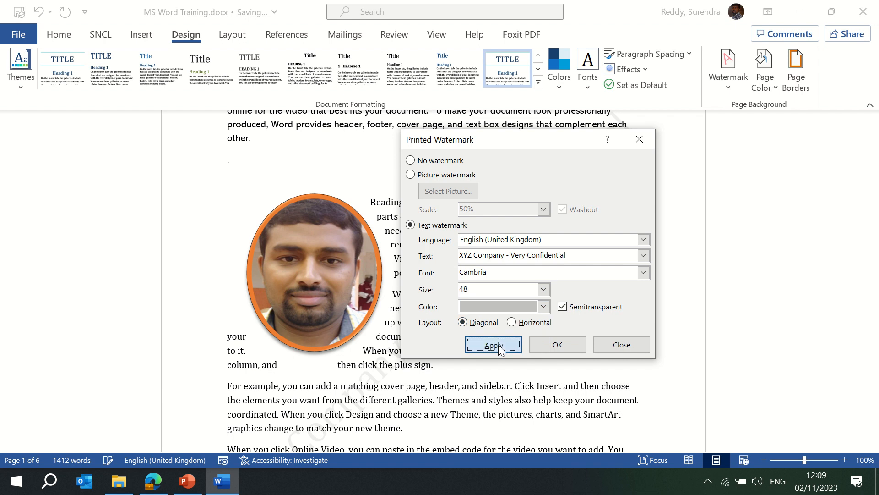
pyautogui.click(544, 289)
pyautogui.click(486, 313)
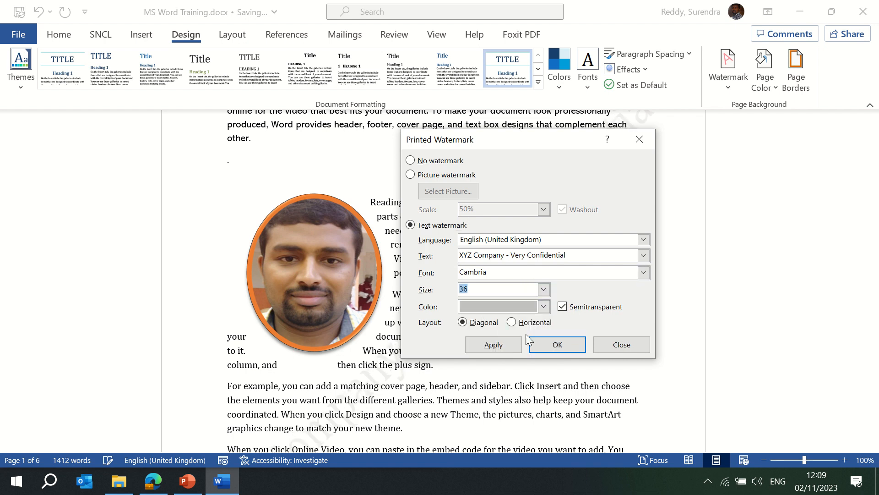
pyautogui.click(494, 345)
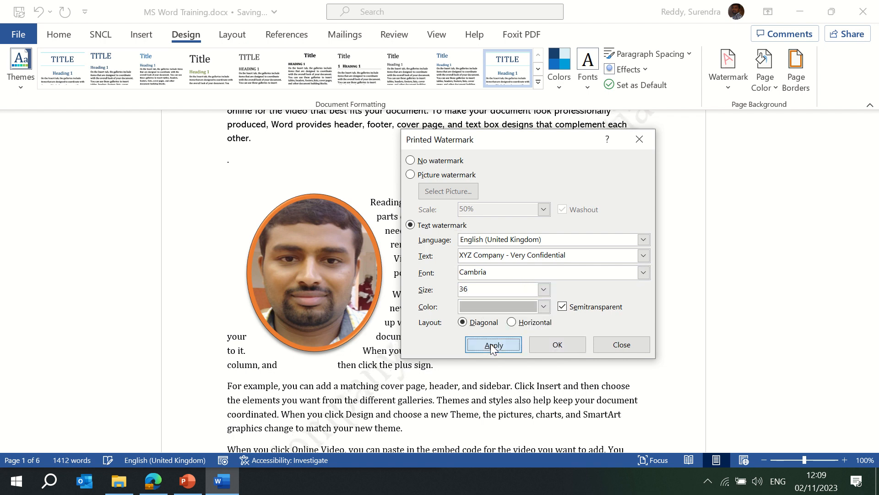
pyautogui.click(490, 291)
pyautogui.press('BackSpace')
pyautogui.press('BackSpace')
pyautogui.write('20')
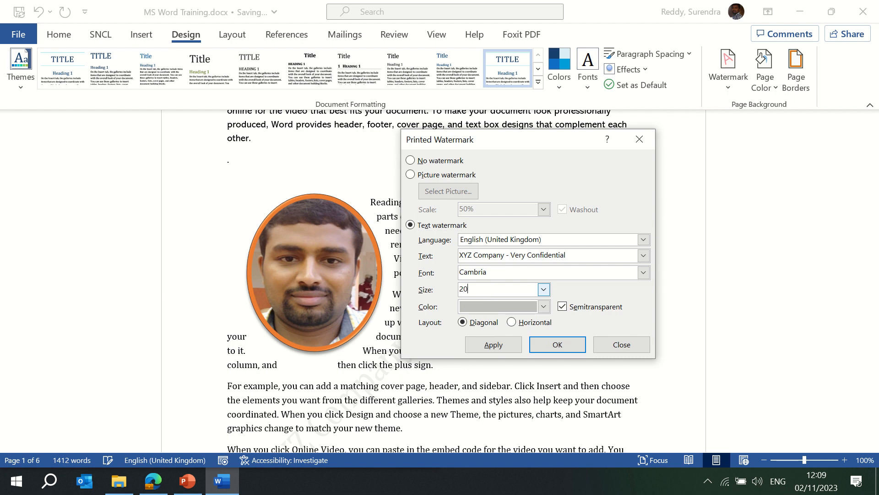
pyautogui.click(493, 344)
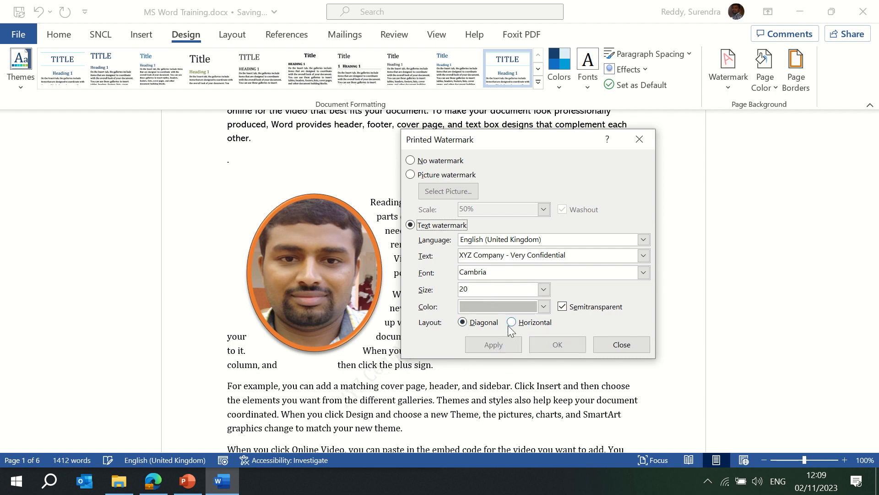
pyautogui.click(511, 322)
pyautogui.click(494, 344)
pyautogui.moveTo(518, 140); pyautogui.dragTo(487, 166)
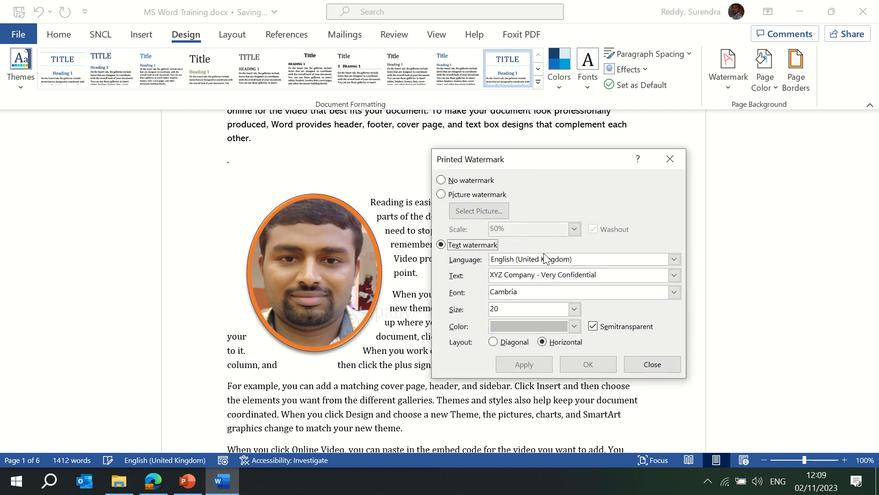
# - Change the watermark font to Castellar, apply it, and close the dialog
pyautogui.click(531, 294)
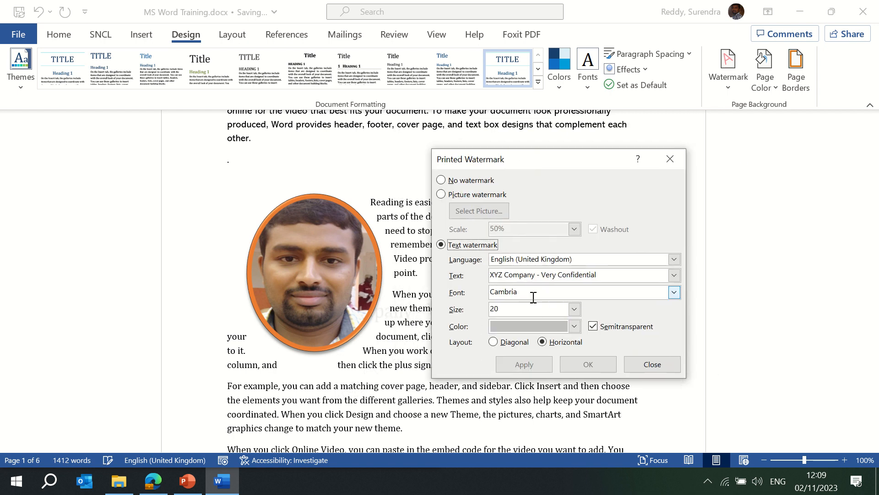
pyautogui.click(674, 291)
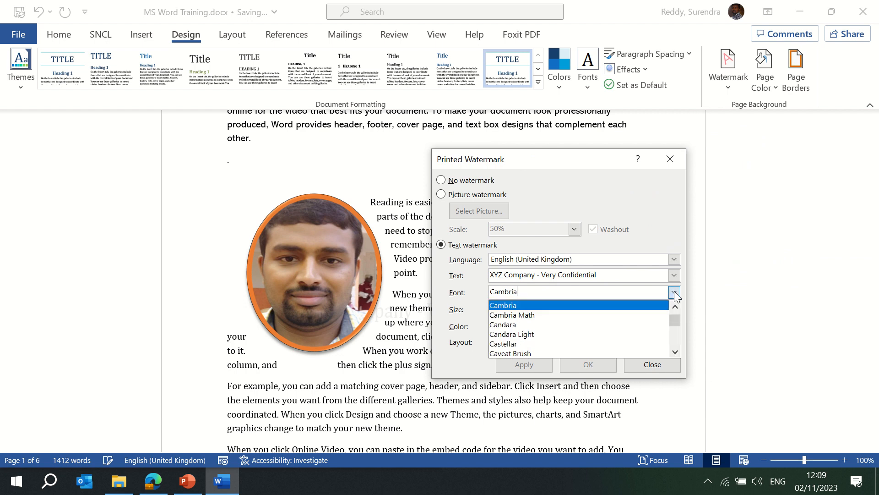
pyautogui.click(553, 318)
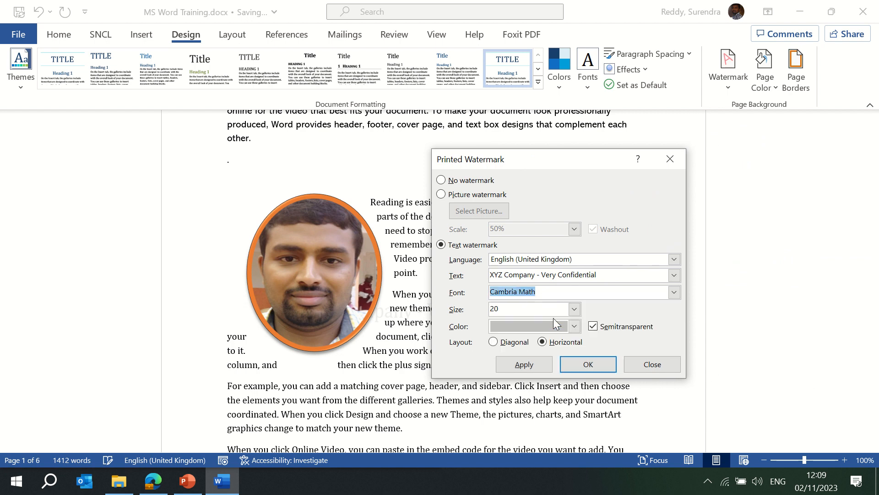
pyautogui.click(674, 293)
pyautogui.click(535, 345)
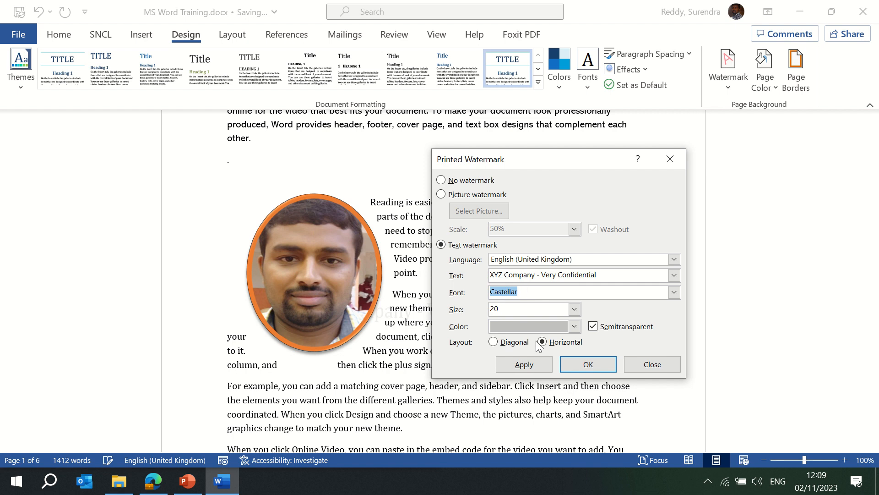
pyautogui.click(531, 370)
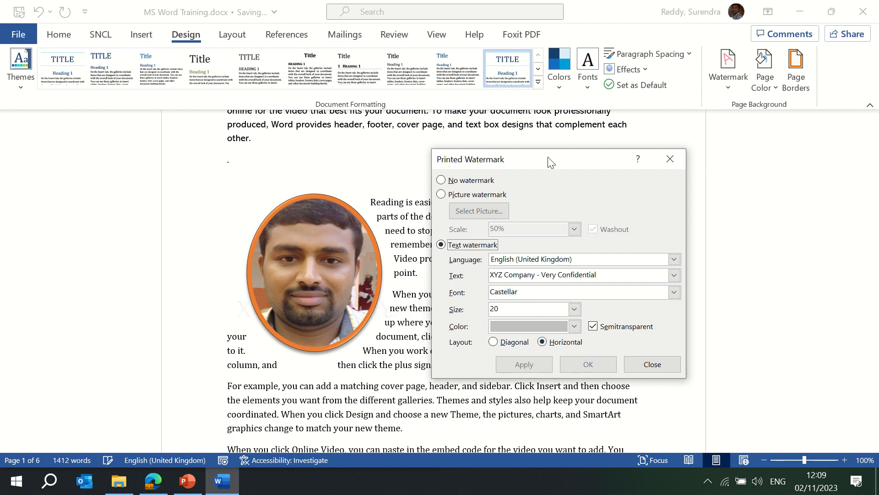
pyautogui.moveTo(551, 161); pyautogui.dragTo(782, 178)
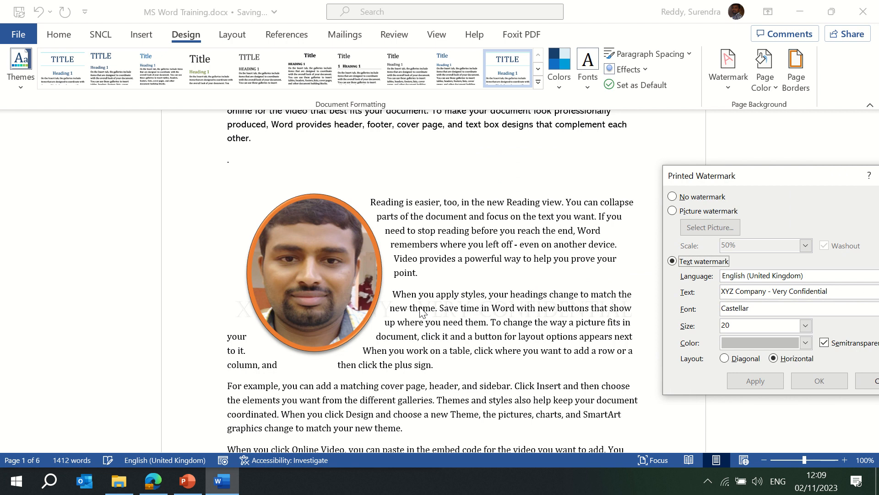
pyautogui.moveTo(796, 177); pyautogui.dragTo(557, 159)
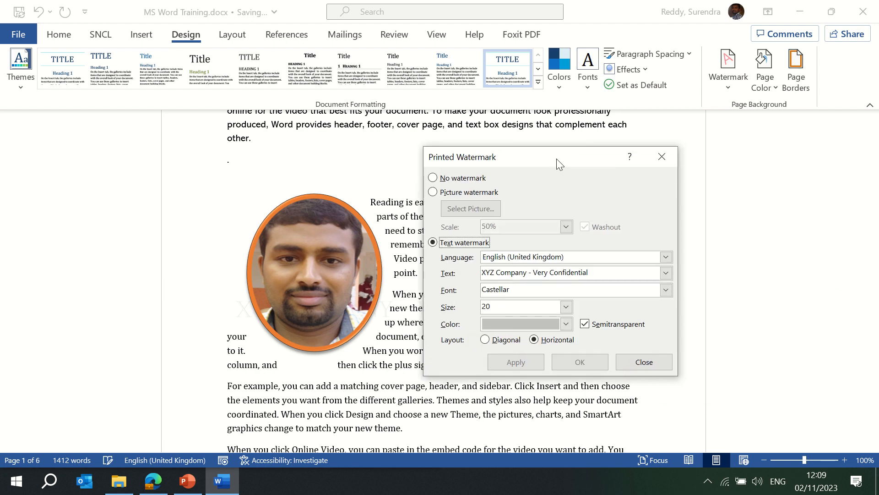
pyautogui.click(643, 363)
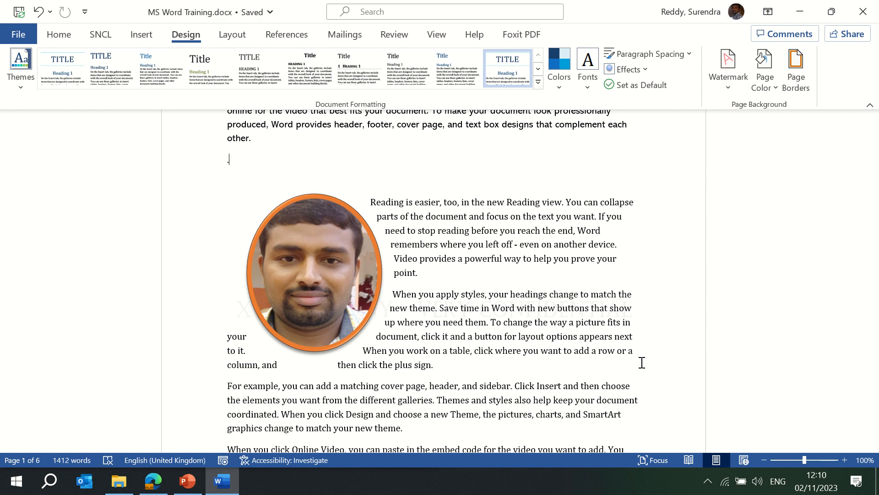
# - Set the page colour to a custom turquoise (#22BADE) from More Colors
pyautogui.click(769, 91)
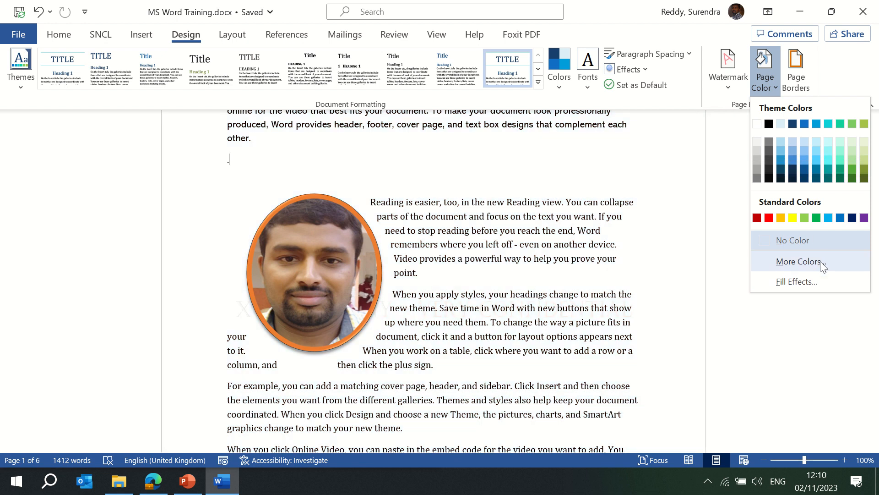
pyautogui.click(820, 261)
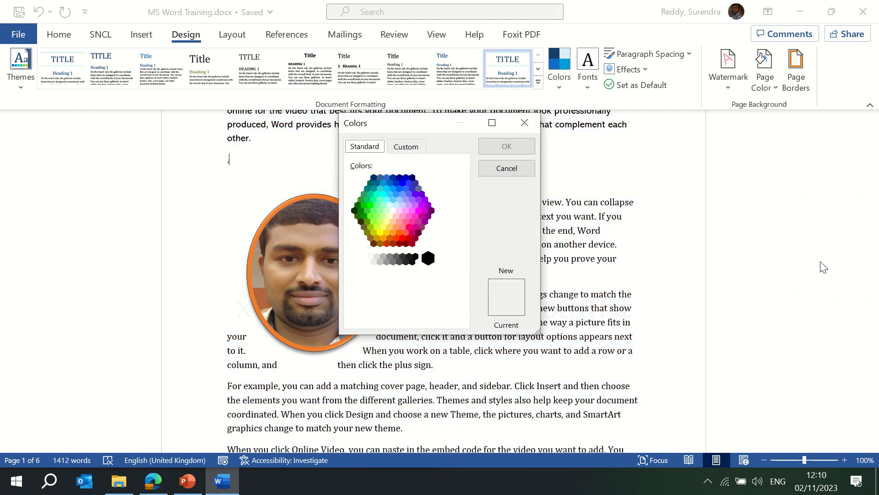
pyautogui.click(406, 146)
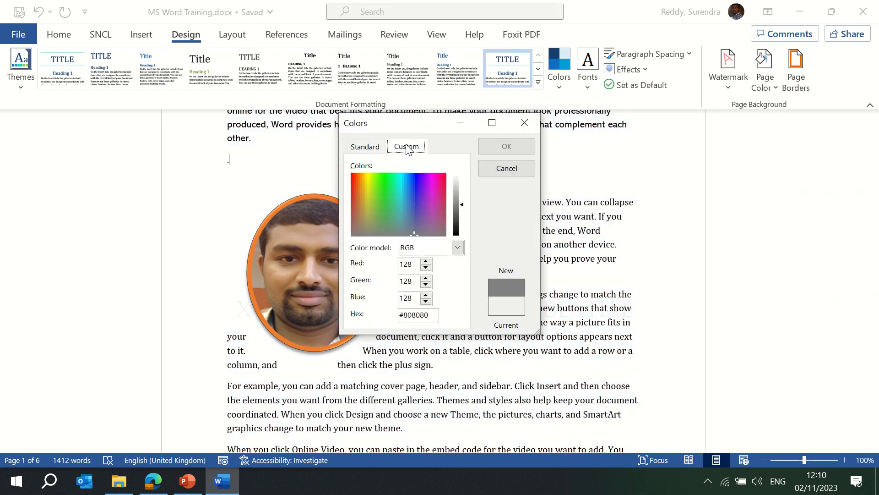
pyautogui.click(401, 189)
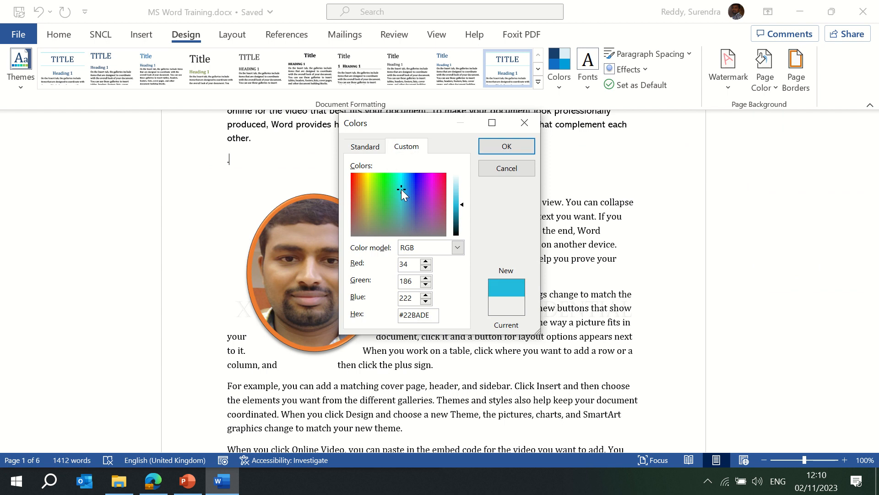
pyautogui.click(493, 145)
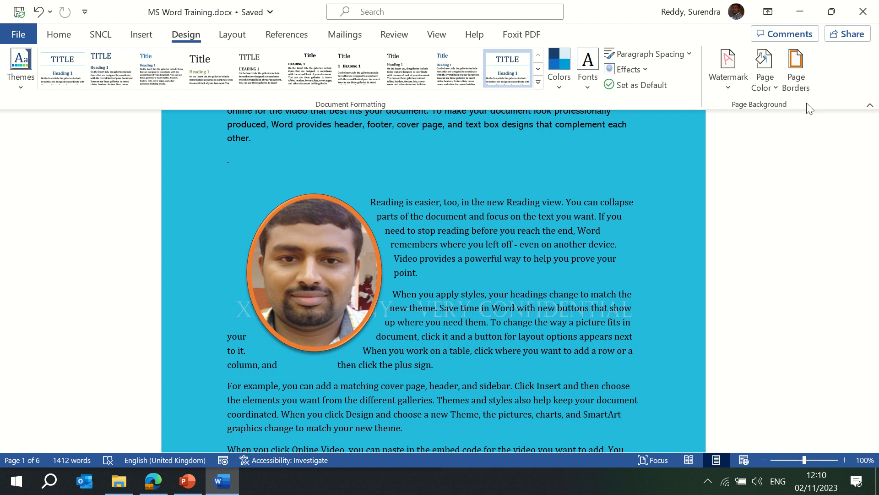
# - Give the page a plain Box border
pyautogui.click(797, 71)
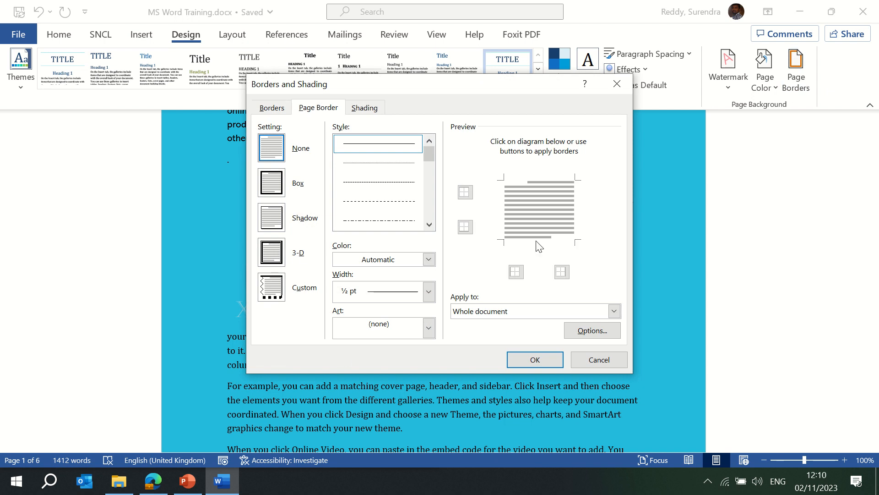
pyautogui.click(278, 189)
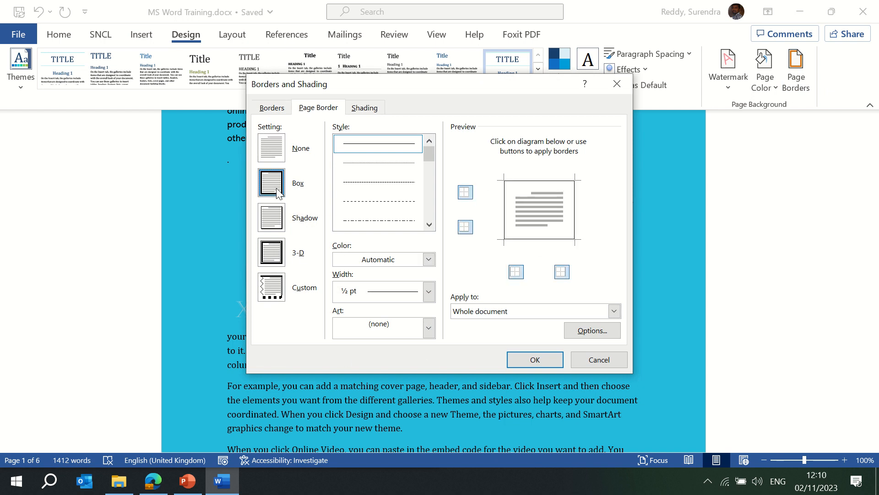
pyautogui.click(545, 361)
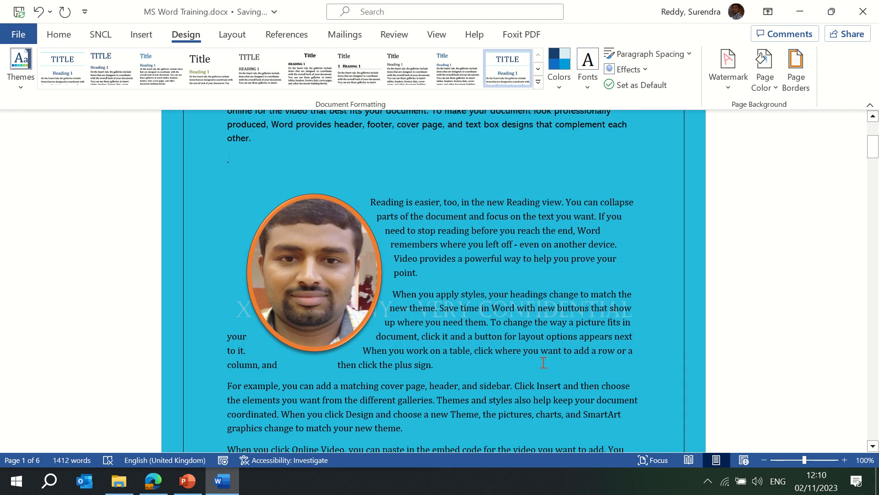
# - Put a 3-D box border around the empty paragraph
pyautogui.click(796, 78)
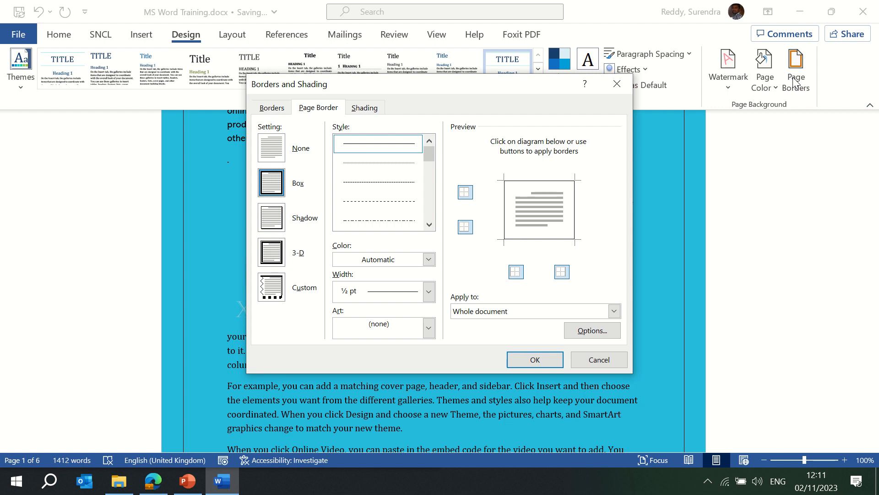
pyautogui.click(269, 113)
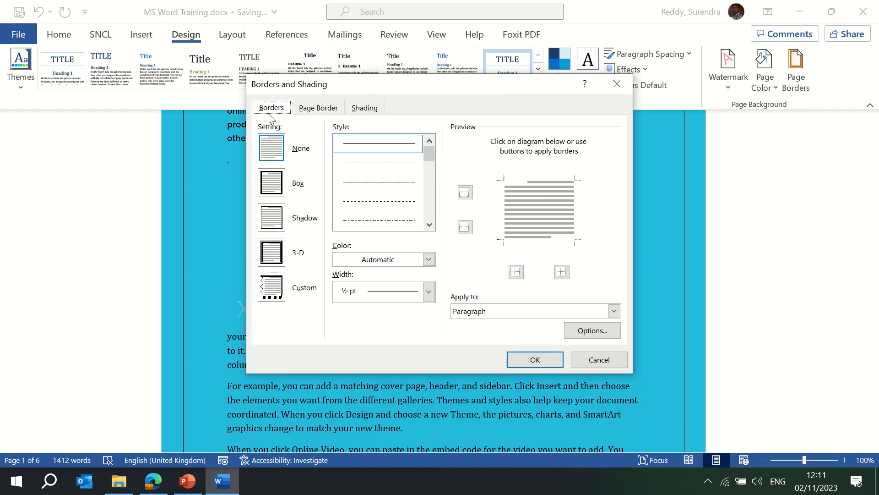
pyautogui.click(272, 155)
pyautogui.click(274, 193)
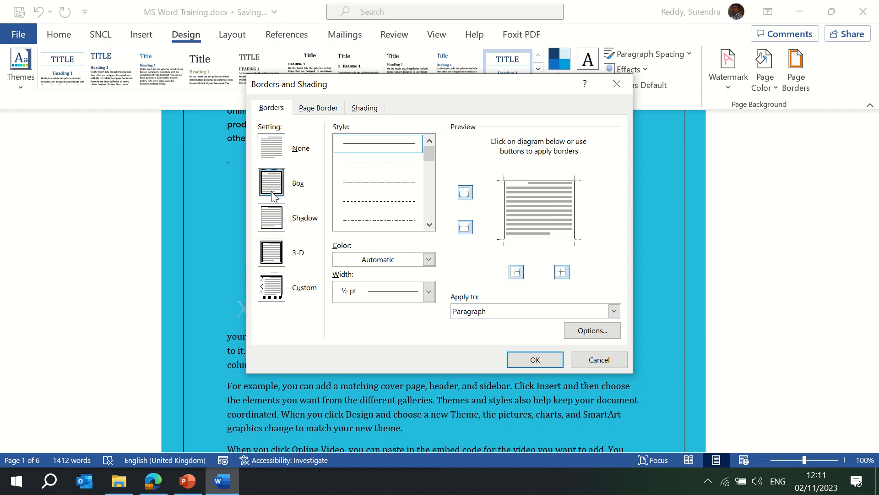
pyautogui.click(273, 215)
pyautogui.click(274, 251)
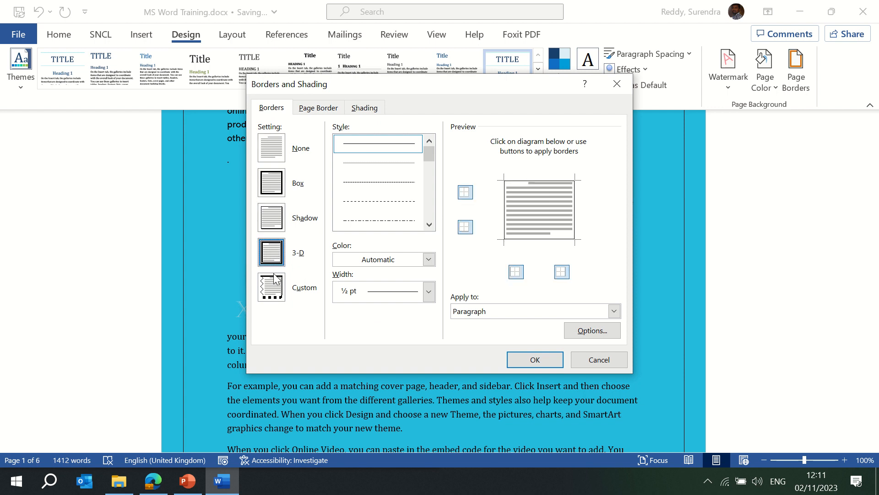
pyautogui.click(535, 360)
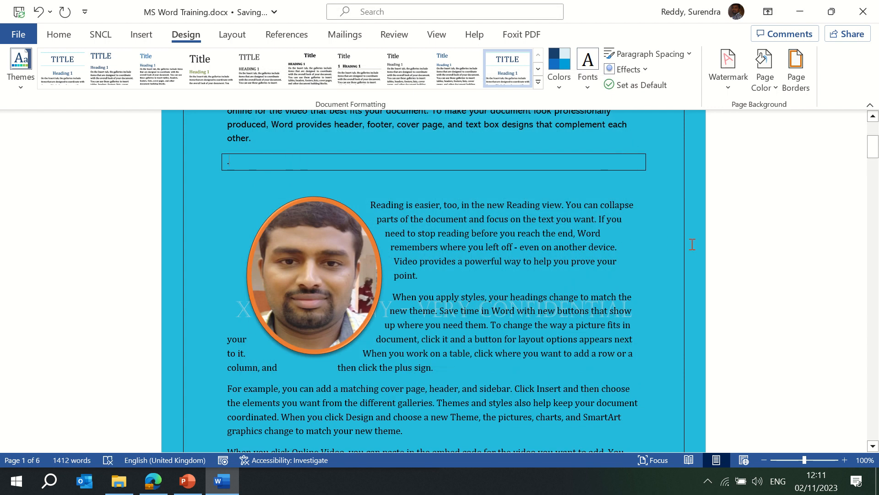
pyautogui.moveTo(874, 158); pyautogui.dragTo(874, 136)
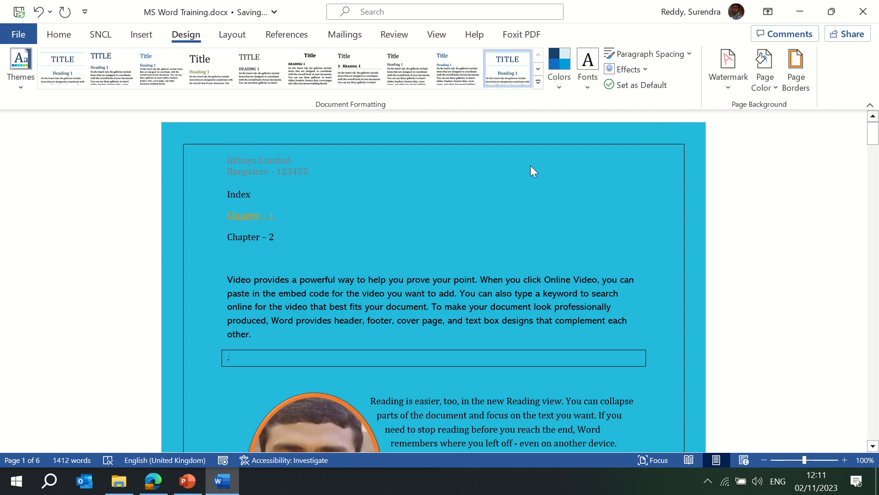
# - Change the page border to a 3-D double-line style
pyautogui.click(802, 83)
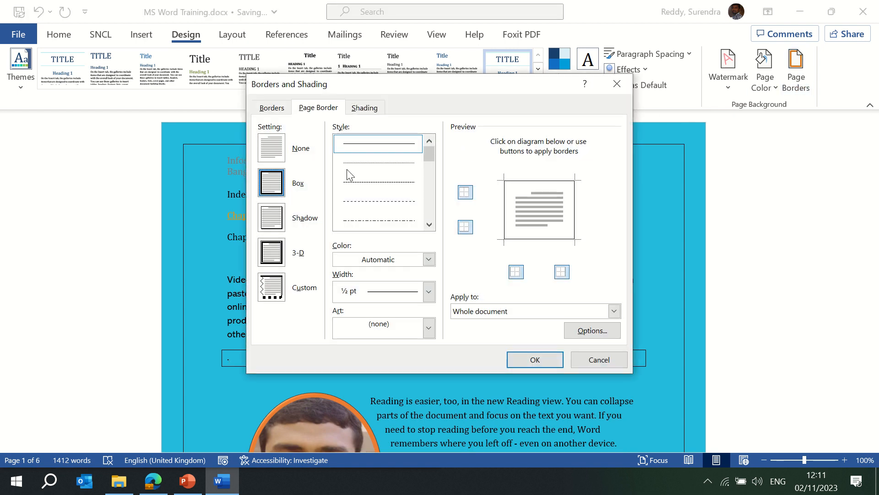
pyautogui.click(267, 265)
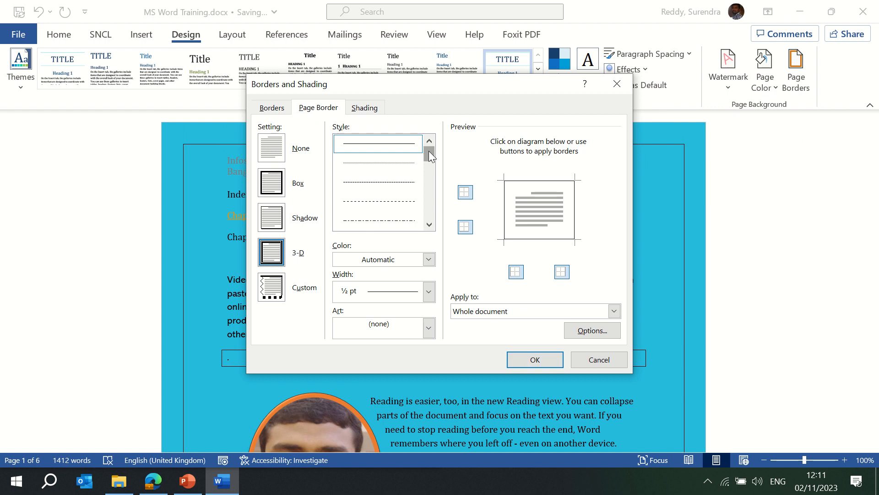
pyautogui.moveTo(429, 150); pyautogui.dragTo(431, 165)
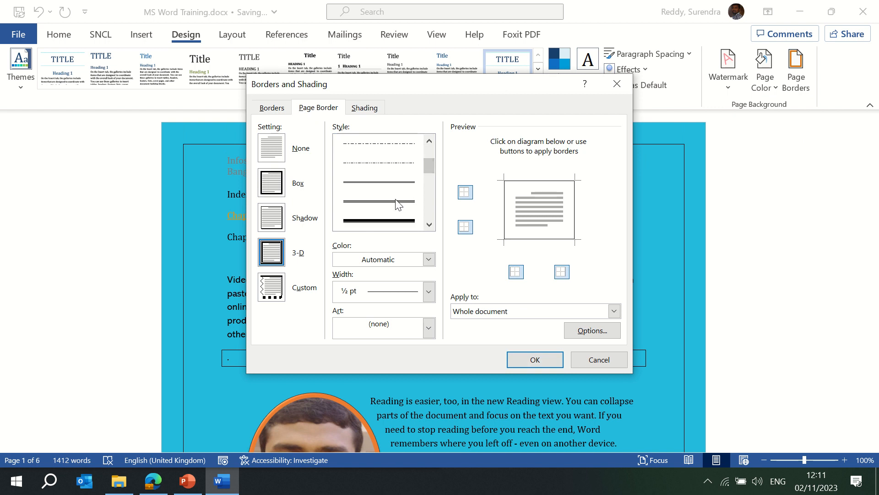
pyautogui.click(397, 204)
pyautogui.click(533, 357)
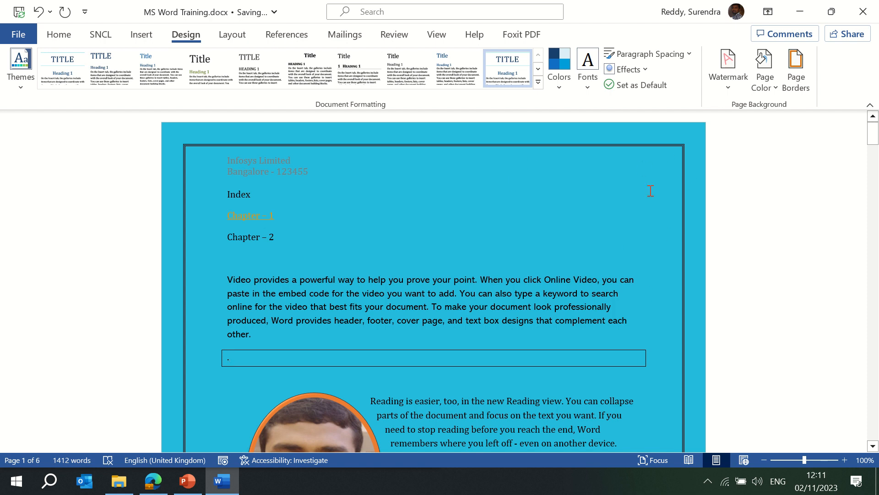
# - Switch to a custom page border using the wavy line style
pyautogui.click(799, 93)
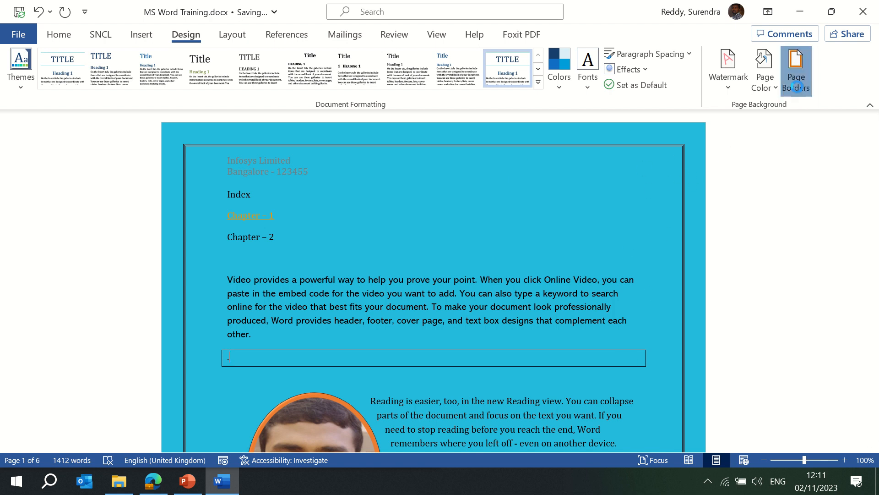
pyautogui.click(275, 295)
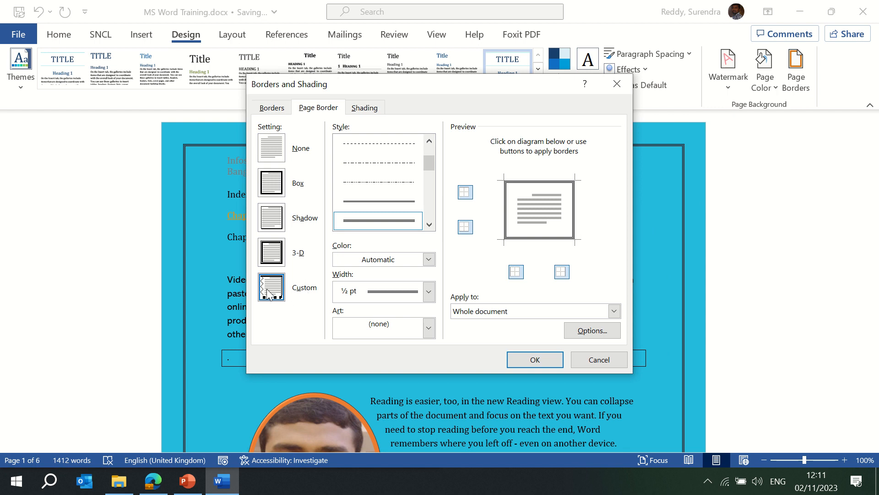
pyautogui.click(274, 219)
pyautogui.click(271, 289)
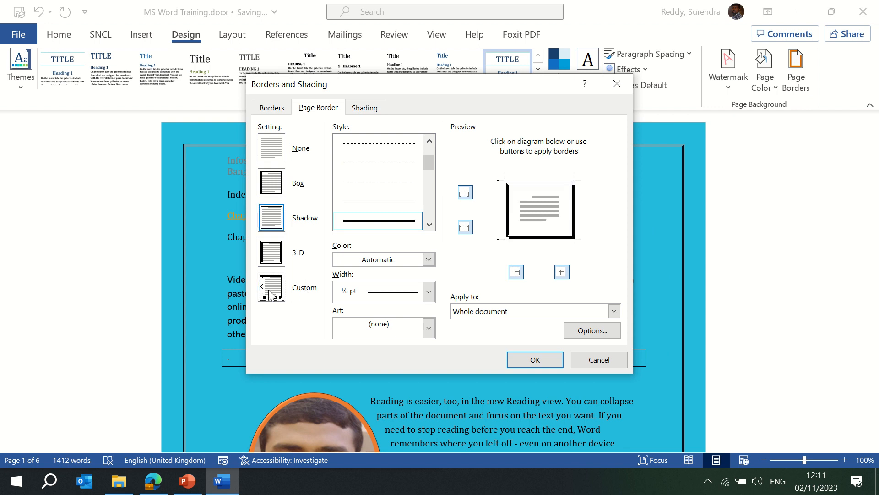
pyautogui.moveTo(433, 165); pyautogui.dragTo(430, 195)
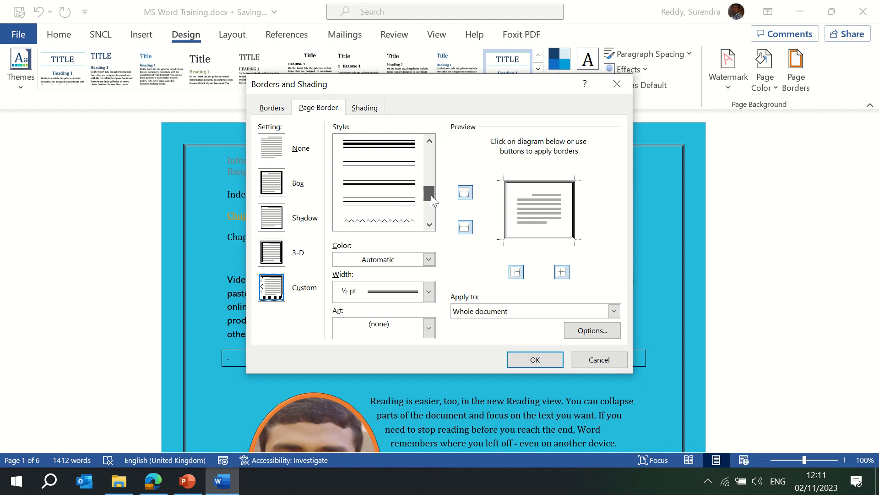
pyautogui.click(396, 222)
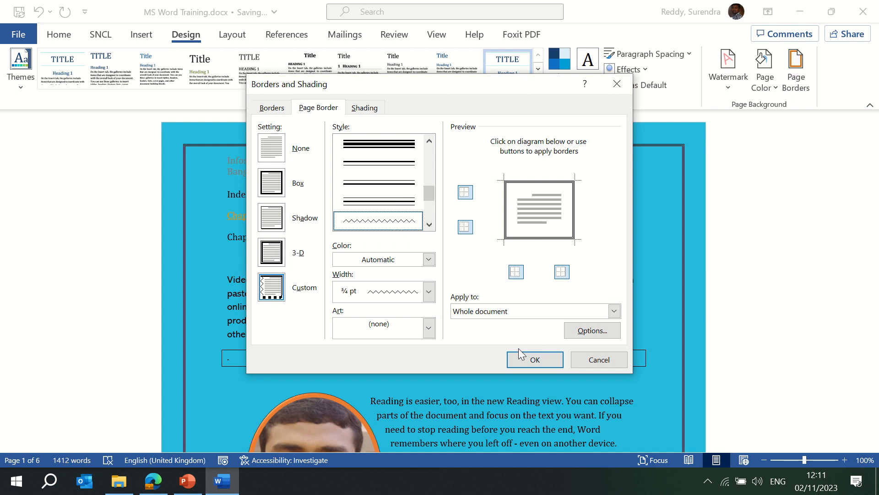
pyautogui.click(532, 359)
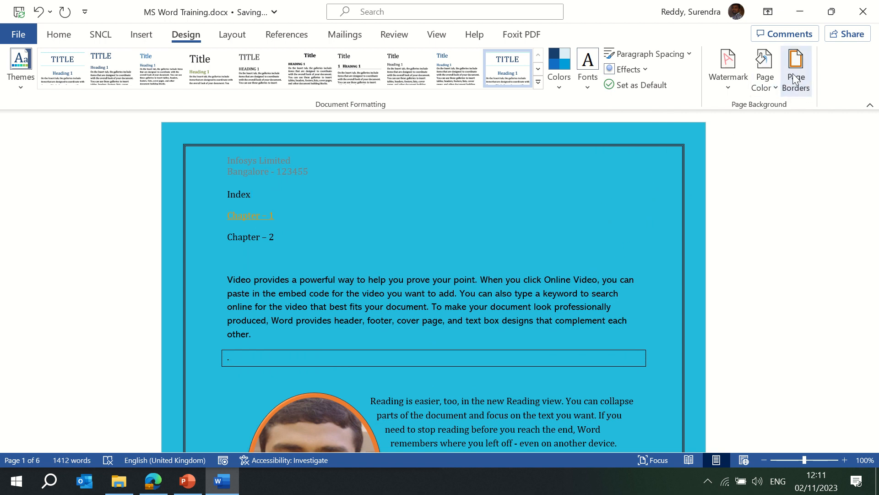
# - Change the custom page border to the red apple art design
pyautogui.click(793, 86)
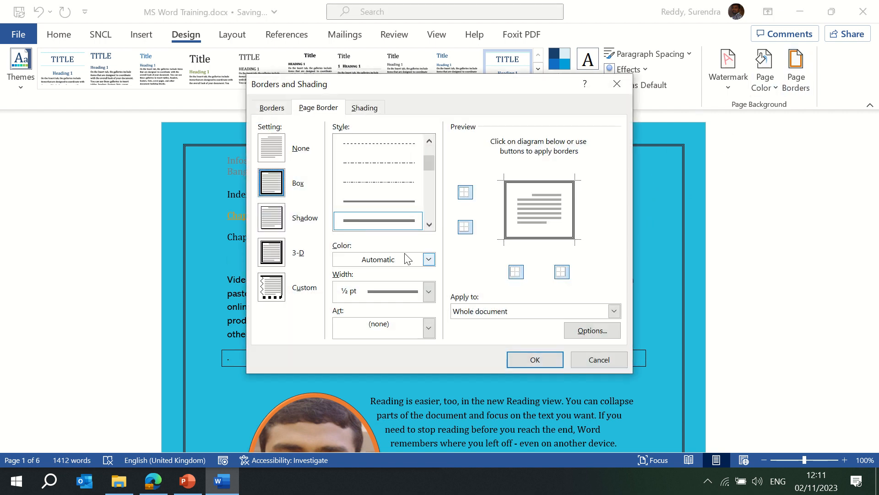
pyautogui.click(271, 289)
pyautogui.click(428, 298)
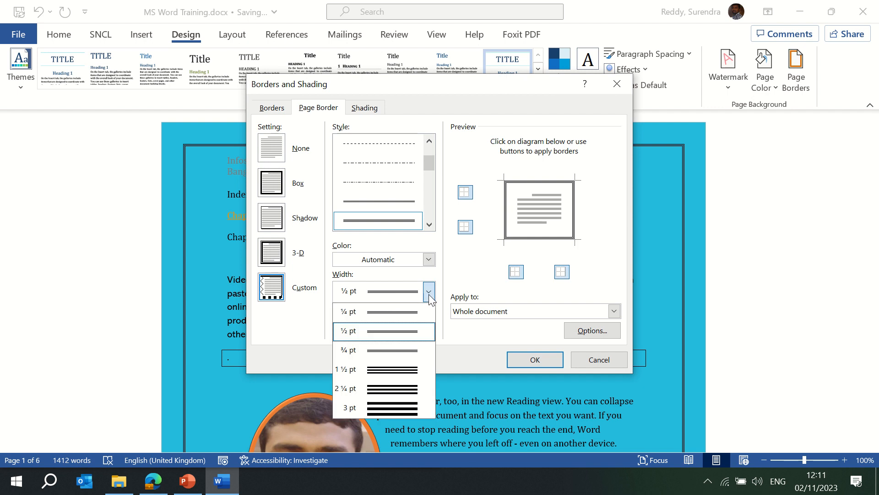
pyautogui.click(419, 409)
pyautogui.click(428, 293)
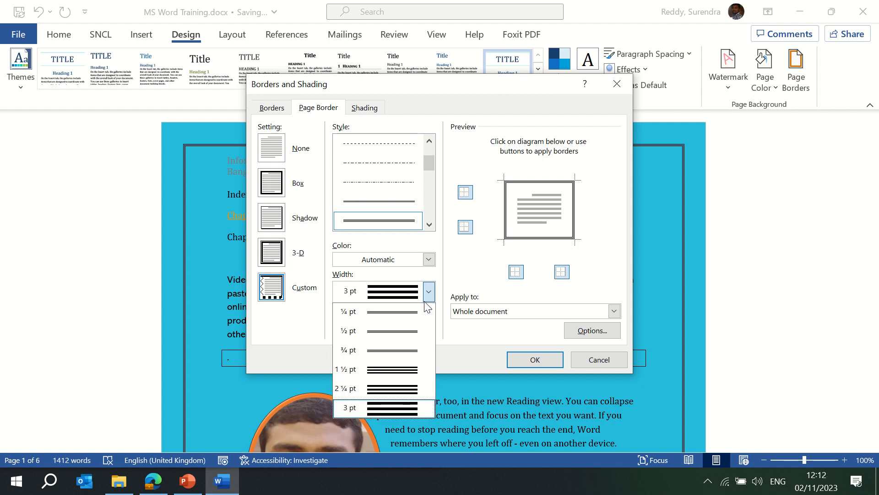
pyautogui.click(416, 346)
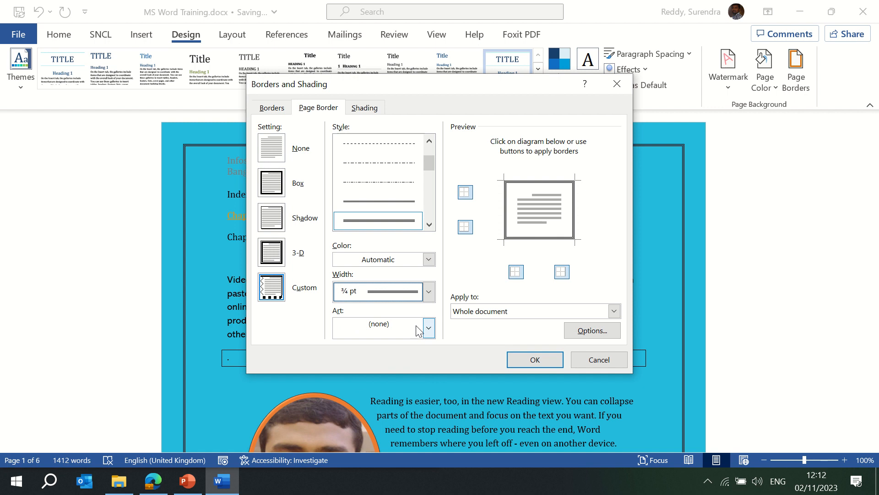
pyautogui.click(428, 330)
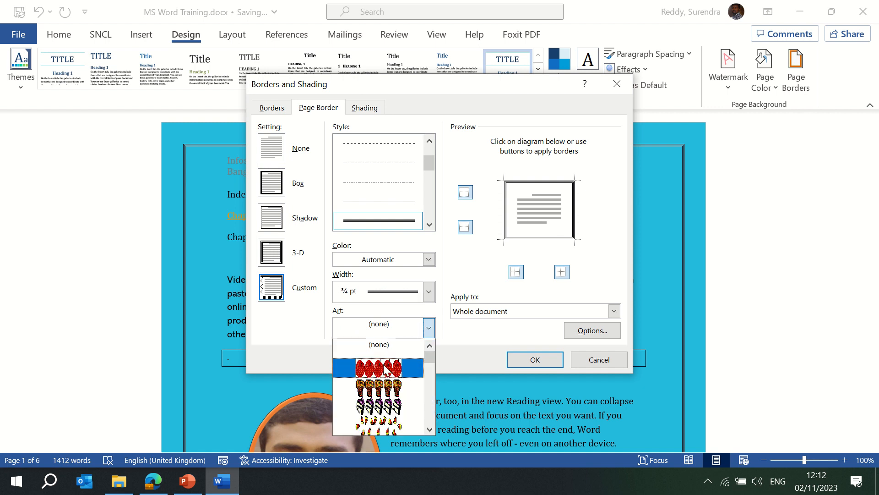
pyautogui.click(370, 369)
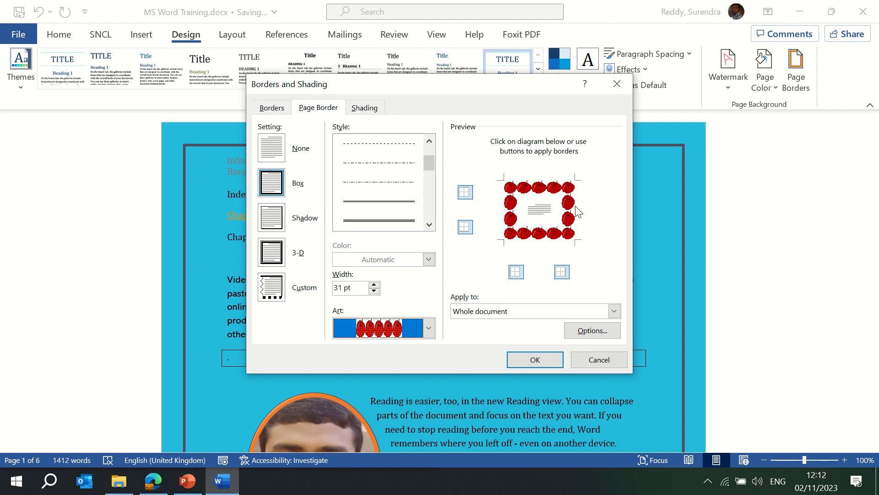
pyautogui.click(534, 360)
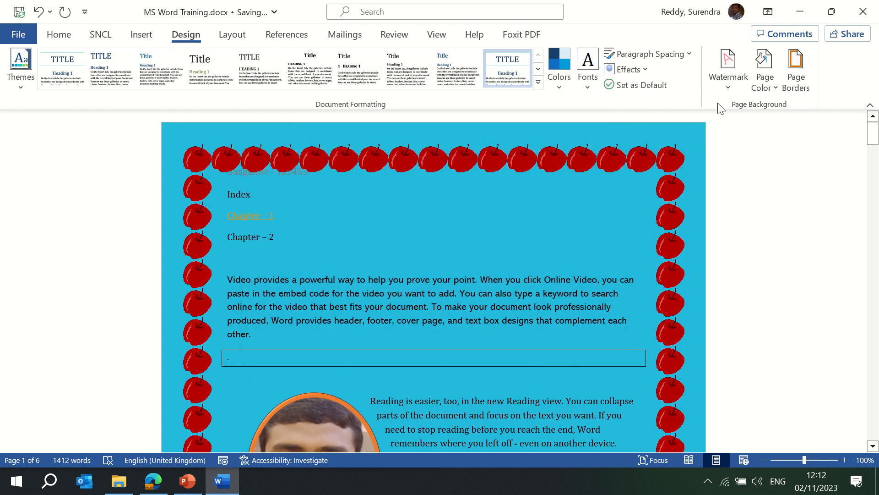
# - Replace the apple art with the small candle-icon border art
pyautogui.click(797, 64)
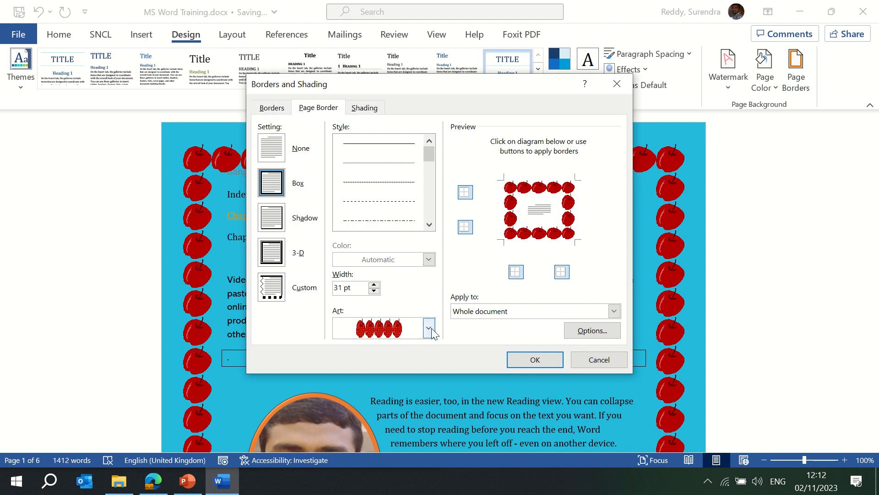
pyautogui.click(429, 329)
pyautogui.moveTo(433, 353); pyautogui.dragTo(433, 430)
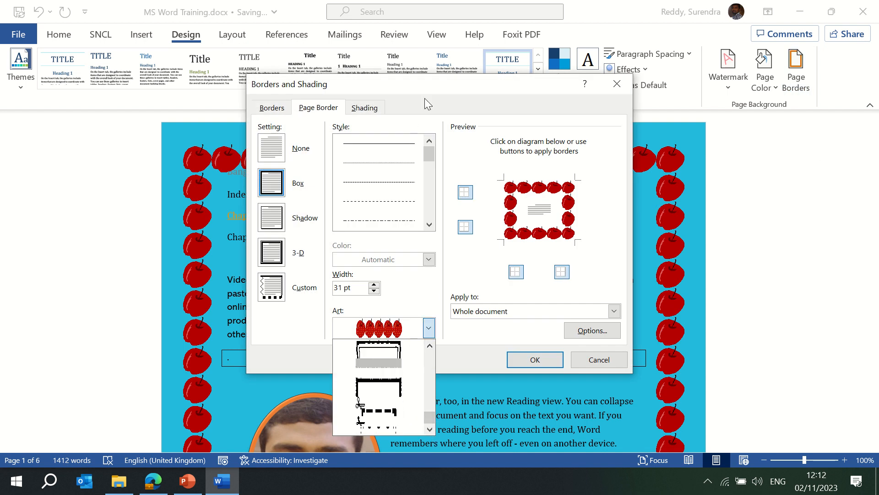
pyautogui.click(432, 89)
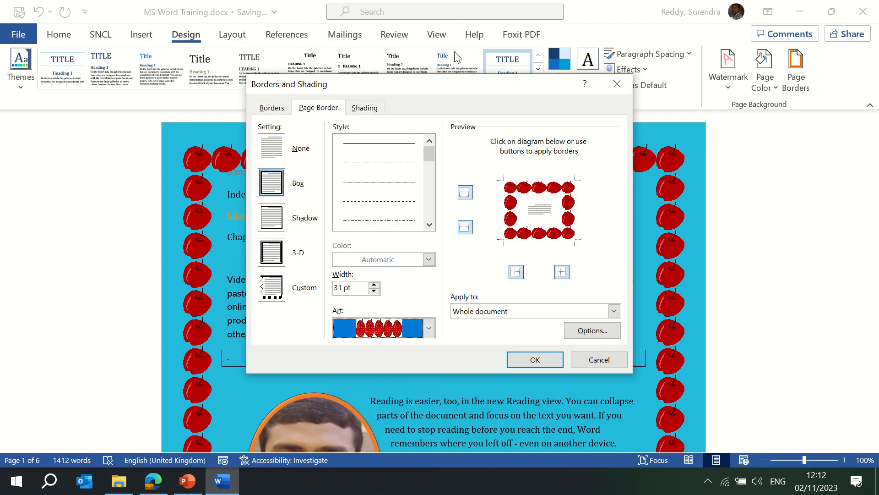
pyautogui.click(427, 328)
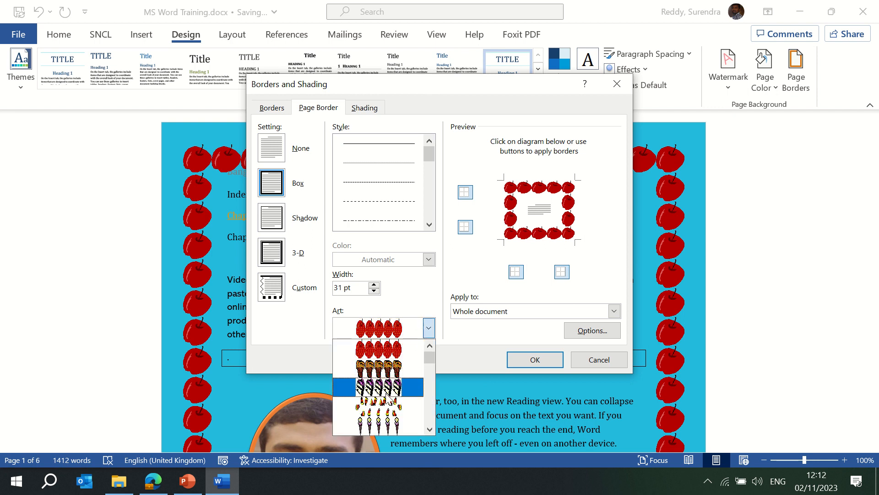
pyautogui.click(386, 425)
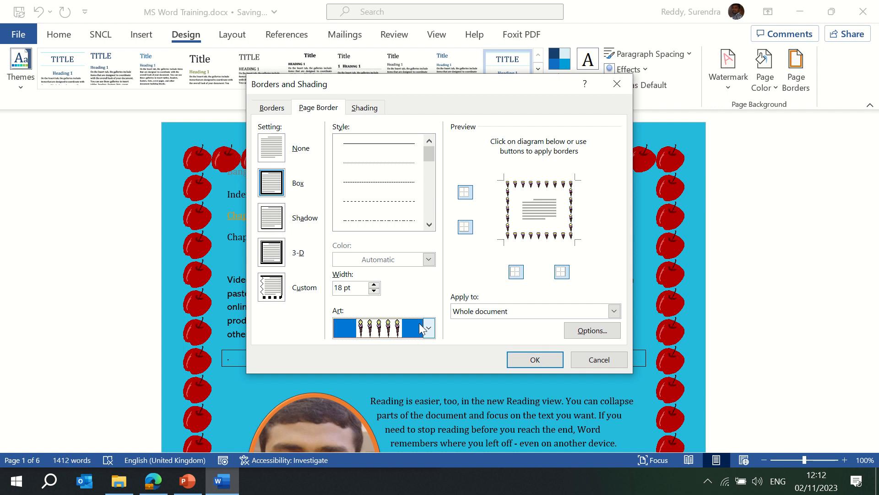
# - Set the art border width to 5 pt and apply it to the pages
pyautogui.click(374, 286)
pyautogui.click(374, 285)
pyautogui.click(374, 286)
pyautogui.click(375, 285)
pyautogui.click(374, 285)
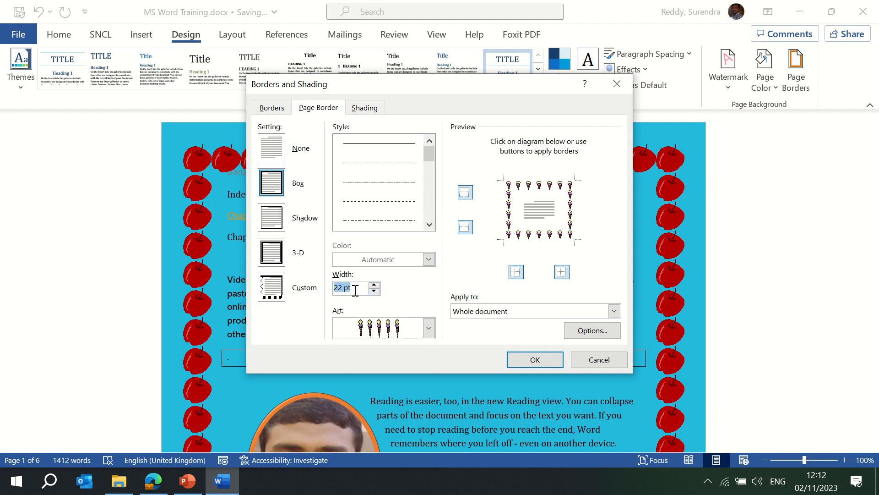
pyautogui.click(354, 289)
pyautogui.press('Tab')
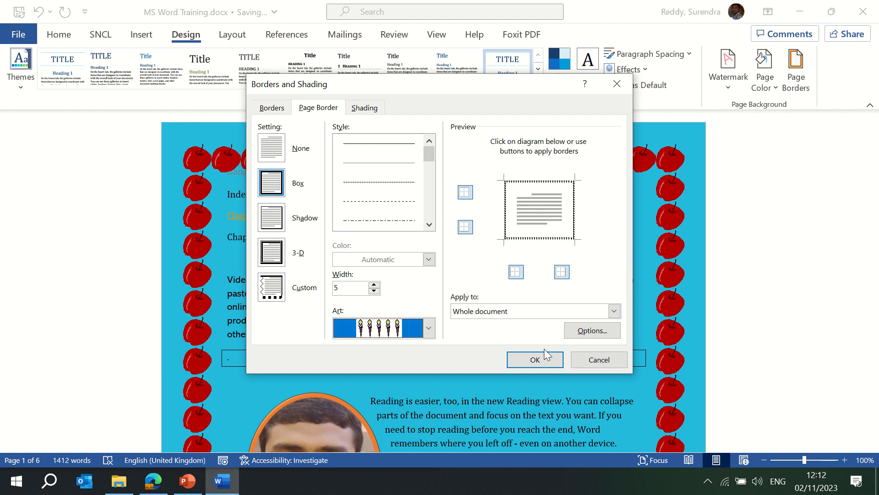
pyautogui.click(536, 360)
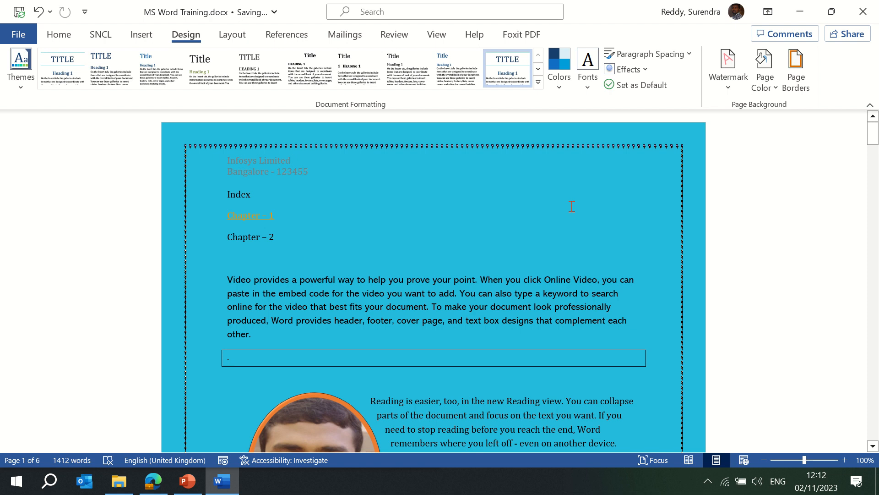
pyautogui.click(794, 76)
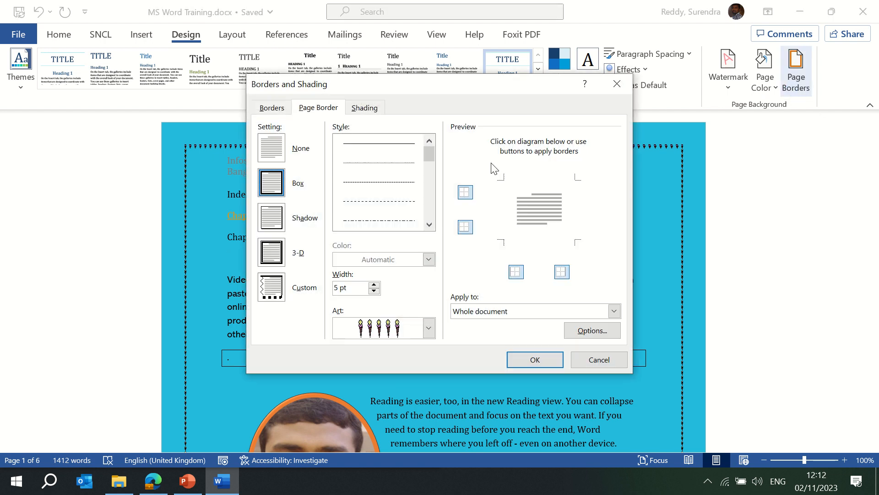
# - Give the blank paragraph a teal fill with a 20% pattern in a theme colour
pyautogui.click(366, 110)
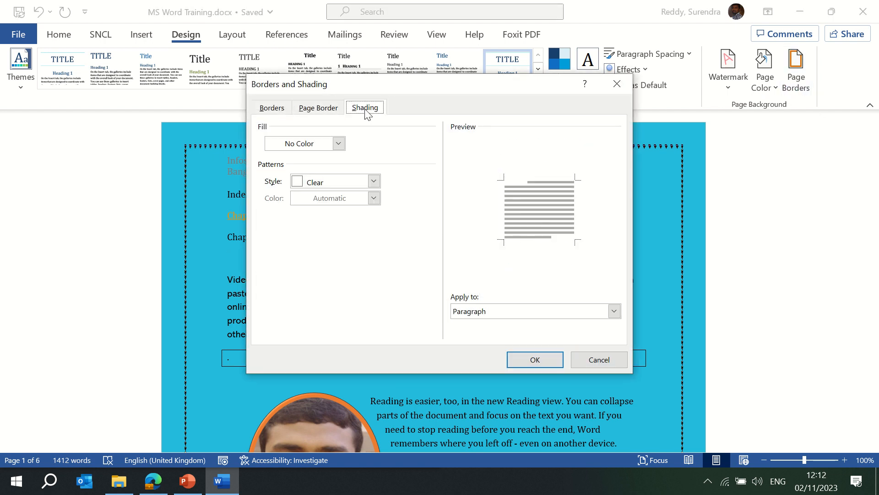
pyautogui.click(338, 144)
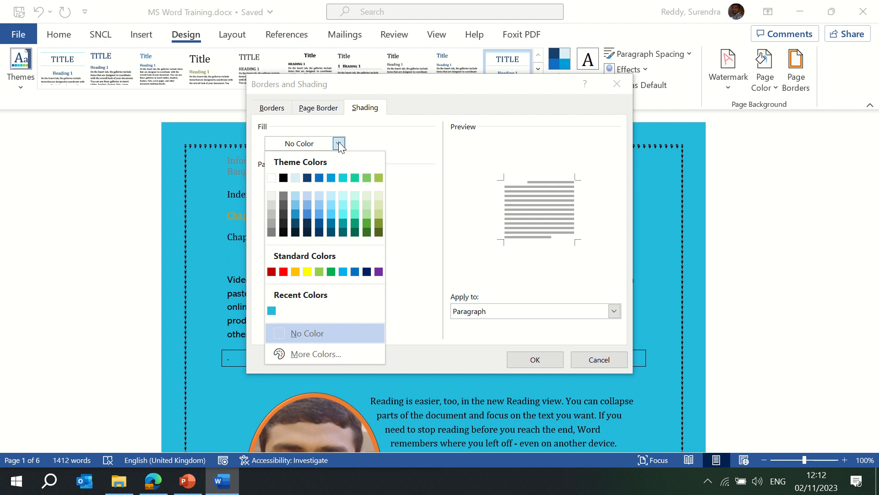
pyautogui.click(343, 177)
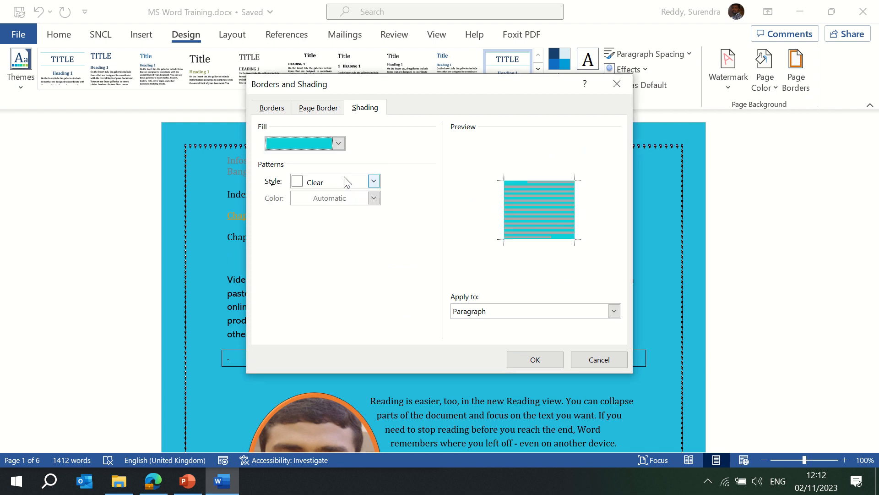
pyautogui.click(374, 182)
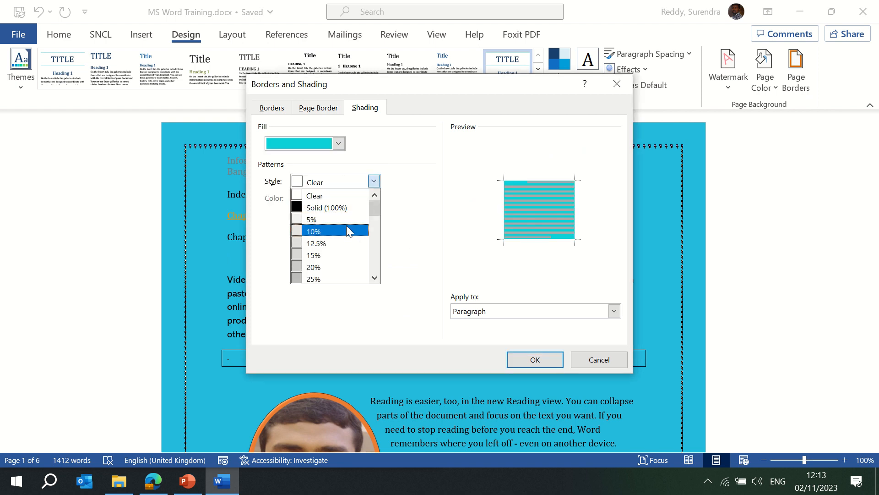
pyautogui.click(350, 267)
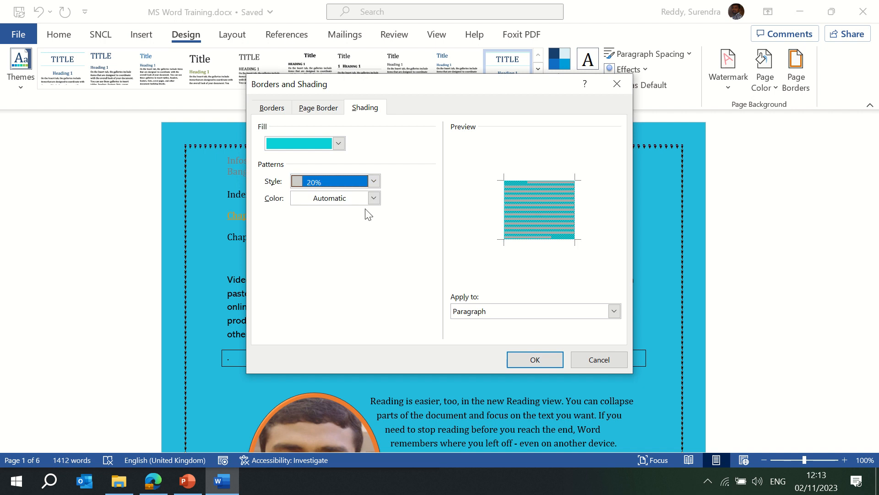
pyautogui.click(373, 198)
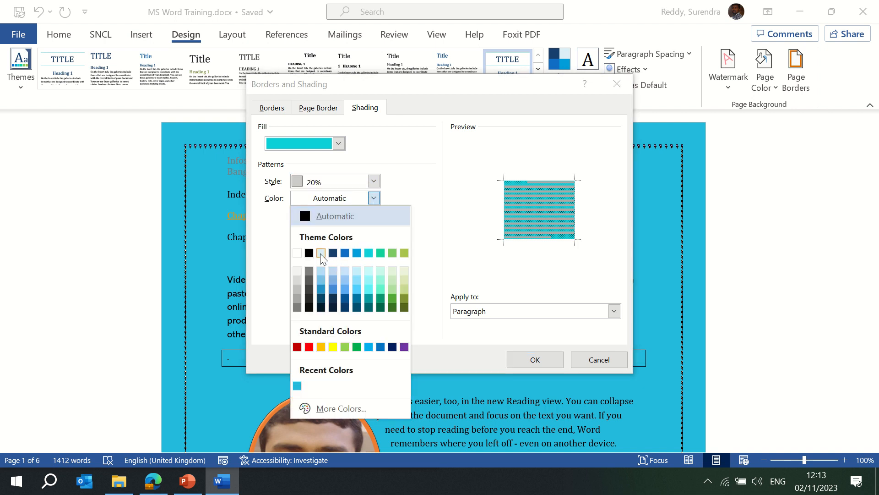
pyautogui.click(321, 252)
pyautogui.click(535, 359)
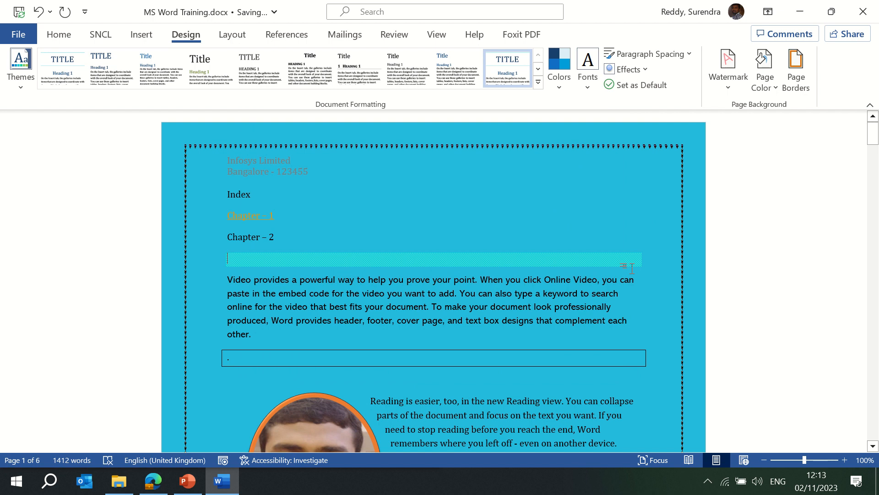
# - Reopen the page border settings, keeping the border applied to the whole document
pyautogui.click(795, 80)
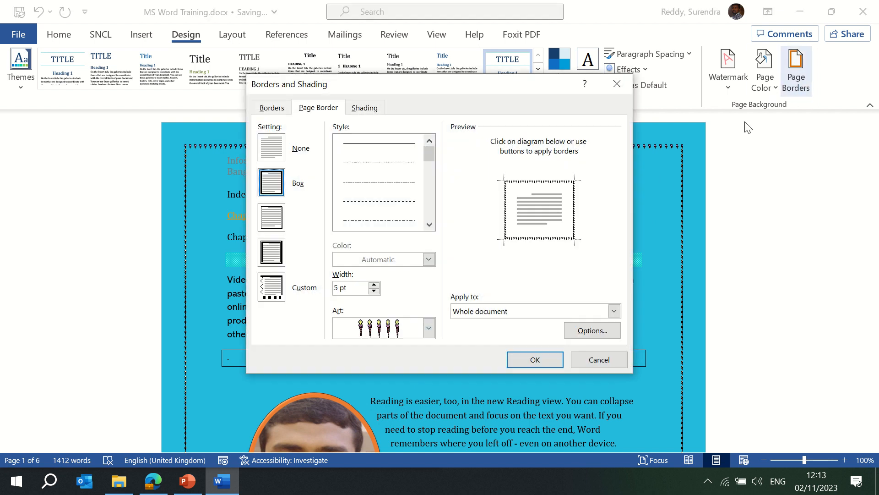
pyautogui.click(538, 313)
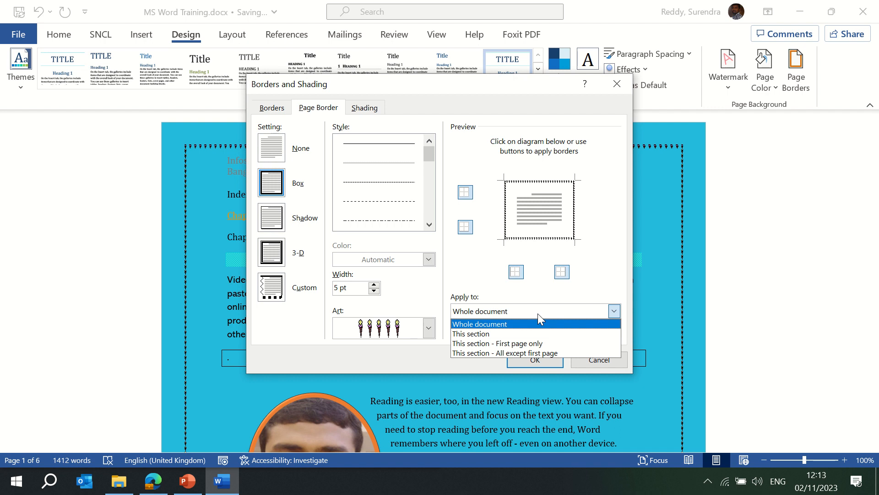
pyautogui.click(537, 313)
pyautogui.click(537, 308)
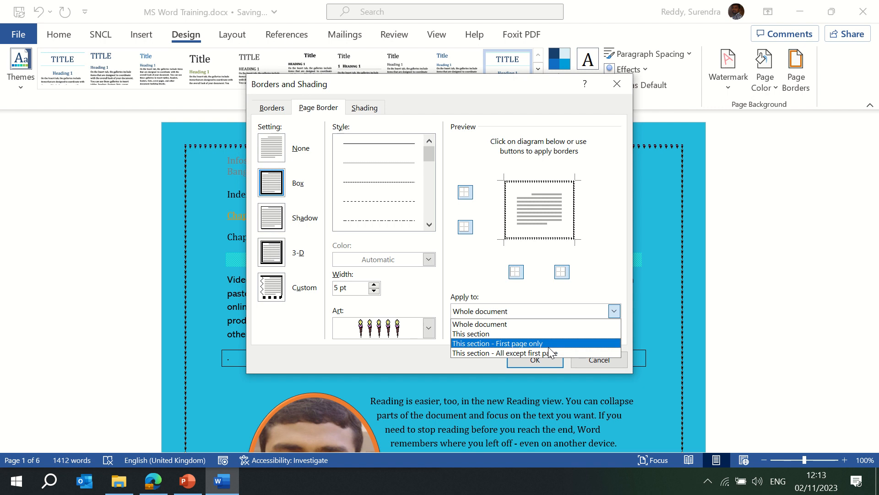
pyautogui.click(498, 324)
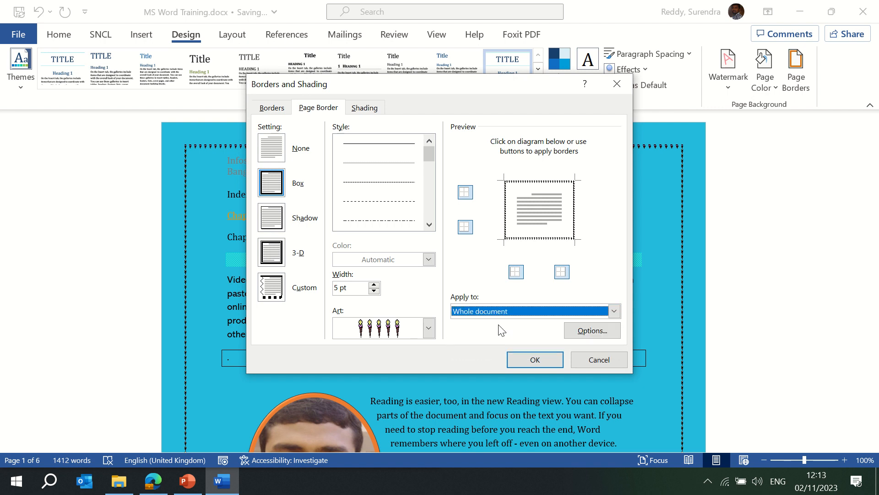
pyautogui.click(365, 108)
pyautogui.click(335, 109)
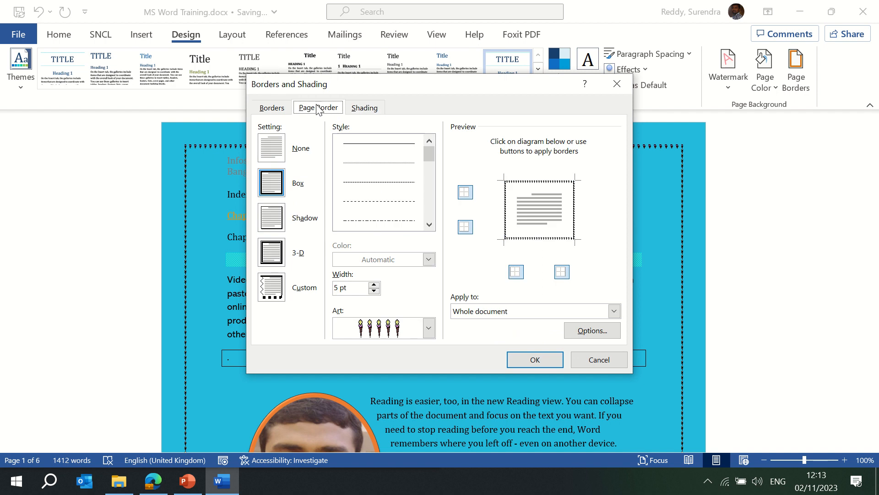
pyautogui.click(274, 108)
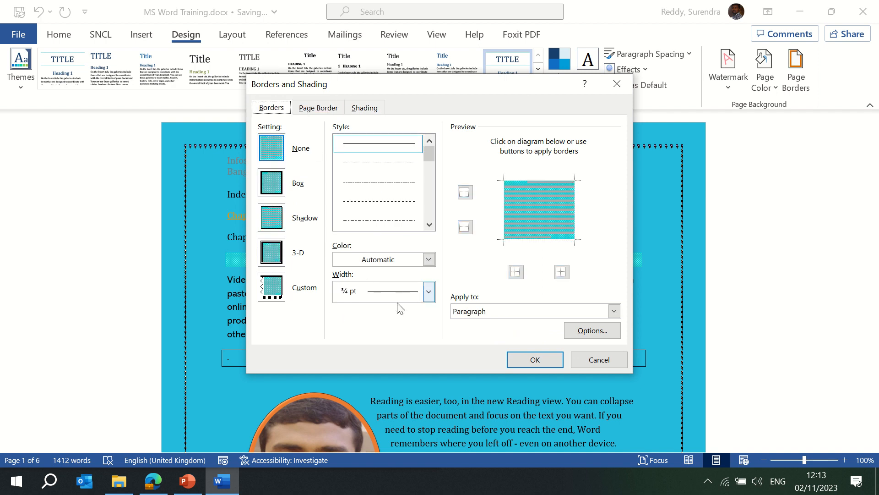
pyautogui.click(371, 292)
pyautogui.click(372, 291)
pyautogui.click(320, 109)
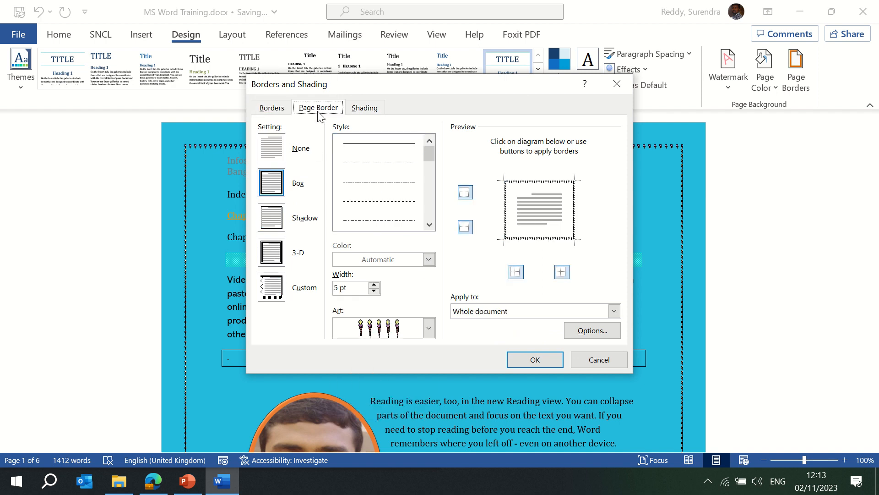
# - Try the scissors art border, then set Art to (none) for a plain box border
pyautogui.click(429, 329)
pyautogui.moveTo(429, 357); pyautogui.dragTo(429, 417)
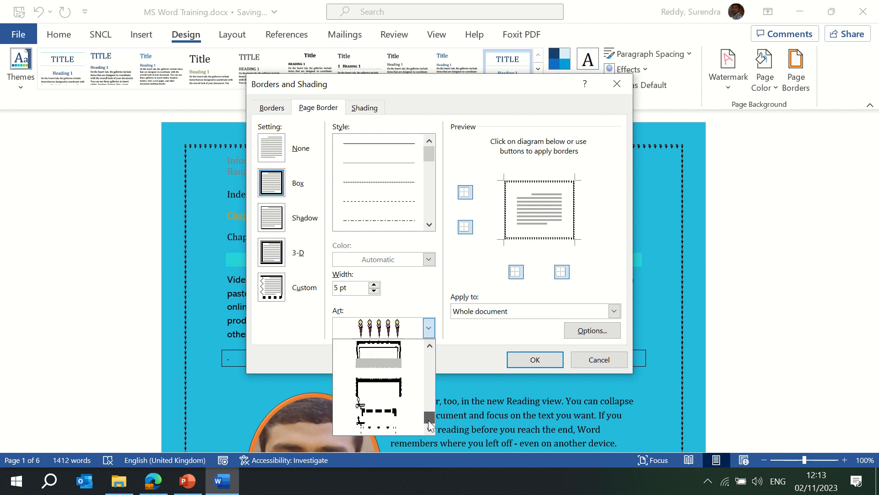
pyautogui.click(389, 388)
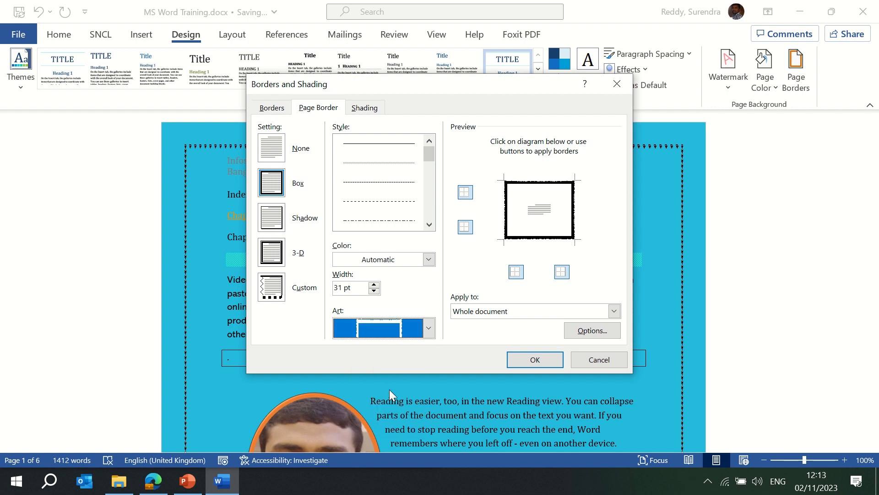
pyautogui.click(427, 327)
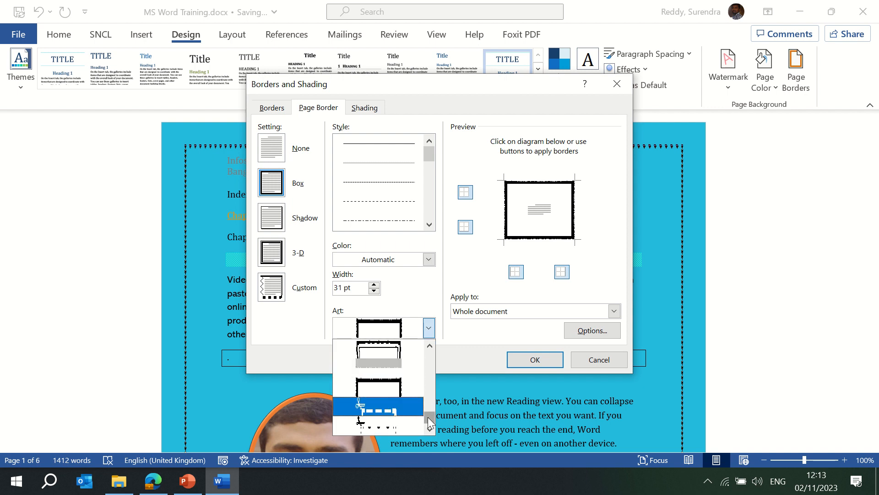
pyautogui.moveTo(430, 417); pyautogui.dragTo(431, 352)
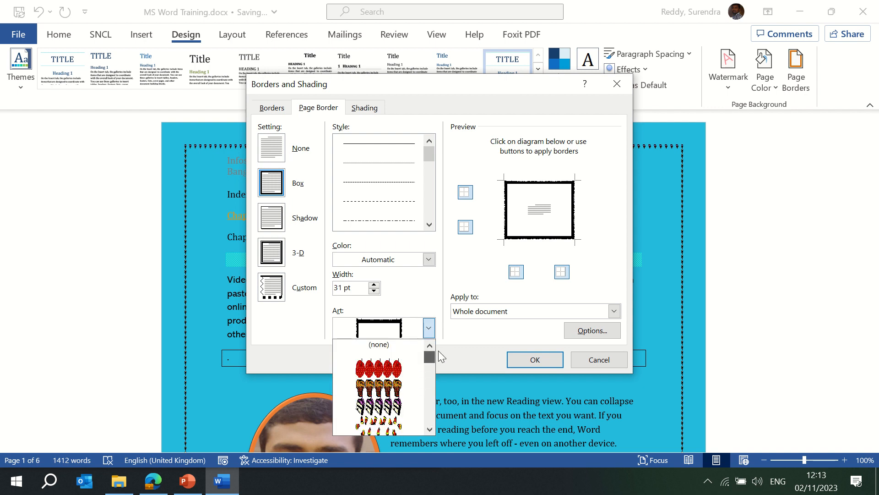
pyautogui.click(391, 345)
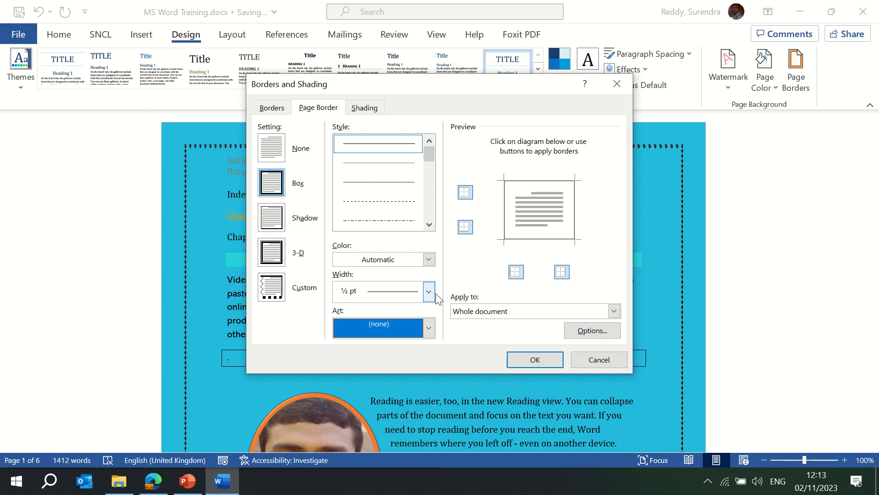
pyautogui.click(535, 360)
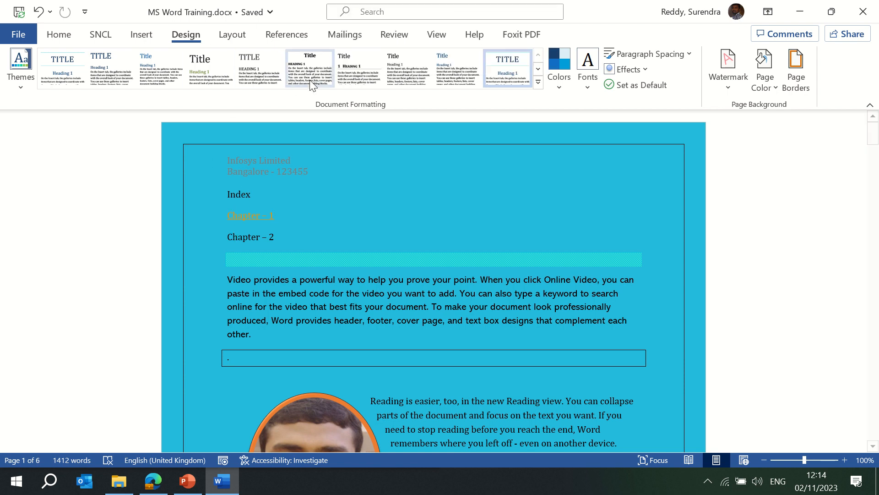
# - Open Page Setup through Margins > Custom Margins to view the 2.54 cm margins
pyautogui.click(234, 36)
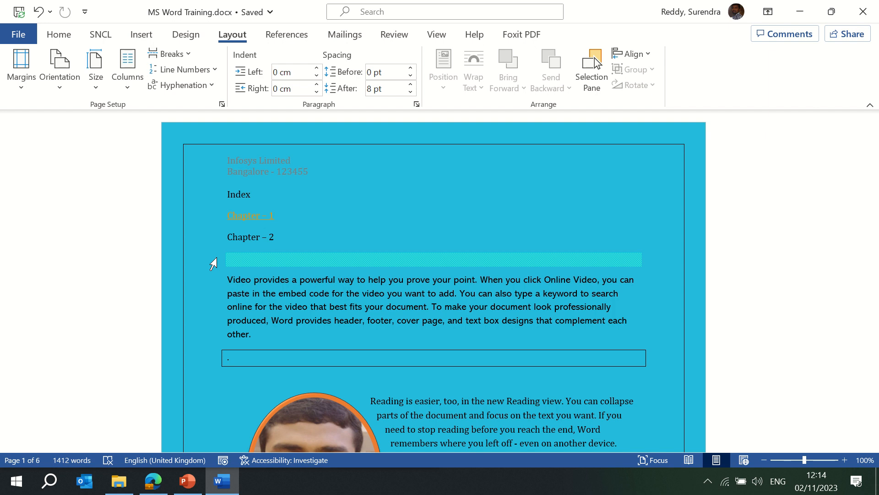
pyautogui.click(25, 90)
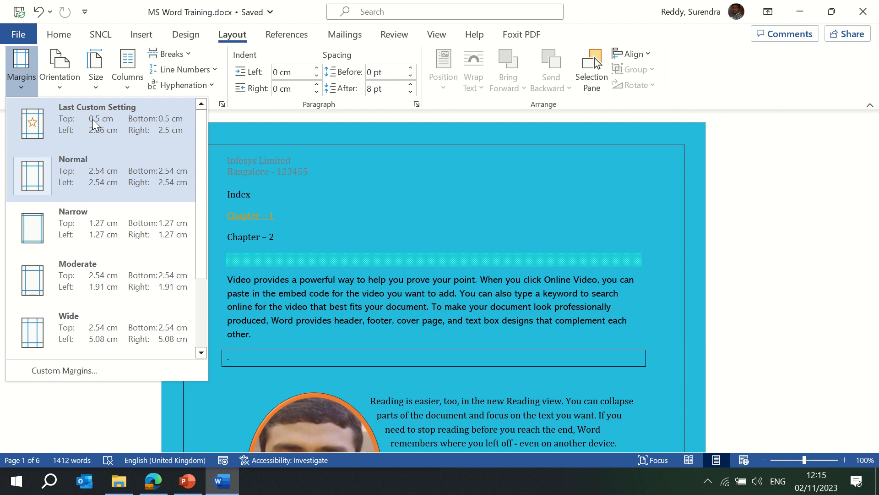
pyautogui.click(73, 369)
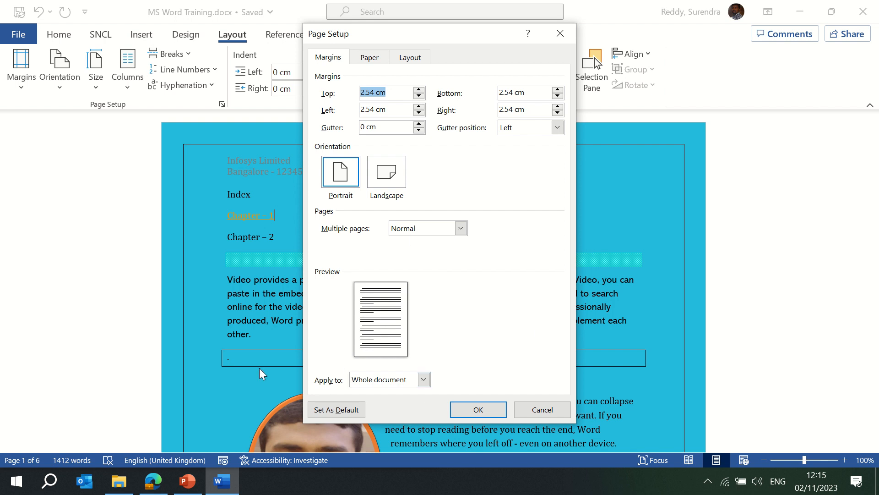
pyautogui.click(369, 57)
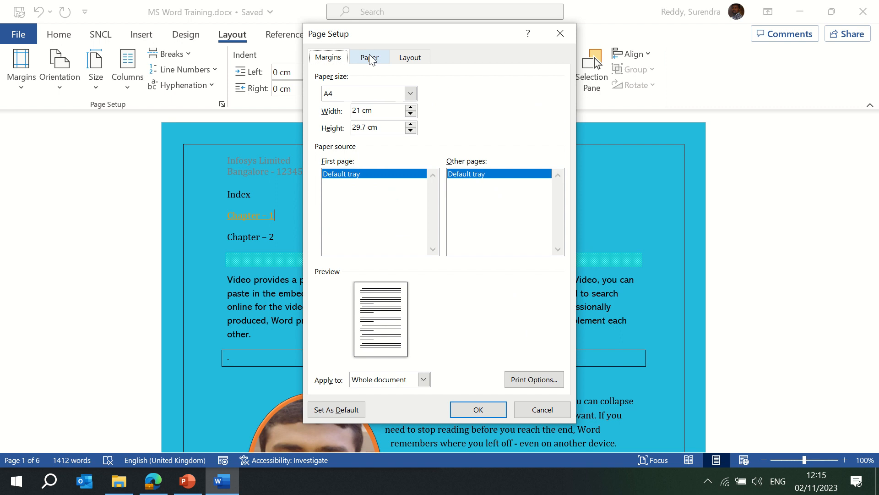
pyautogui.click(411, 94)
pyautogui.click(411, 93)
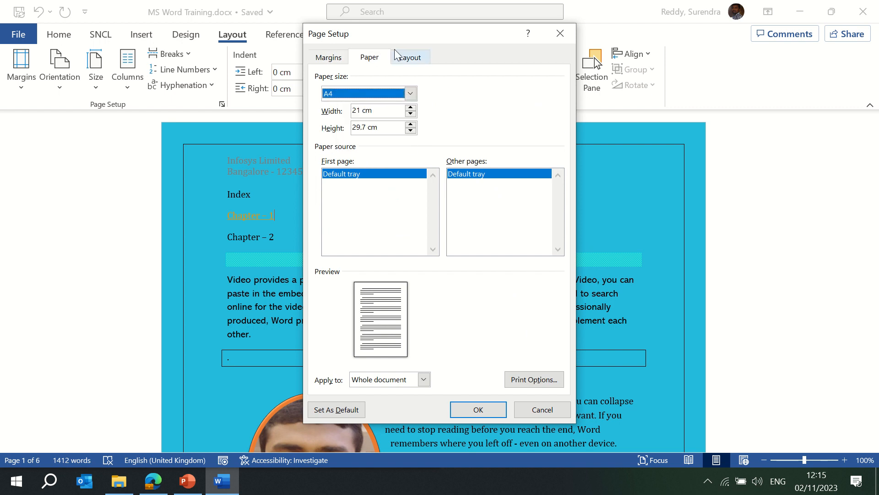
pyautogui.click(410, 59)
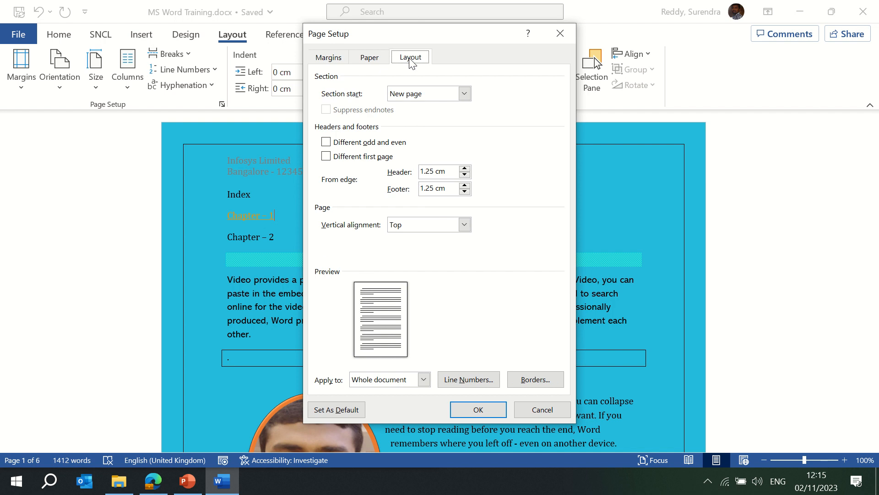
pyautogui.click(429, 95)
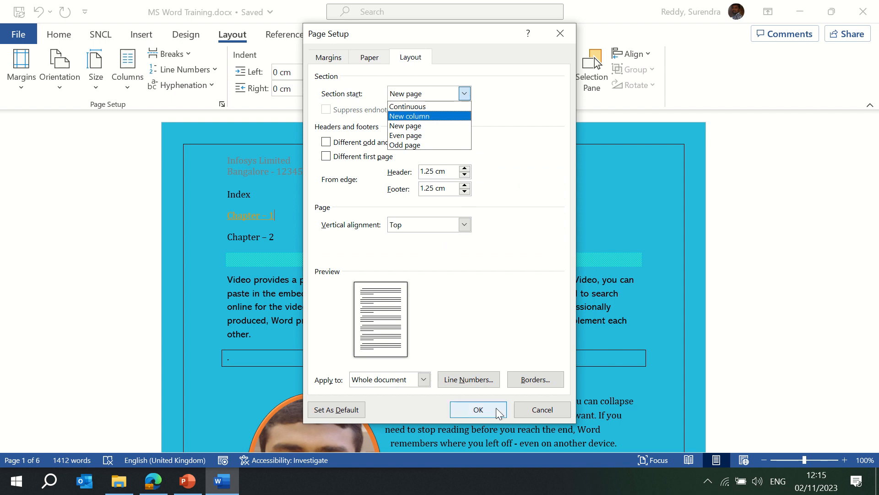
pyautogui.click(539, 408)
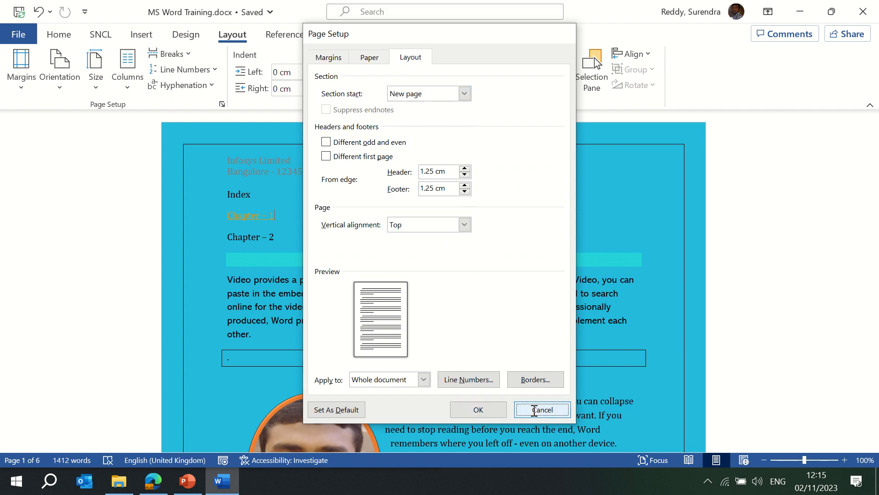
pyautogui.click(539, 409)
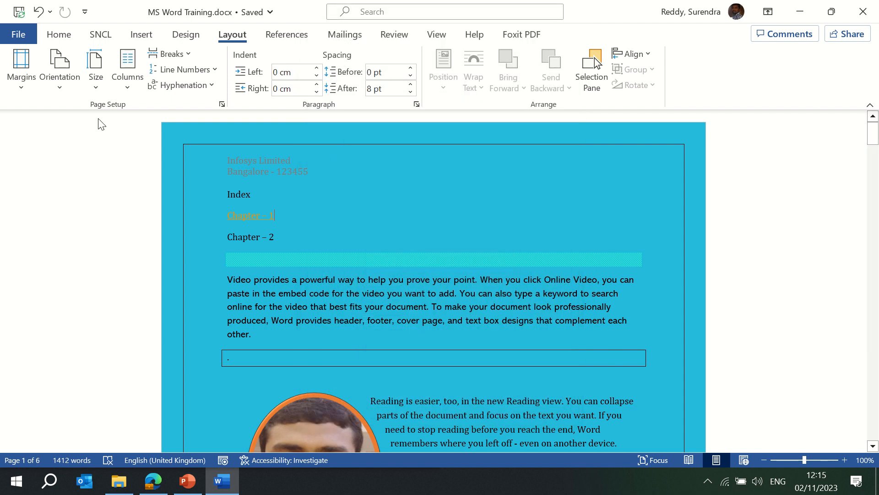
# - Review orientation and paper size choices, leaving portrait A4, then bring up the Columns choices
pyautogui.click(63, 95)
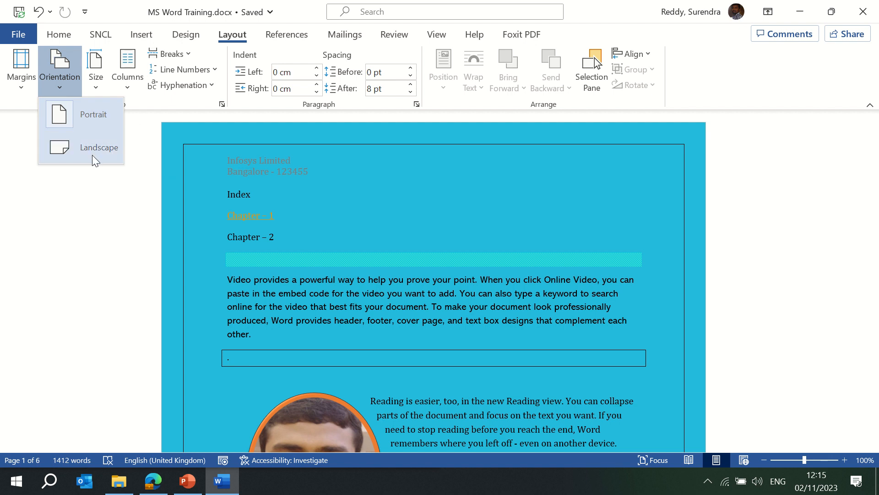
pyautogui.click(97, 89)
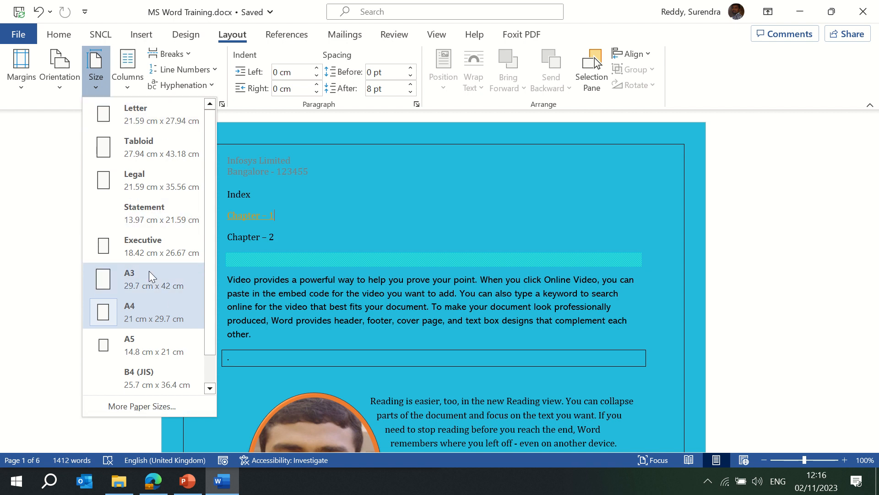
pyautogui.click(97, 86)
pyautogui.click(137, 89)
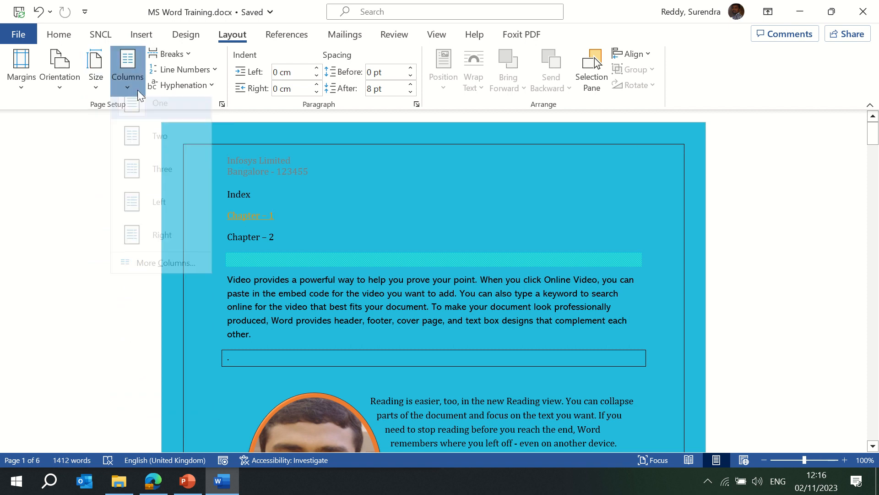
# - Reflow the text into two columns, then three, then back to one column
pyautogui.click(166, 151)
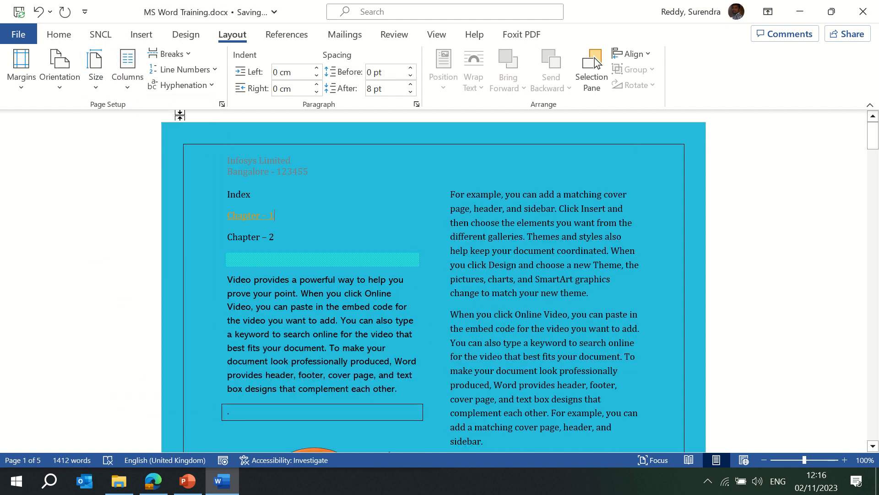
pyautogui.click(128, 89)
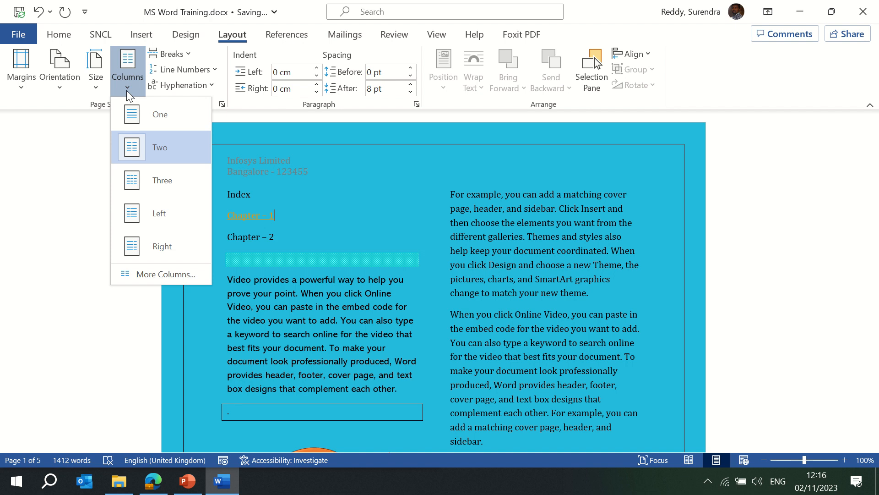
pyautogui.click(169, 181)
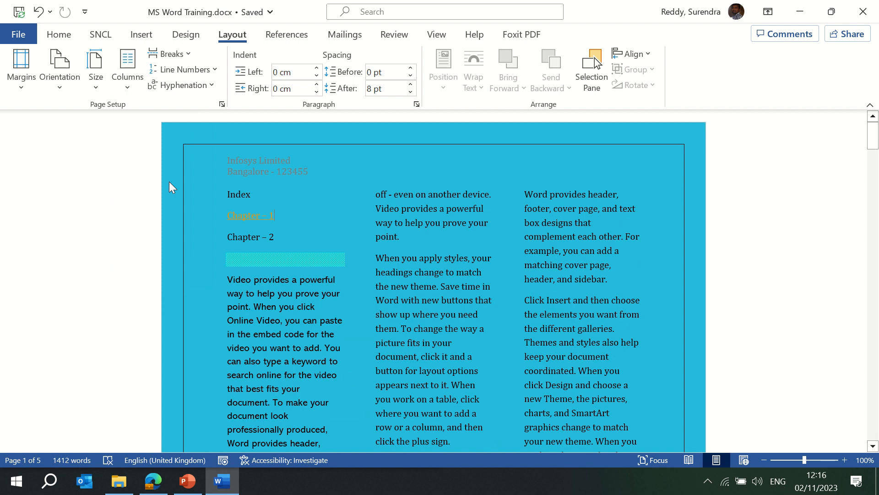
pyautogui.click(126, 91)
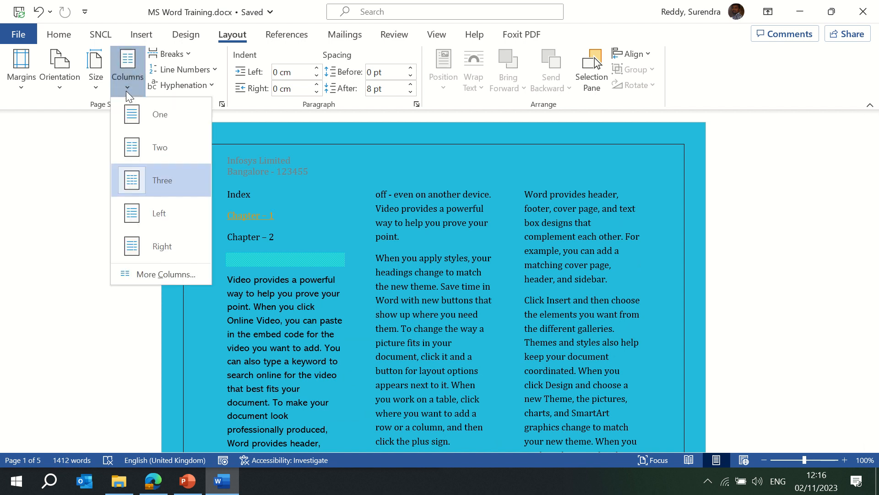
pyautogui.click(125, 90)
pyautogui.click(126, 91)
pyautogui.click(154, 116)
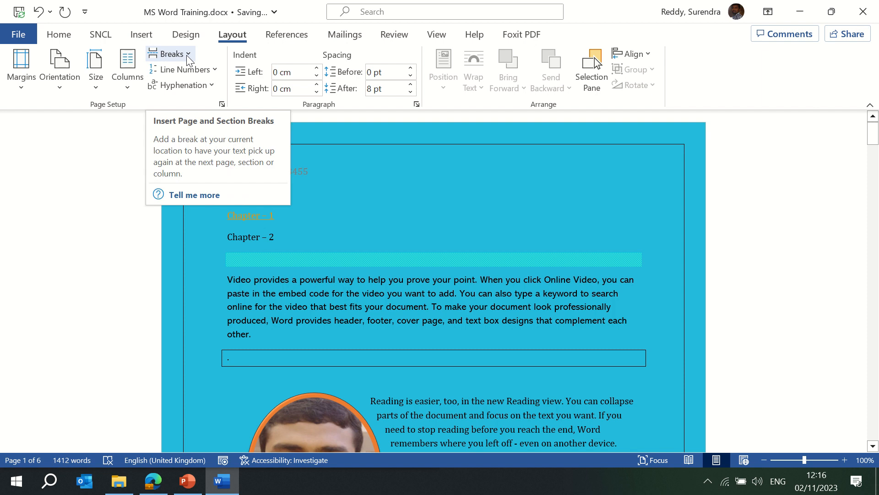
# - Insert a page break after Chapter – 1 using Breaks > Page
pyautogui.click(186, 55)
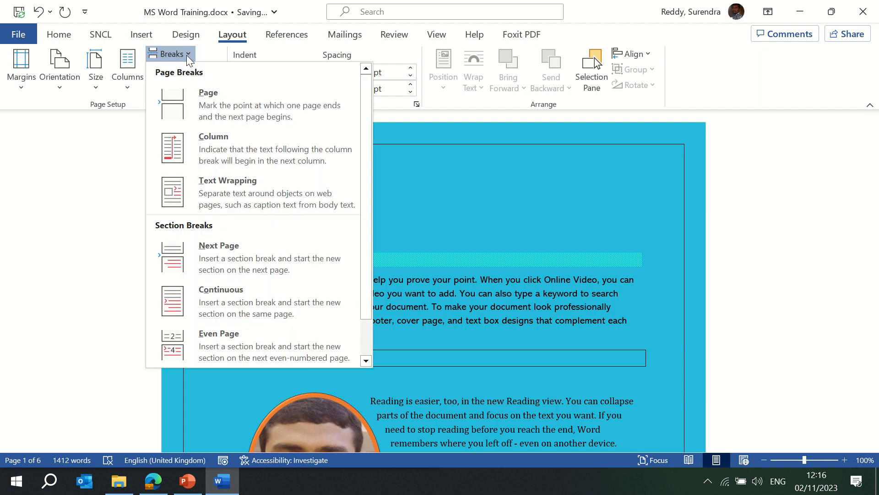
pyautogui.click(217, 100)
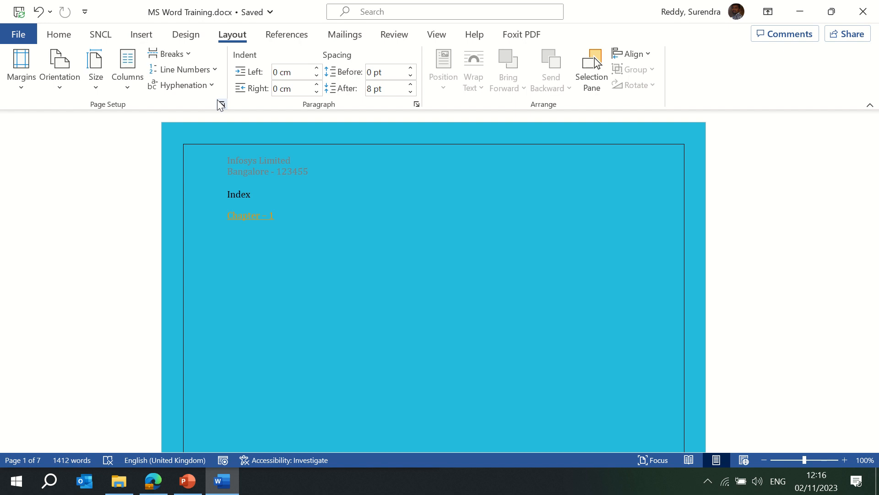
# - Apply Continuous line numbers, then Restart Each Page, then Restart Each Section
pyautogui.click(188, 53)
pyautogui.click(188, 54)
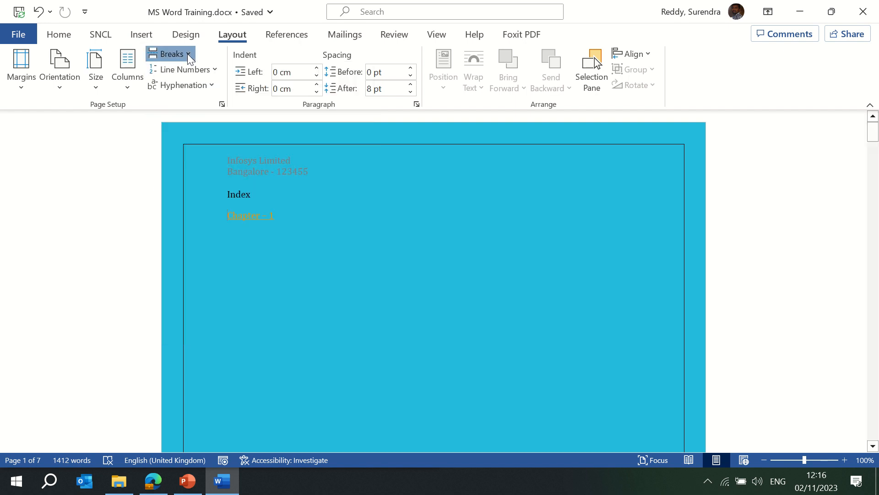
pyautogui.click(215, 69)
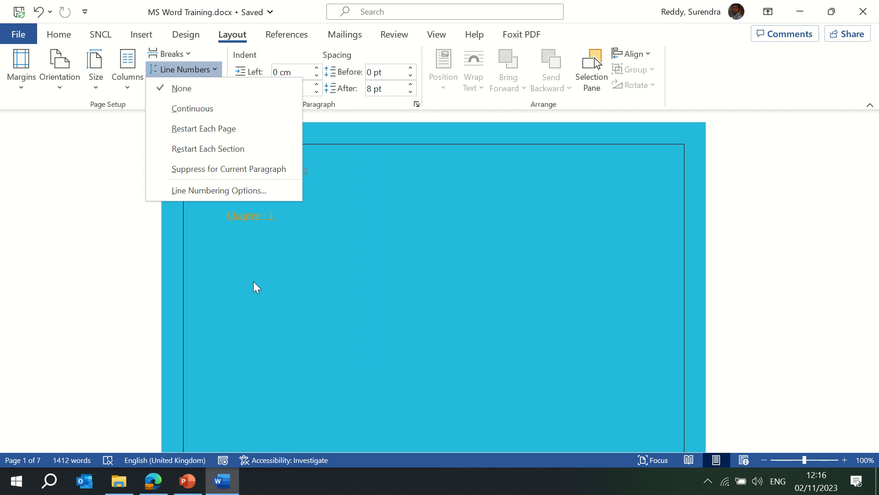
pyautogui.click(213, 108)
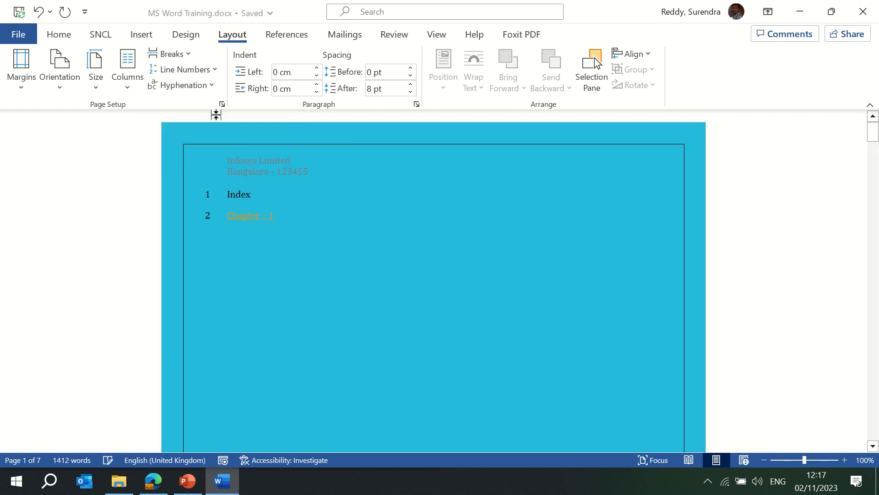
pyautogui.click(216, 70)
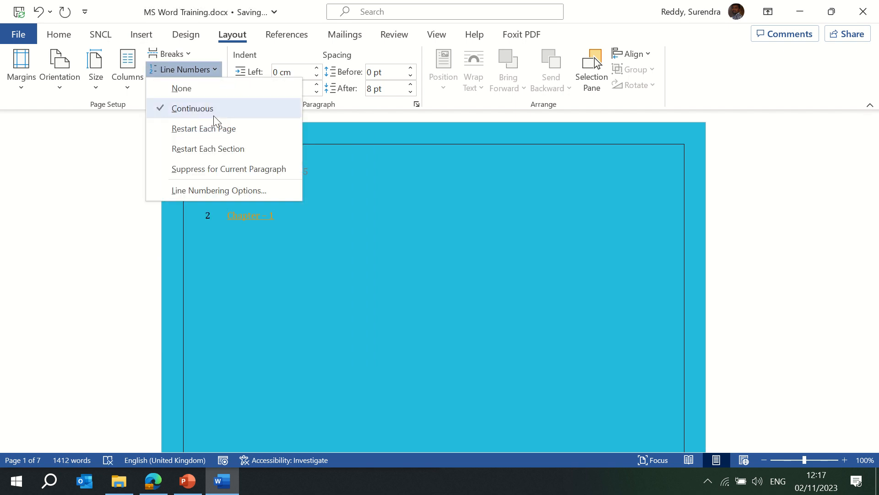
pyautogui.click(213, 131)
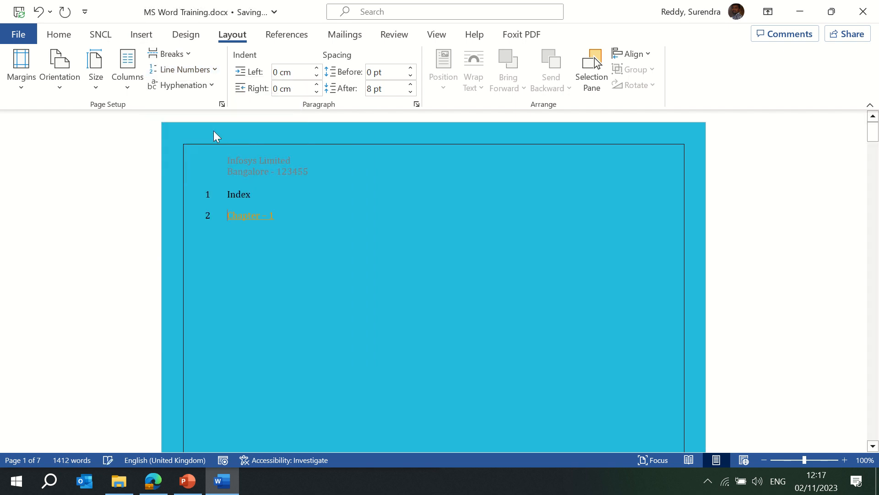
pyautogui.click(214, 70)
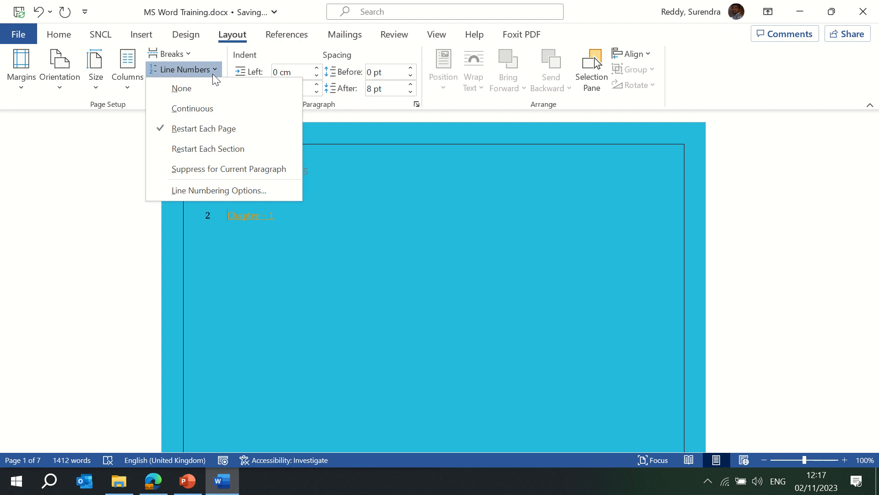
pyautogui.click(215, 150)
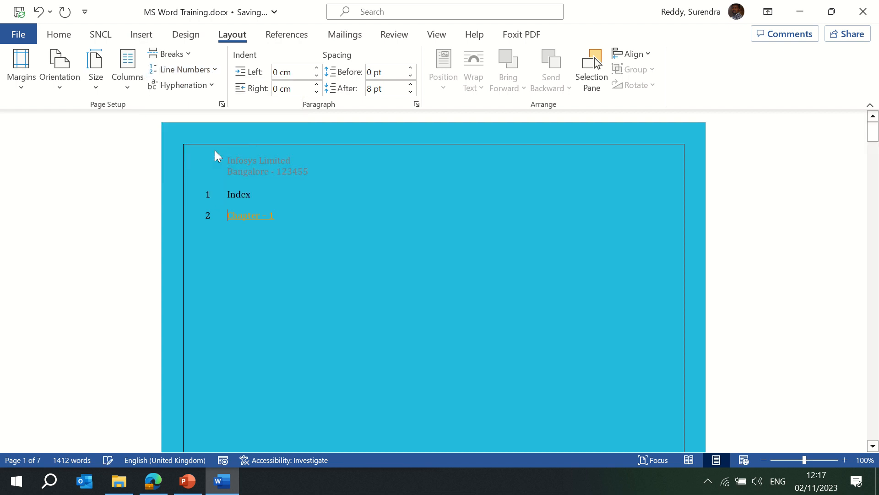
pyautogui.scroll(-3, 241, 209)
pyautogui.scroll(-10, 242, 210)
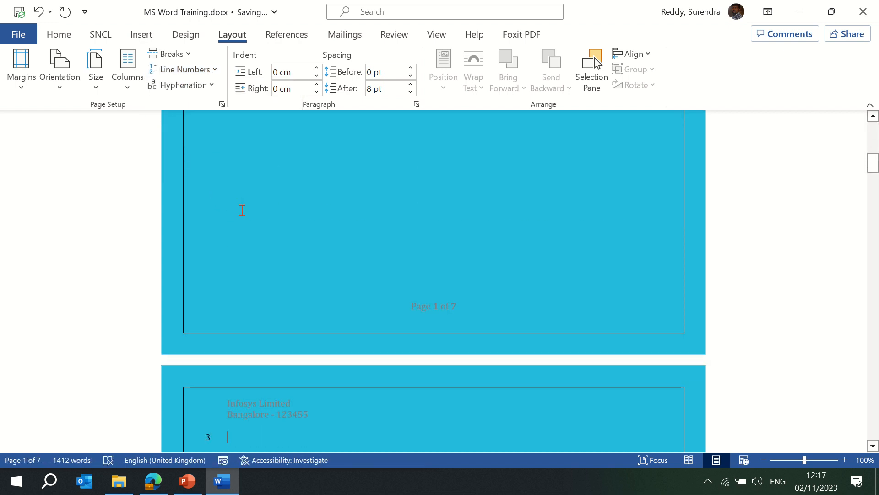
pyautogui.scroll(12, 242, 210)
pyautogui.scroll(3, 242, 210)
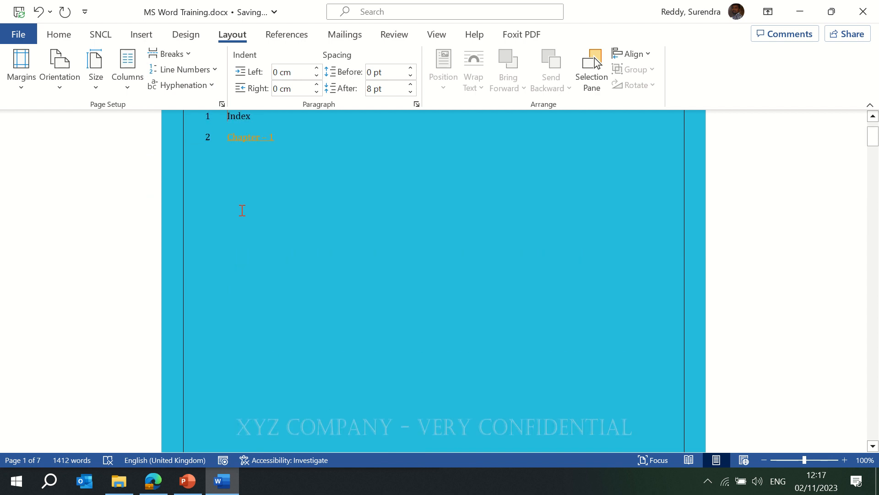
pyautogui.scroll(-12, 242, 209)
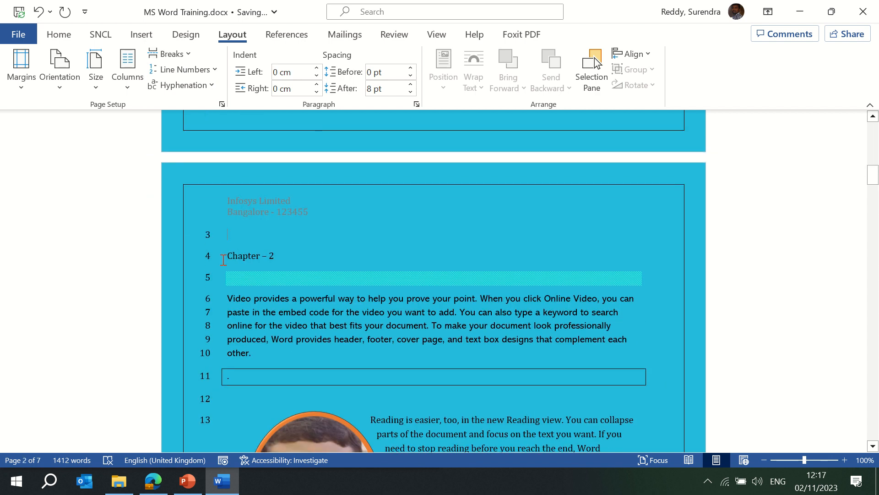
# - Suppress the line number on the empty line above Chapter – 2 and open Line Numbering Options
pyautogui.click(212, 70)
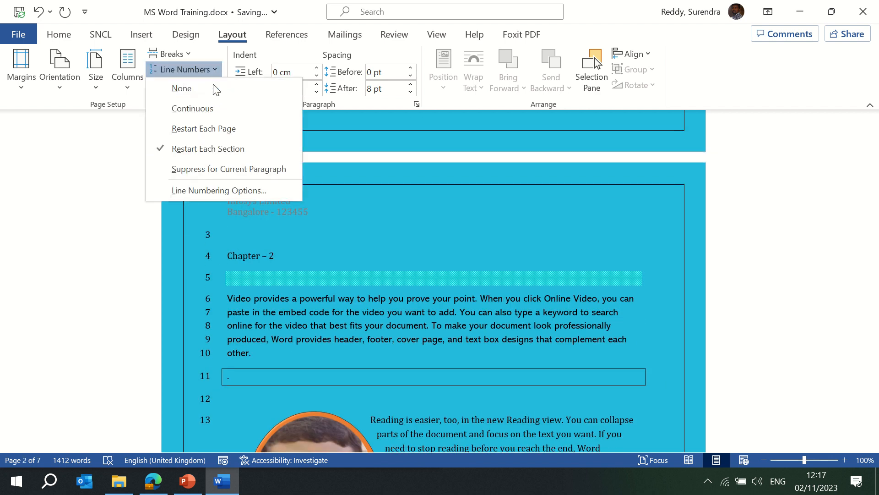
pyautogui.click(222, 169)
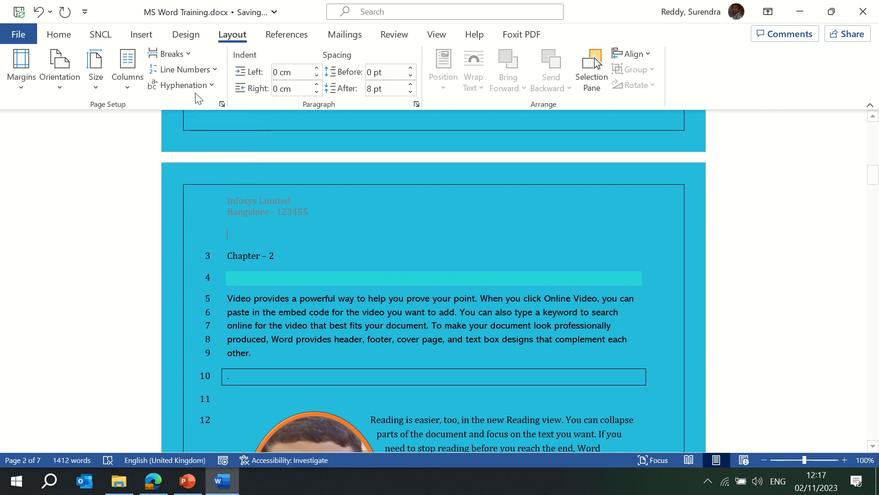
pyautogui.click(211, 86)
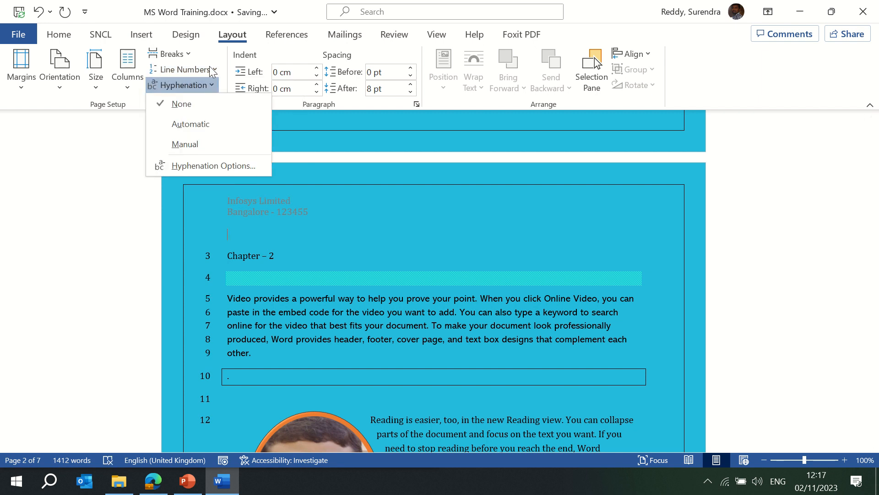
pyautogui.click(210, 68)
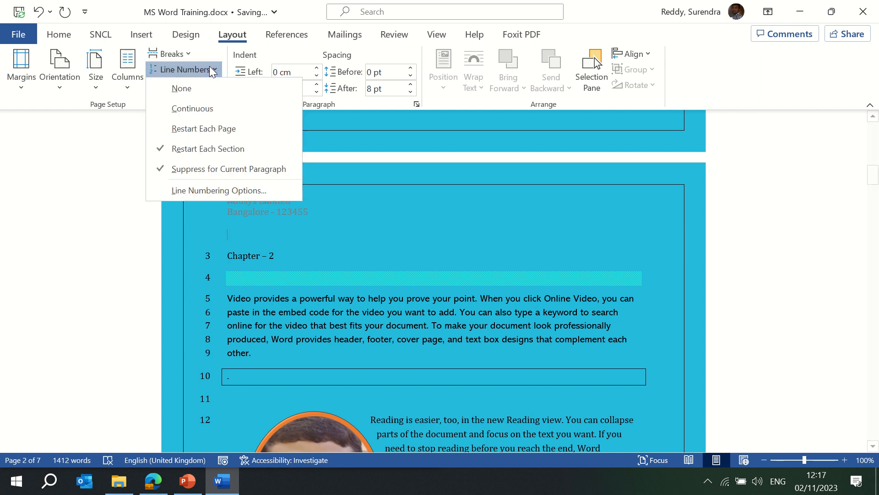
pyautogui.click(214, 192)
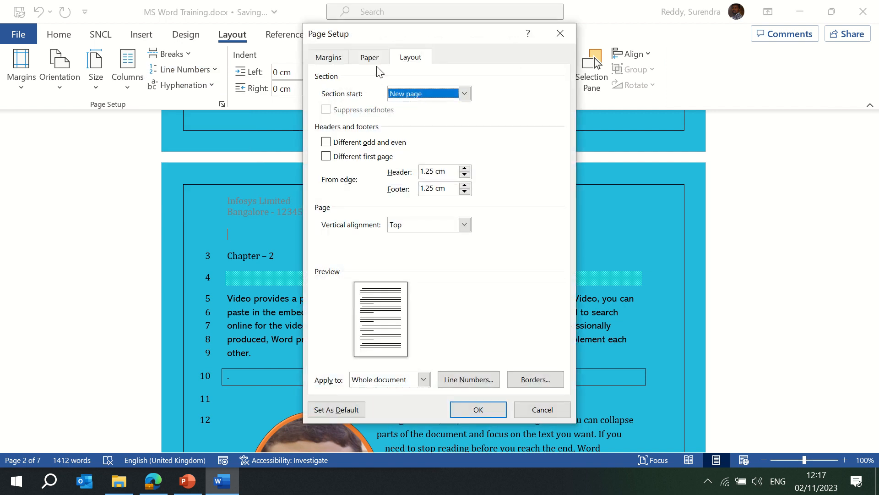
# - Set line numbers to start at 10 and run continuously, then confirm both dialogs
pyautogui.click(476, 380)
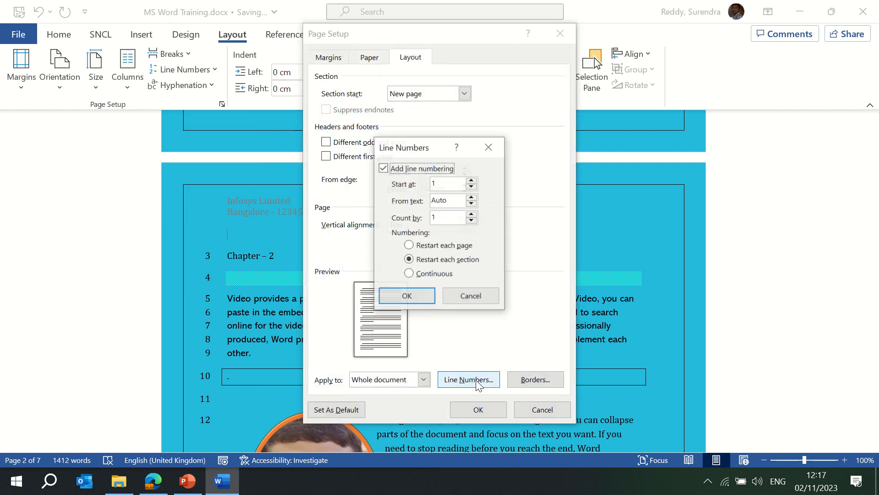
pyautogui.click(444, 187)
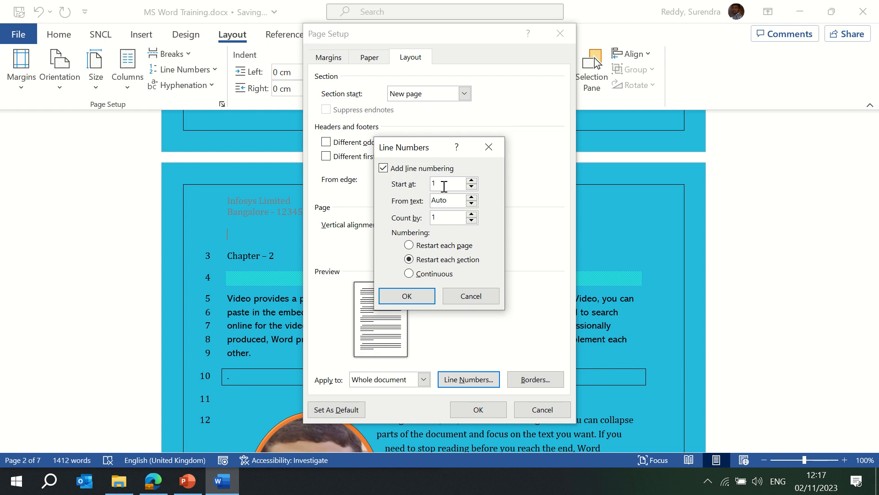
pyautogui.write('0')
pyautogui.press('Tab')
pyautogui.click(450, 220)
pyautogui.click(409, 246)
pyautogui.click(409, 274)
pyautogui.click(411, 296)
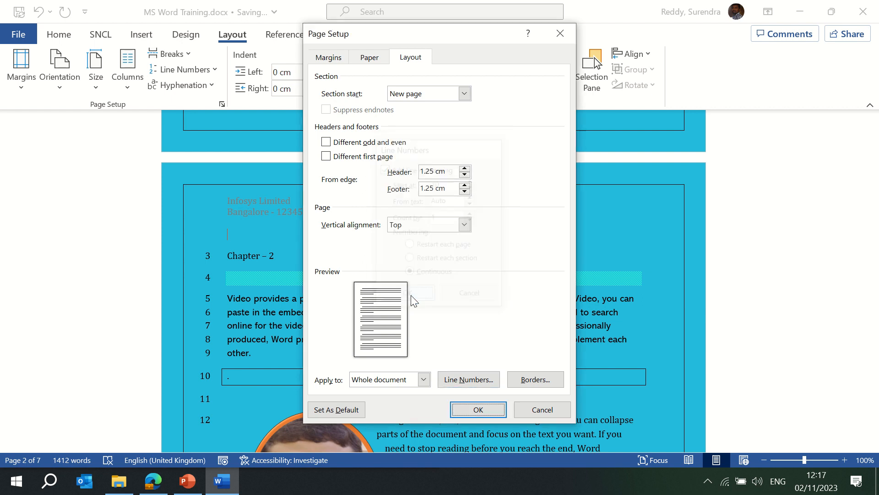
pyautogui.click(478, 409)
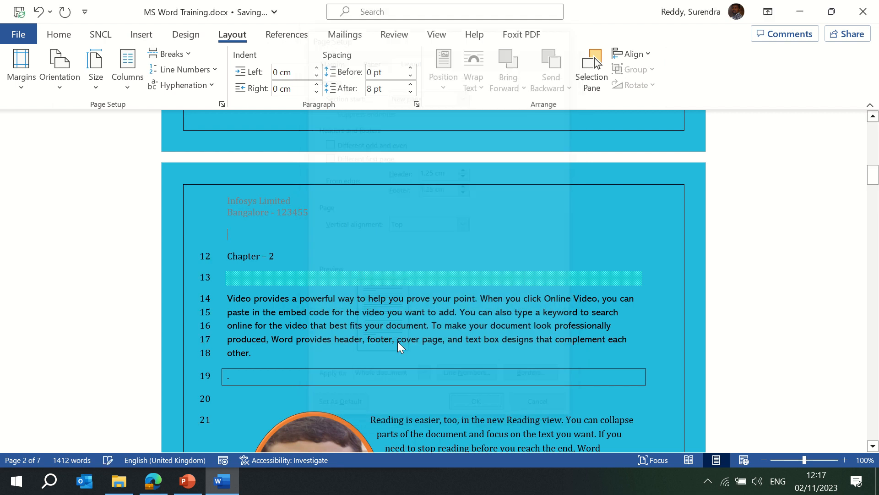
pyautogui.scroll(5, 344, 290)
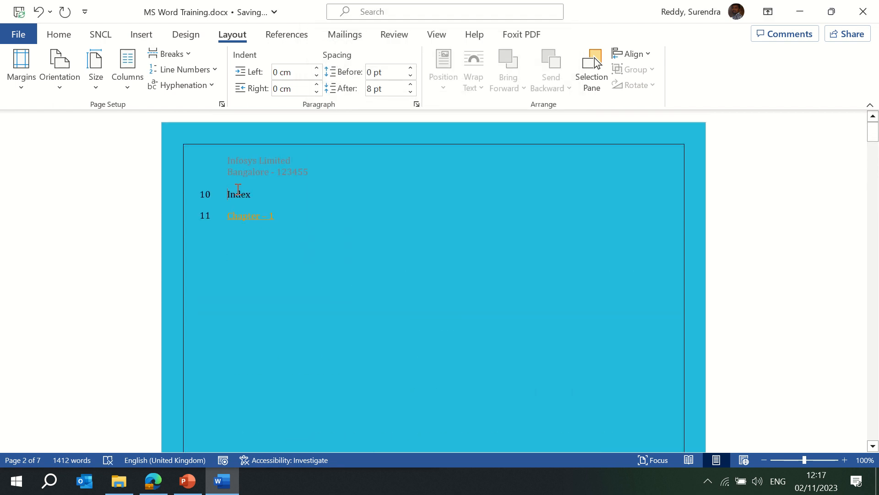
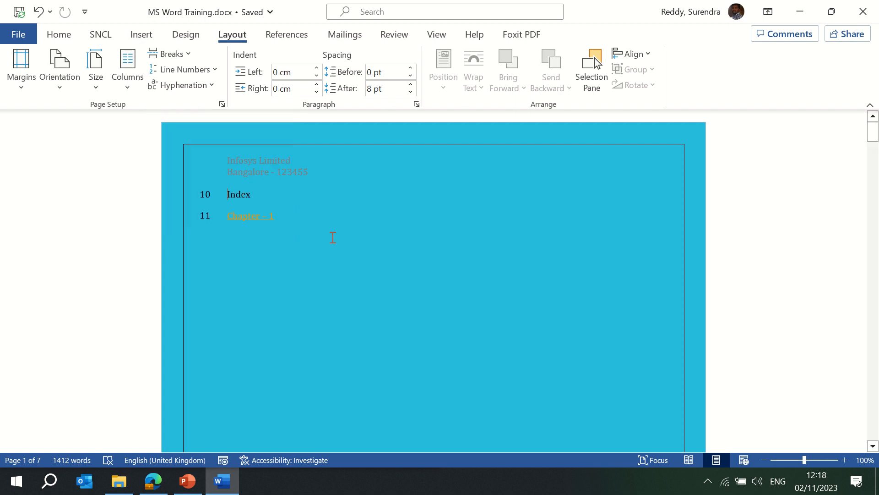
# - Scroll down to the page 2 paragraphs beside the circular photo
pyautogui.scroll(-12, 333, 237)
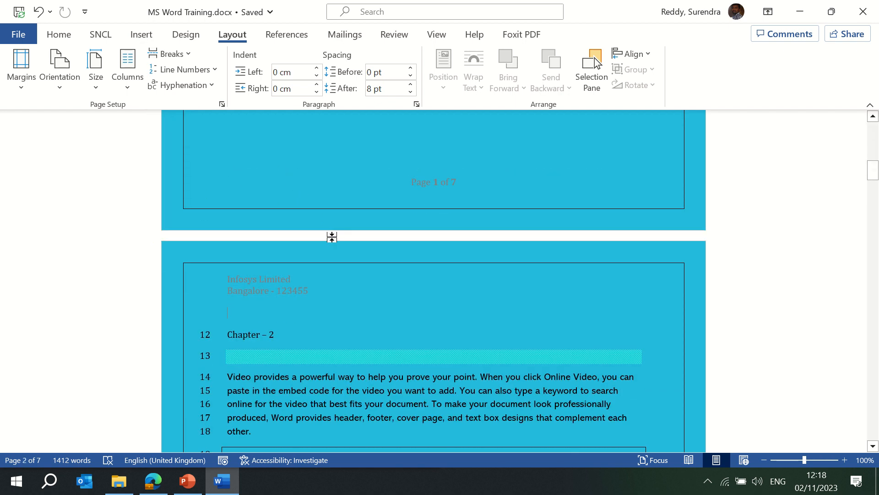
pyautogui.scroll(-6, 330, 237)
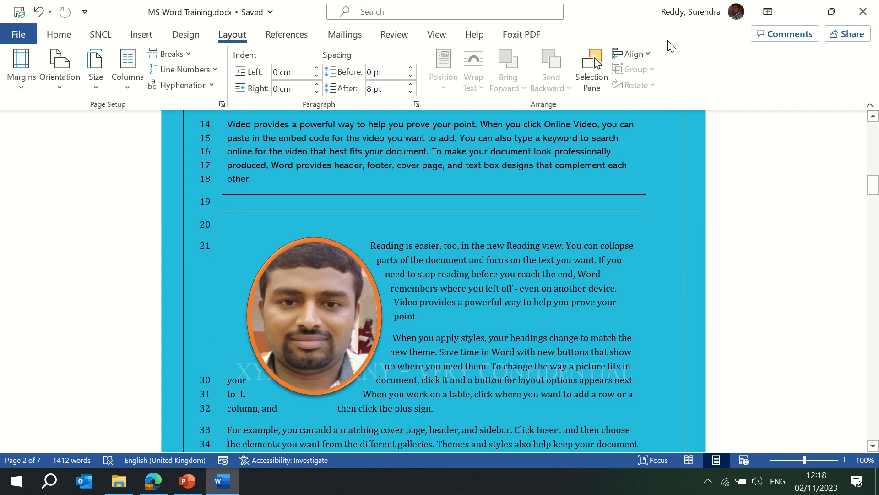
# - End line 16 with a hyphen after 'professionally'
pyautogui.click(588, 153)
pyautogui.write('jkfhsdkjfh ds')
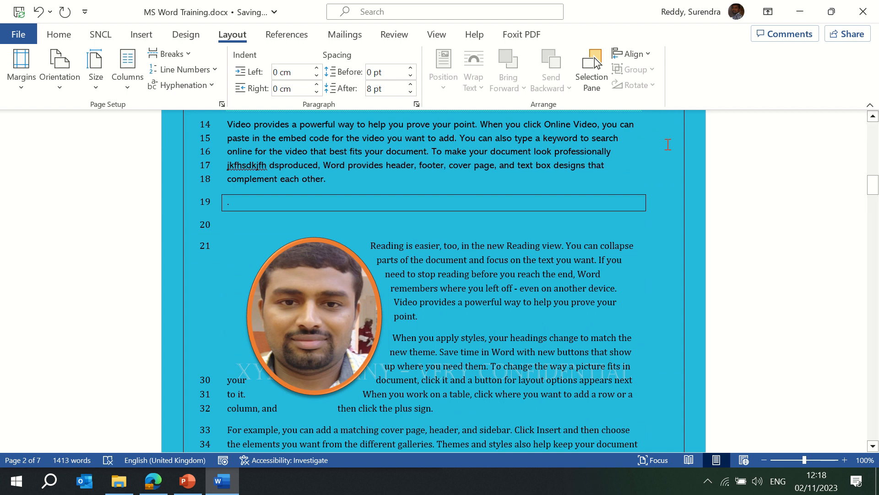
pyautogui.press('BackSpace')
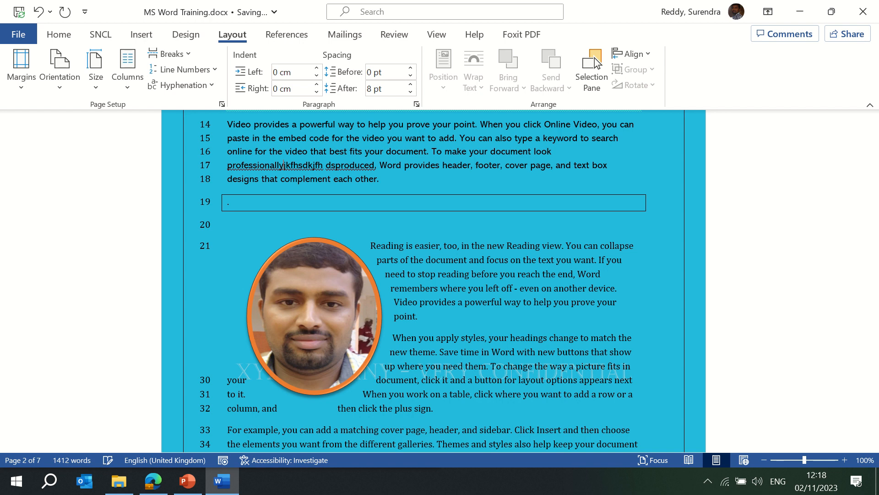
pyautogui.write('-')
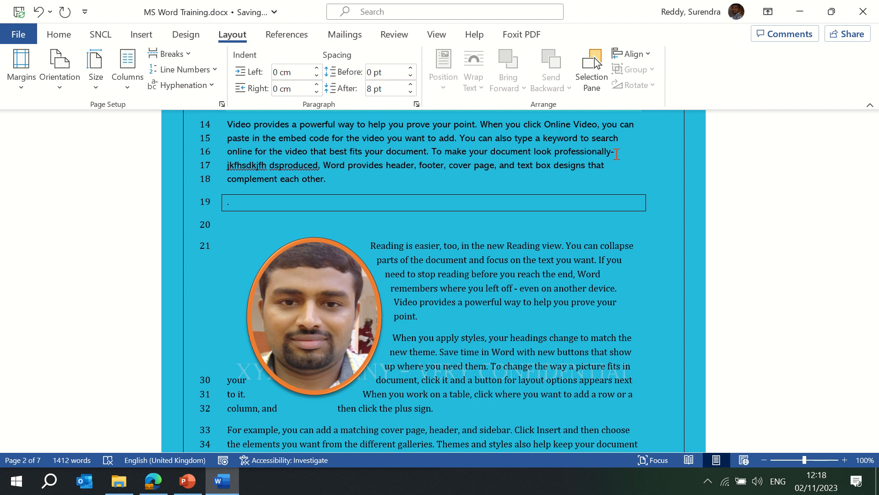
# - Review the Hyphenation Options and Manual hyphenation, then cancel, leaving hyphenation off
pyautogui.click(191, 84)
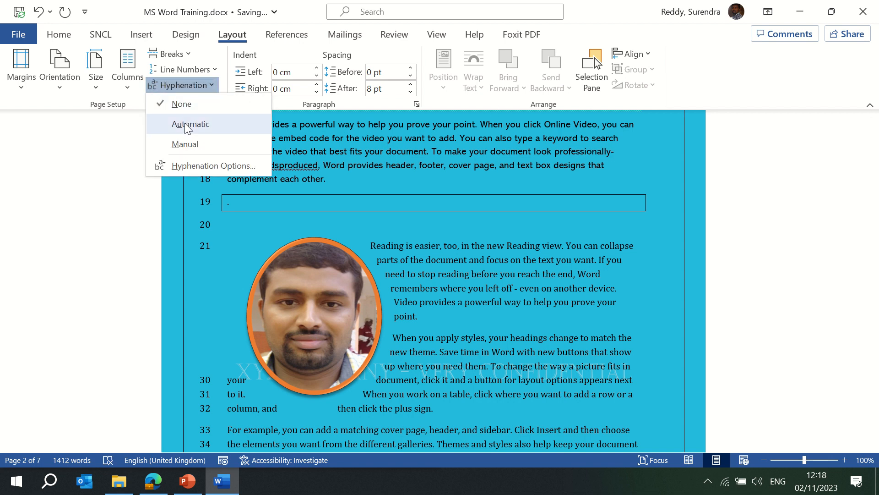
pyautogui.click(201, 168)
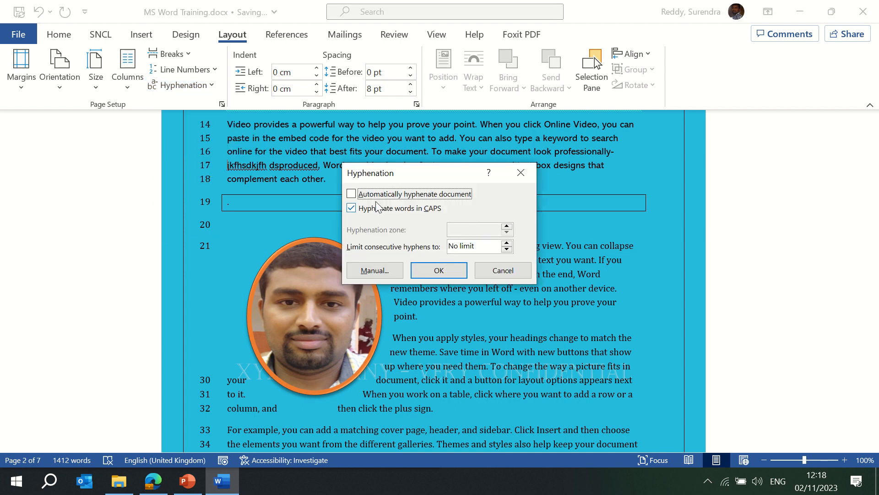
pyautogui.click(386, 267)
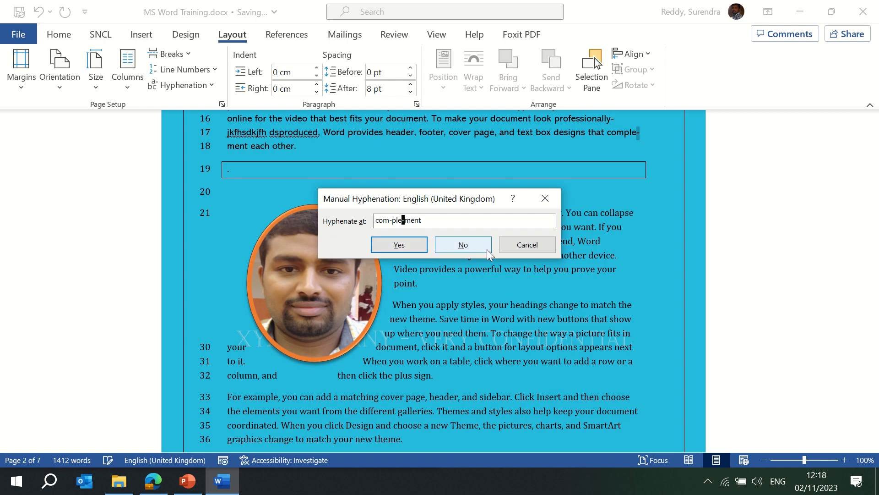
pyautogui.click(527, 245)
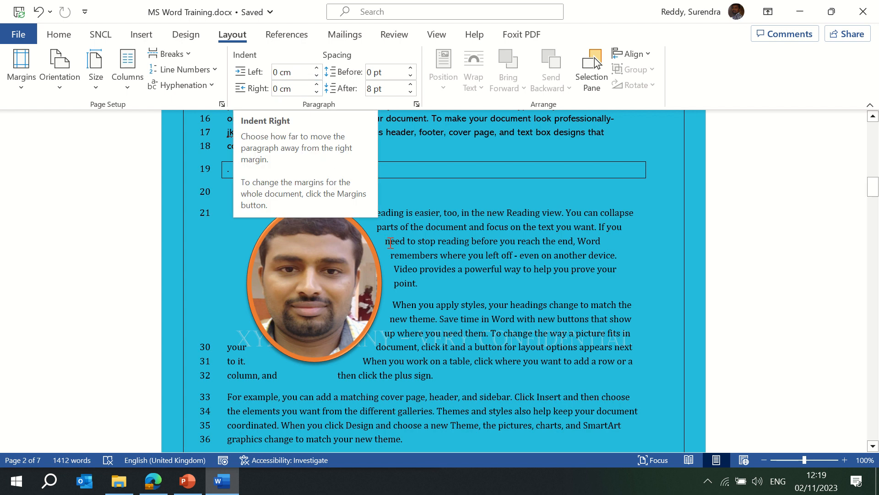
# - Undo back to 'professionally produced' and set the Video paragraph's left indent to 0.4 cm, right indent 0 cm
pyautogui.hotkey('ctrl', 'z')
pyautogui.hotkey('ctrl', 'z')
pyautogui.hotkey('ctrl', 'z')
pyautogui.hotkey('ctrl', 'z')
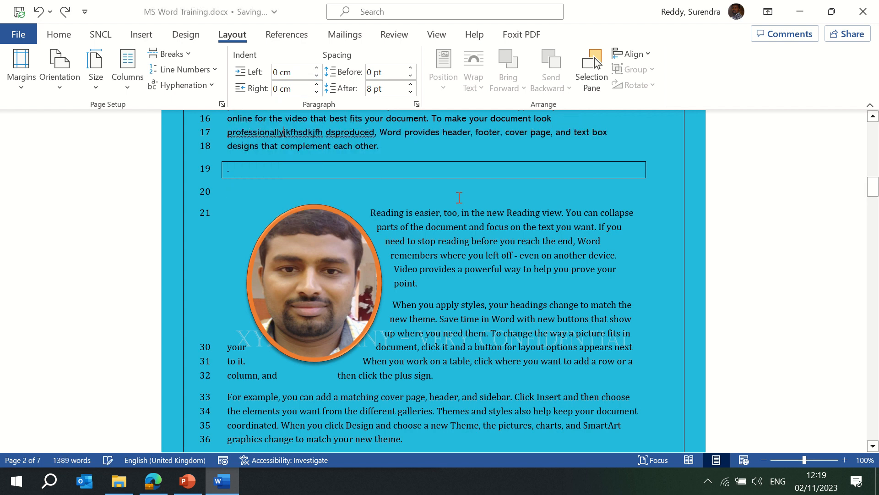
pyautogui.hotkey('ctrl', 'z')
pyautogui.hotkey('ctrl', 'z')
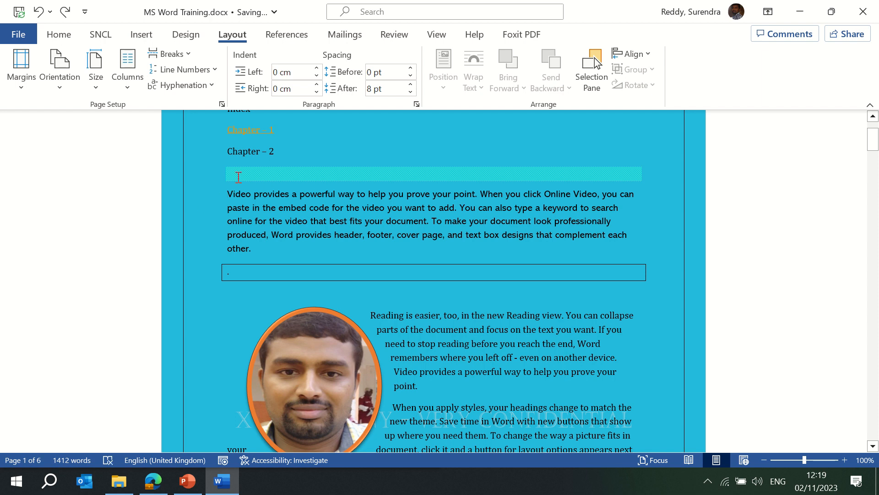
pyautogui.click(316, 68)
pyautogui.click(316, 69)
pyautogui.click(316, 68)
pyautogui.click(316, 68)
pyautogui.click(316, 68)
pyautogui.click(316, 68)
pyautogui.click(315, 68)
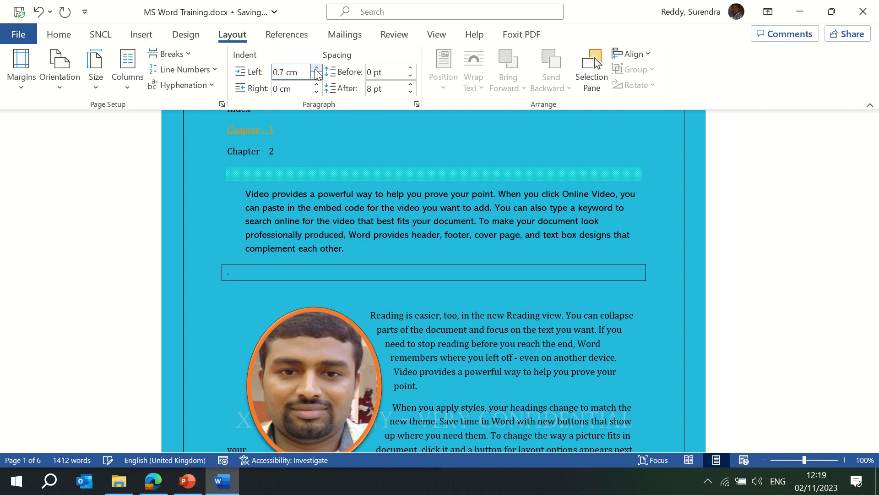
pyautogui.click(316, 68)
pyautogui.click(316, 69)
pyautogui.click(316, 68)
pyautogui.click(316, 68)
pyautogui.click(316, 75)
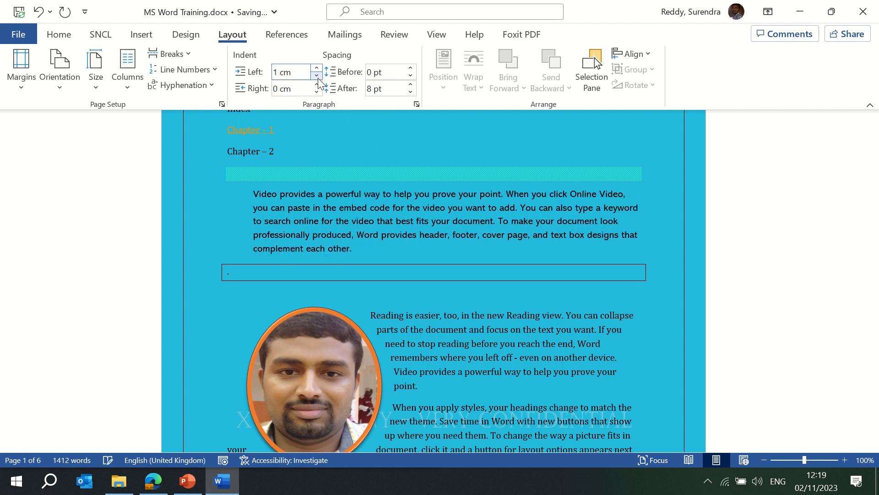
pyautogui.click(316, 91)
pyautogui.click(316, 91)
pyautogui.click(316, 91)
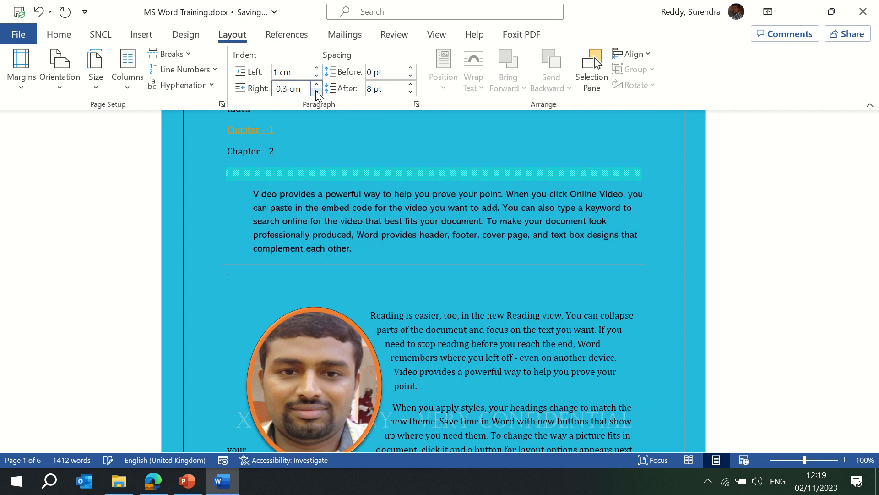
pyautogui.click(316, 91)
pyautogui.click(316, 92)
pyautogui.click(316, 91)
pyautogui.click(316, 85)
pyautogui.click(317, 85)
pyautogui.click(316, 85)
pyautogui.click(316, 85)
pyautogui.click(316, 85)
pyautogui.click(317, 85)
pyautogui.click(316, 75)
pyautogui.click(316, 74)
pyautogui.click(315, 75)
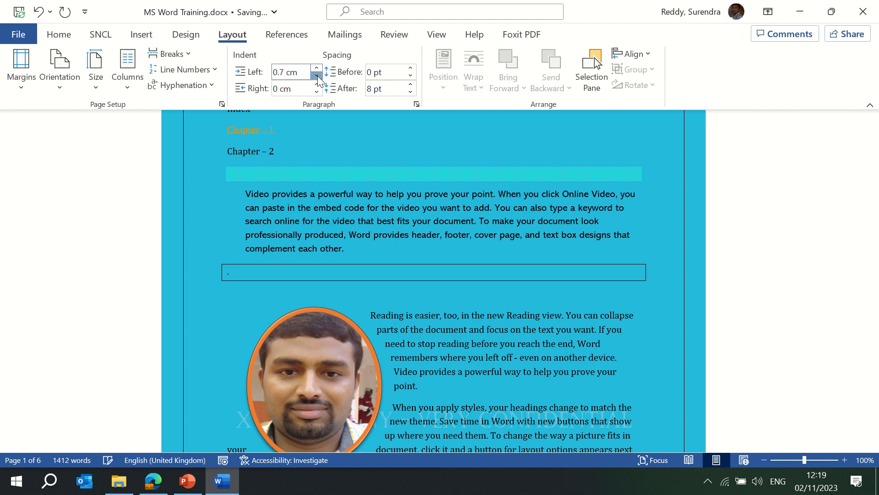
pyautogui.click(316, 74)
pyautogui.click(316, 74)
pyautogui.click(316, 75)
# - Give the Video paragraph 12 pt spacing before and 6 pt after
pyautogui.click(410, 68)
pyautogui.click(410, 68)
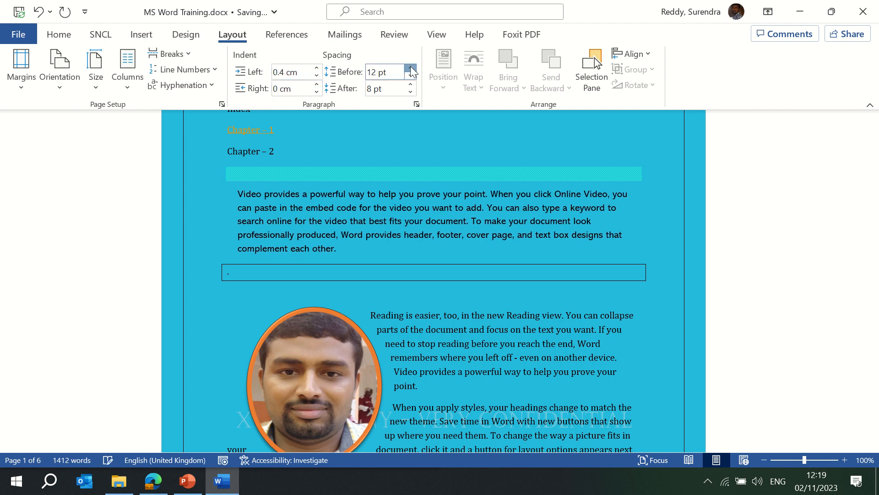
pyautogui.click(410, 69)
pyautogui.click(410, 68)
pyautogui.click(410, 69)
pyautogui.click(410, 68)
pyautogui.click(411, 76)
pyautogui.click(411, 76)
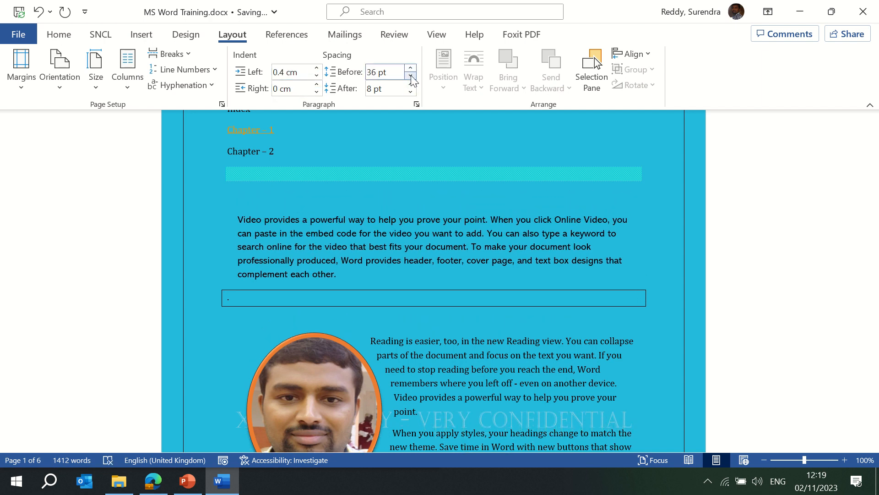
pyautogui.click(411, 76)
pyautogui.click(411, 76)
pyautogui.click(411, 84)
pyautogui.click(411, 84)
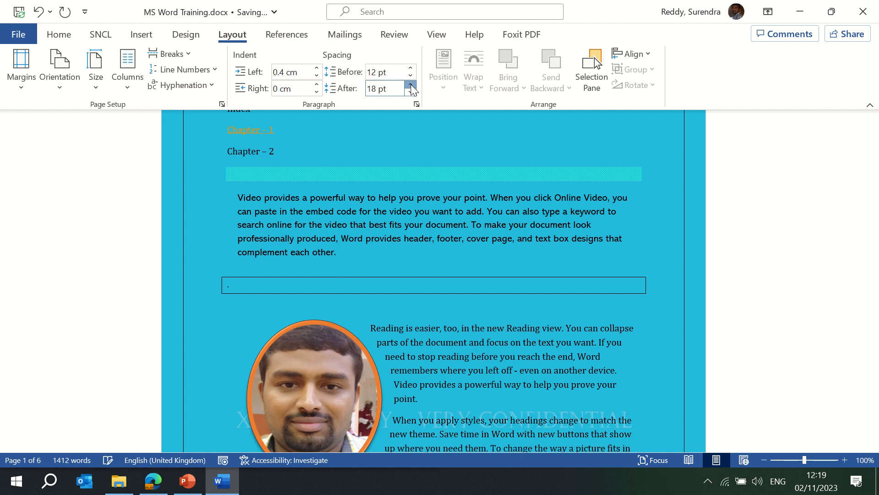
pyautogui.click(411, 85)
pyautogui.click(410, 85)
pyautogui.click(411, 85)
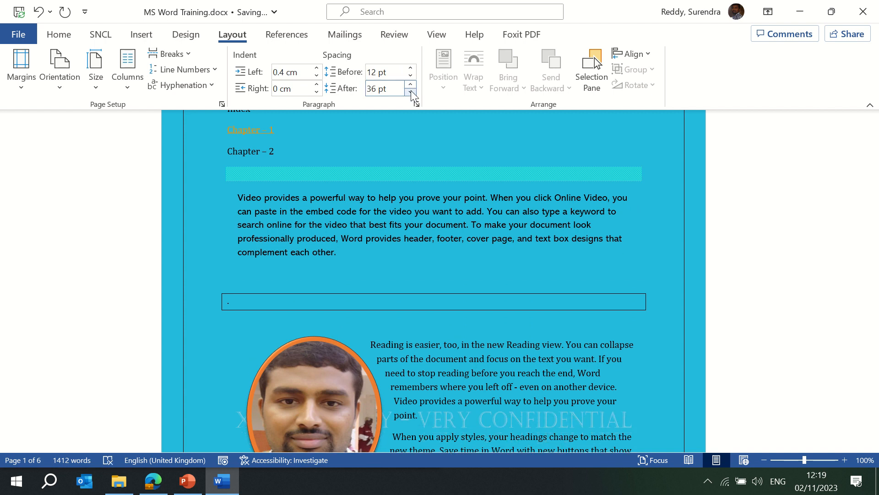
pyautogui.click(410, 89)
pyautogui.click(411, 90)
pyautogui.click(411, 90)
pyautogui.click(410, 90)
pyautogui.click(411, 90)
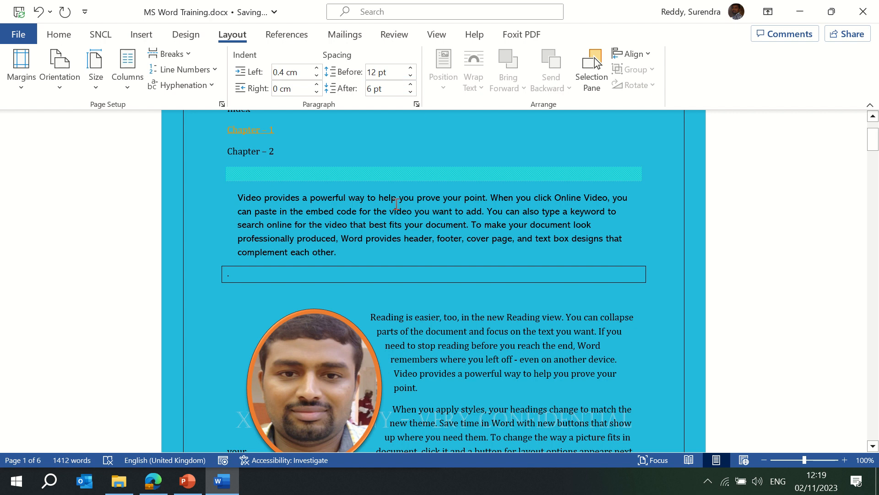
pyautogui.doubleClick(292, 198)
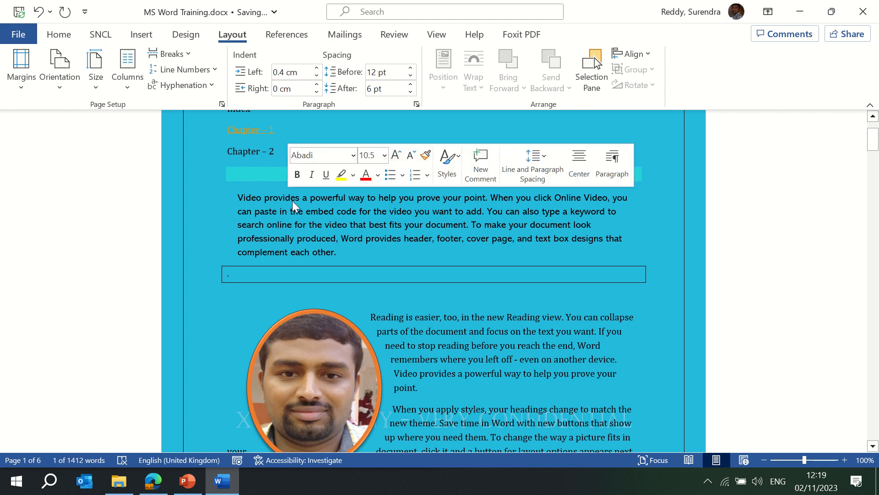
# - Apply the Office theme, Office colours, Office effects and the first style set
pyautogui.click(186, 34)
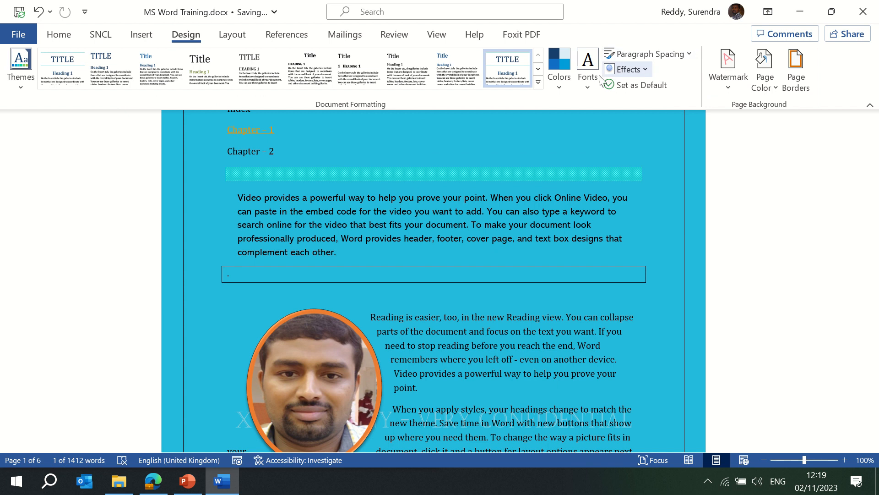
pyautogui.click(560, 86)
pyautogui.click(566, 125)
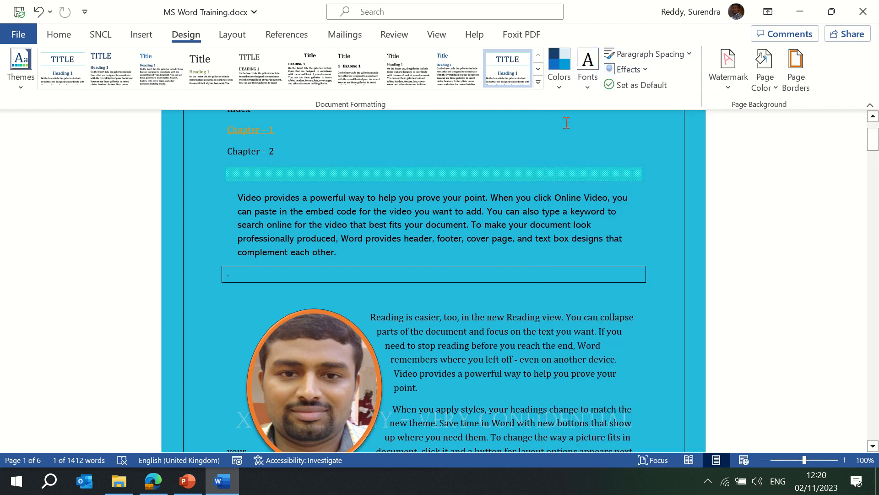
pyautogui.click(23, 86)
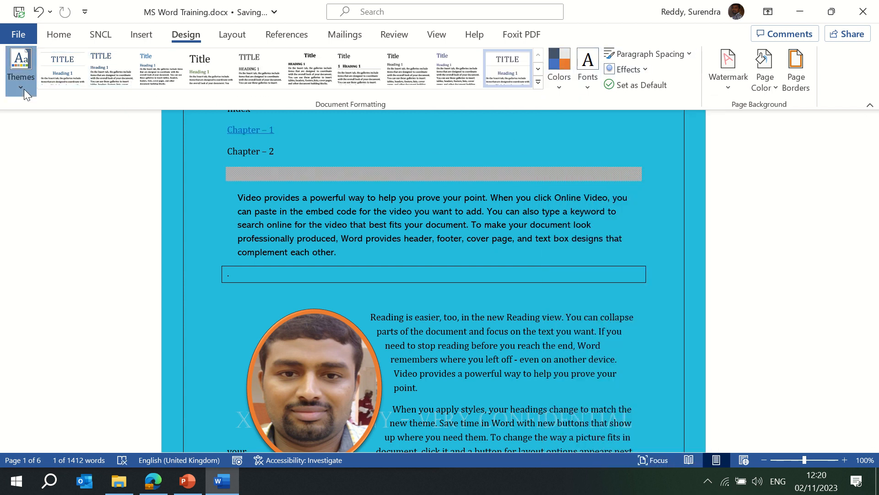
pyautogui.click(17, 151)
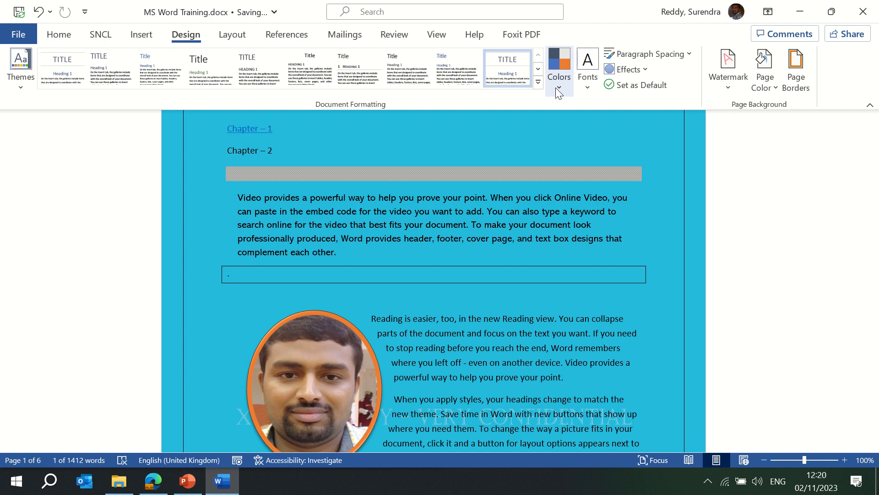
pyautogui.click(556, 87)
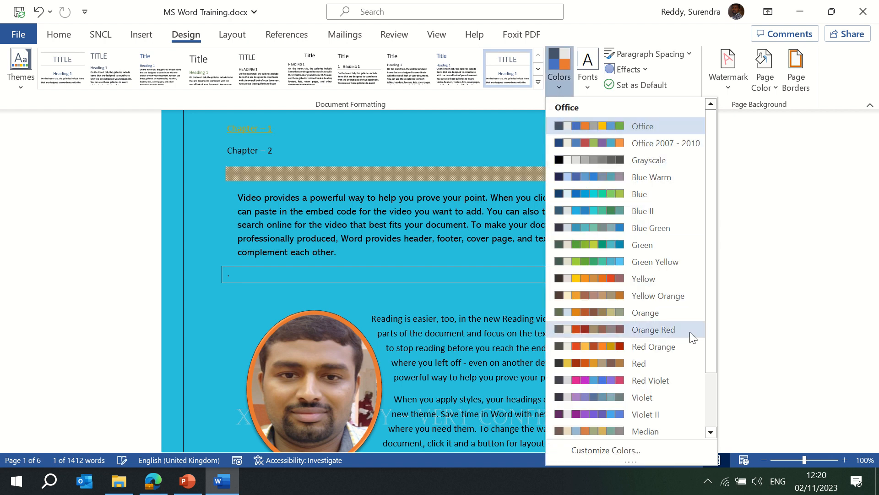
pyautogui.click(580, 125)
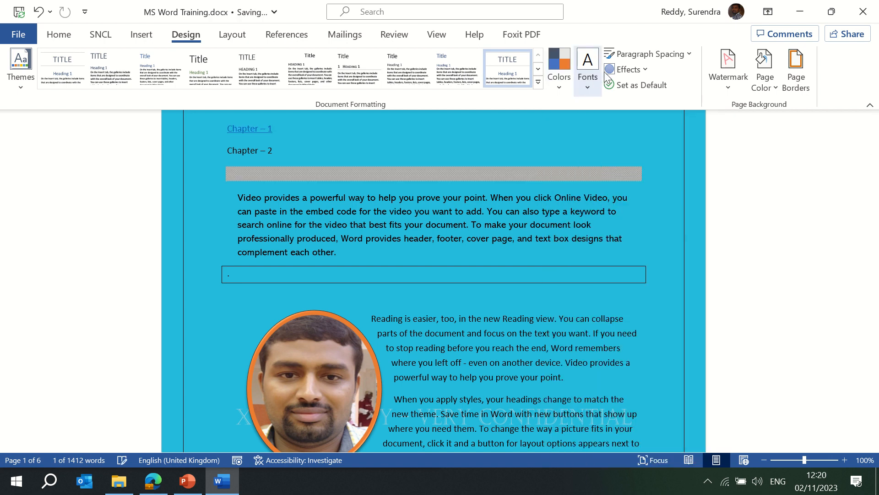
pyautogui.click(643, 70)
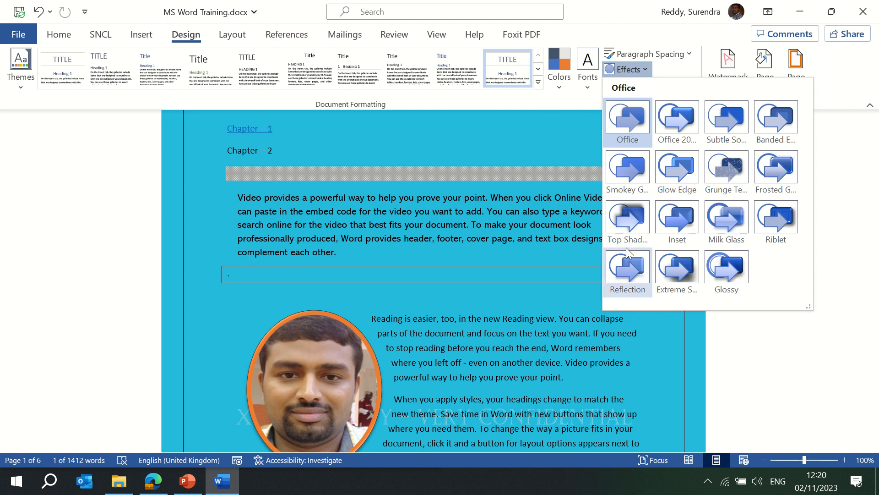
pyautogui.click(633, 126)
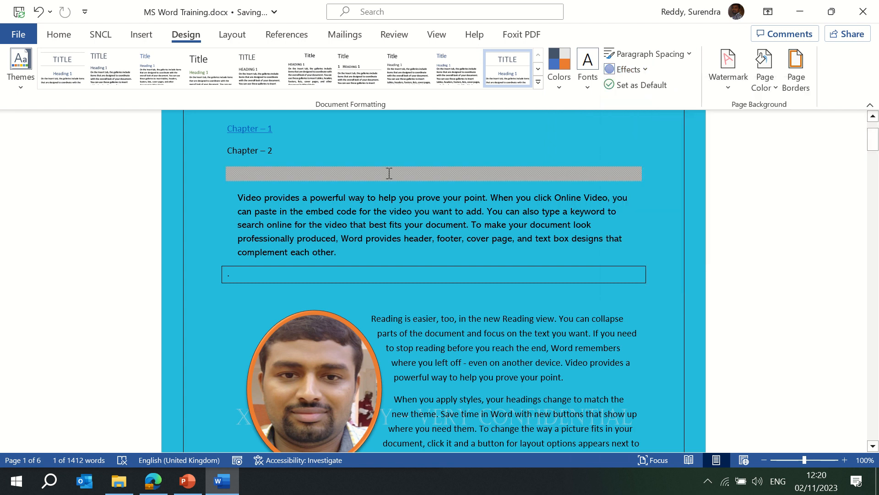
pyautogui.click(19, 86)
pyautogui.click(73, 61)
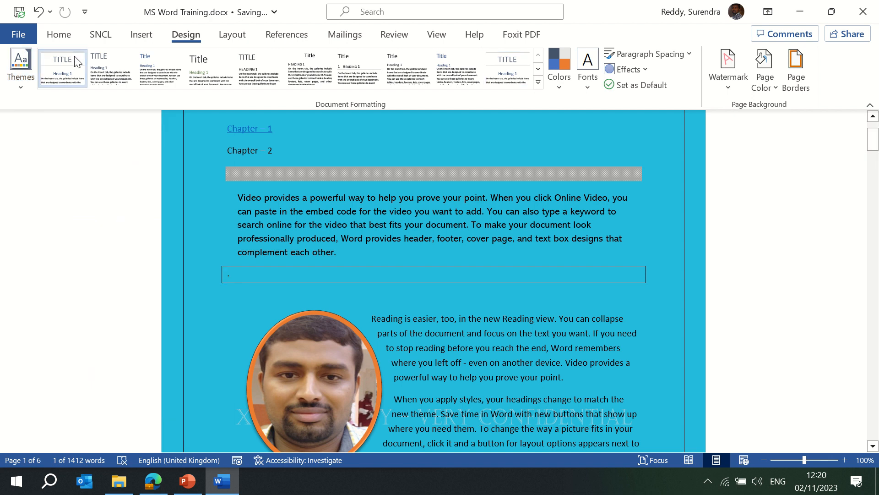
# - Browse the Colors, Paragraph Spacing, Fonts and Effects choices, then choose Set as Default
pyautogui.click(558, 88)
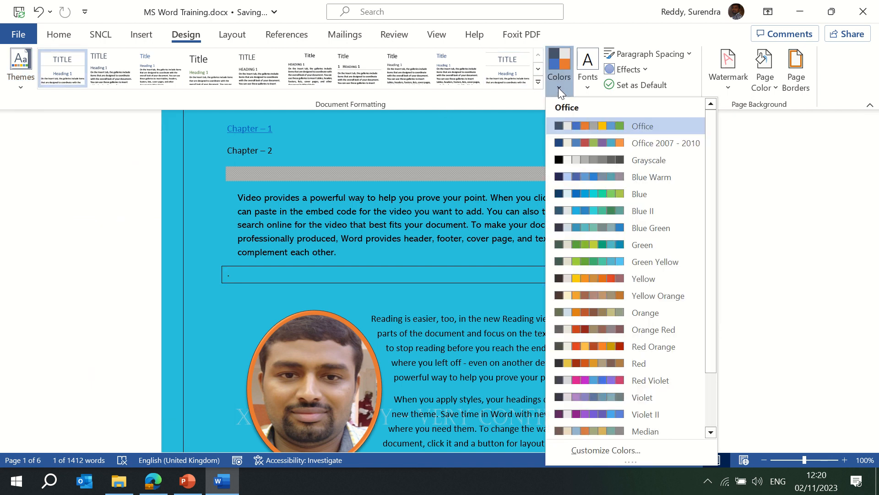
pyautogui.moveTo(711, 235); pyautogui.dragTo(718, 112)
pyautogui.click(672, 56)
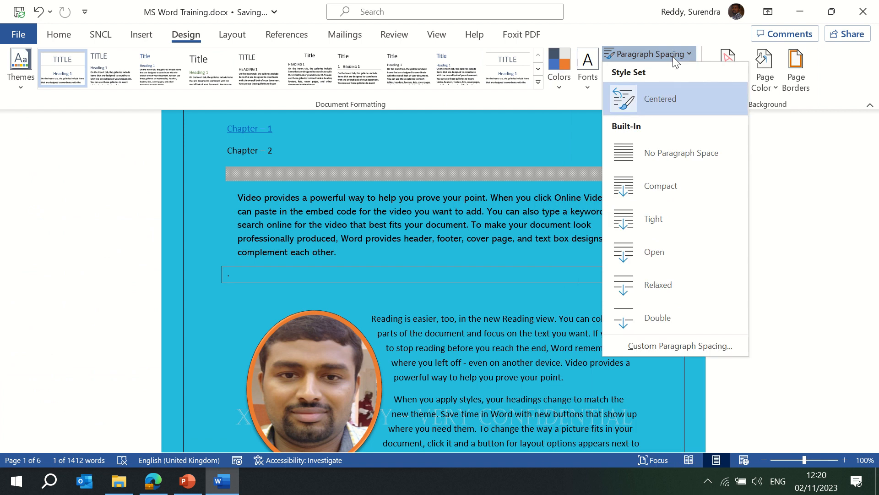
pyautogui.click(590, 90)
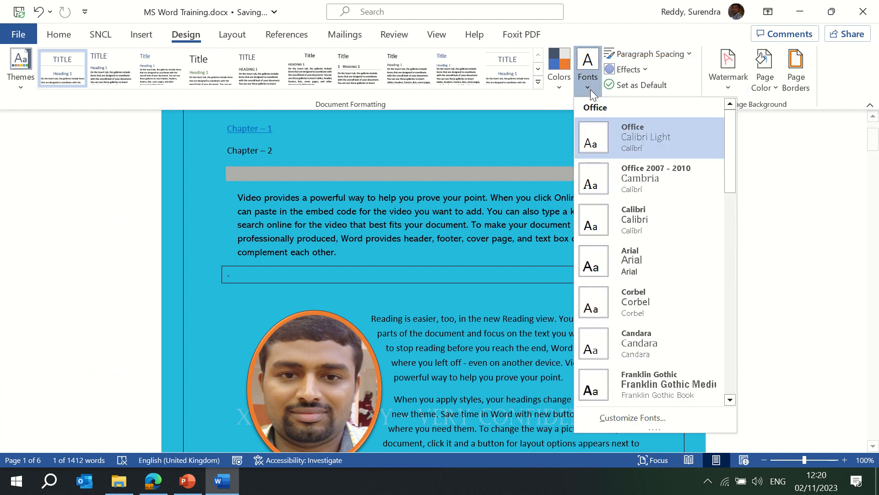
pyautogui.click(477, 174)
pyautogui.click(143, 39)
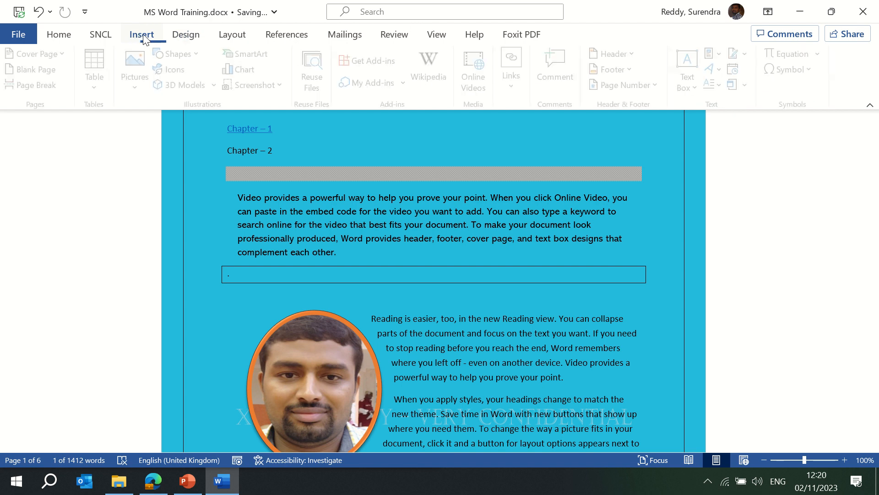
pyautogui.click(185, 35)
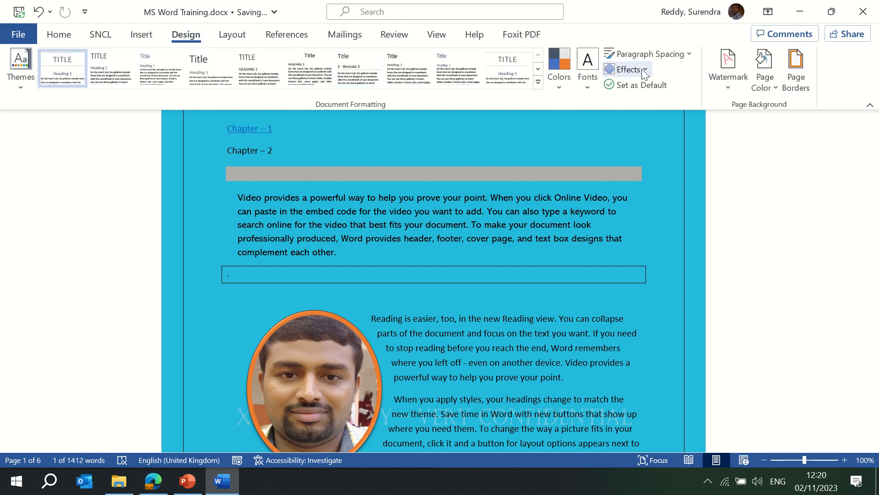
pyautogui.click(641, 68)
pyautogui.click(642, 69)
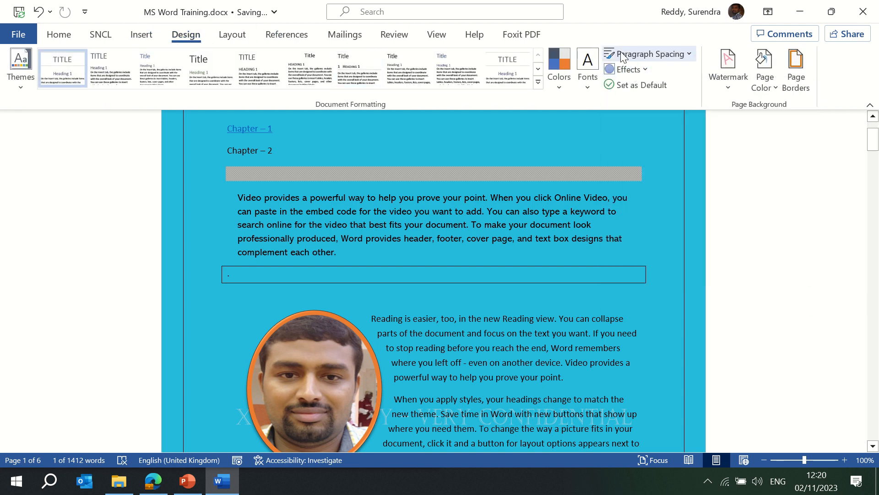
pyautogui.click(625, 84)
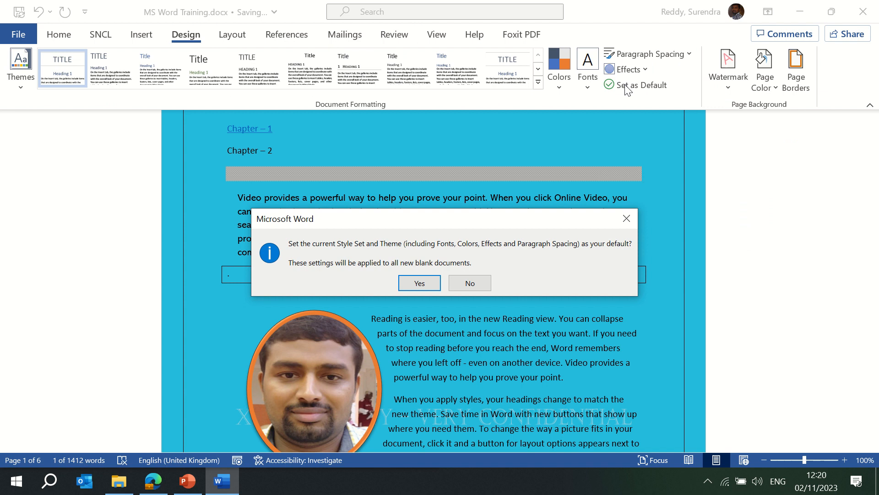
# - Confirm the new default, then apply the third style set while keeping the Office colours
pyautogui.click(409, 284)
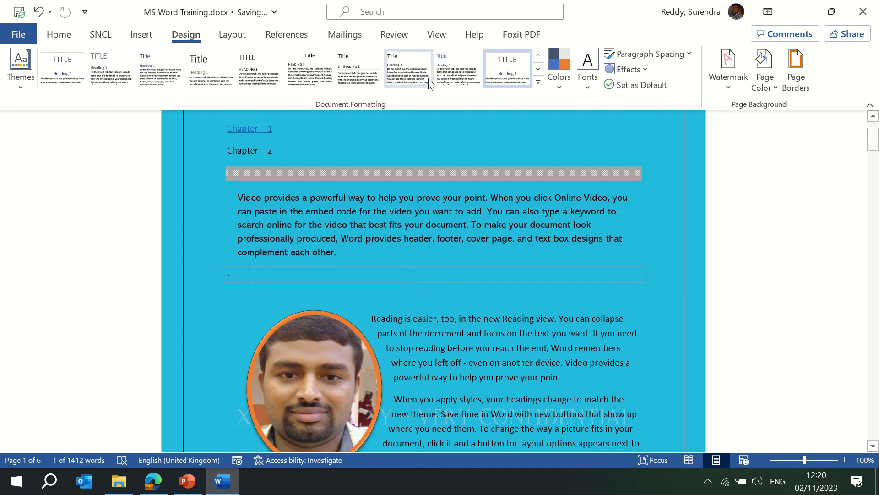
pyautogui.click(147, 71)
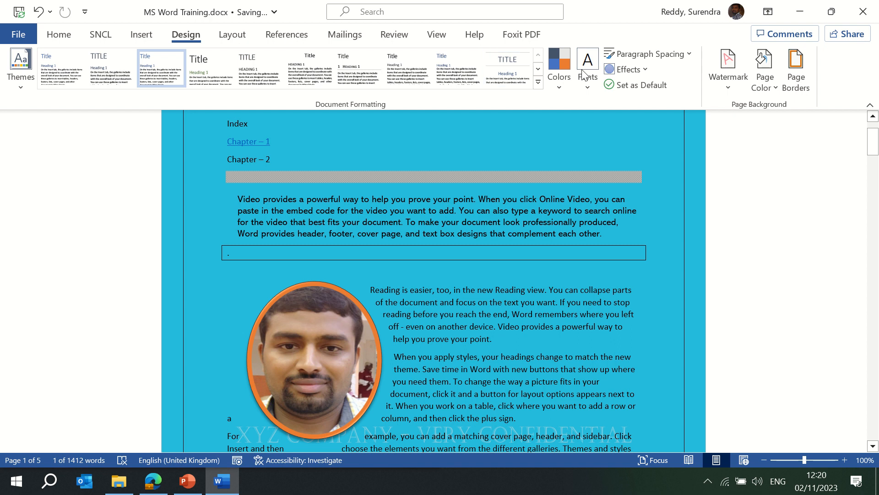
pyautogui.click(555, 86)
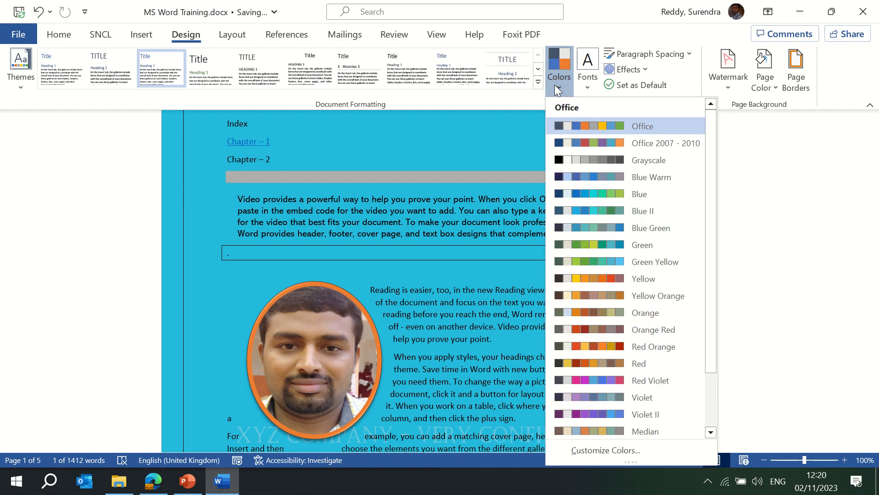
pyautogui.click(608, 125)
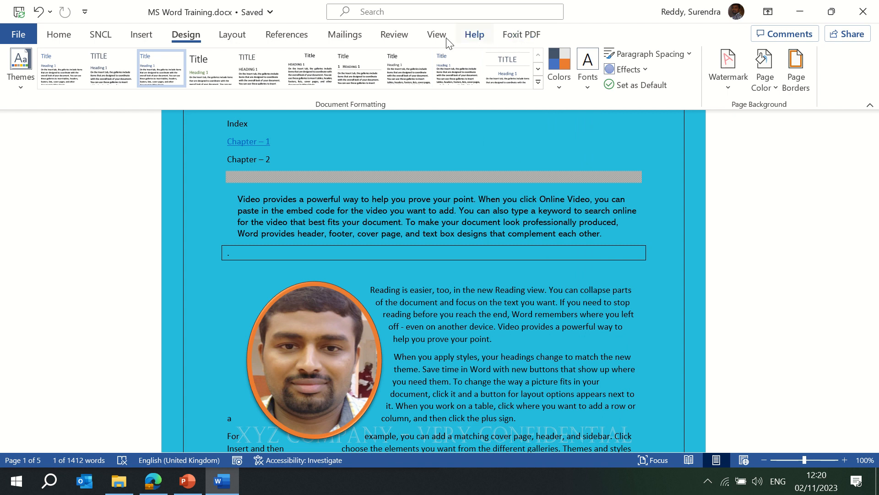
# - On the References tab, select from the Index line down to the document's end
pyautogui.click(232, 37)
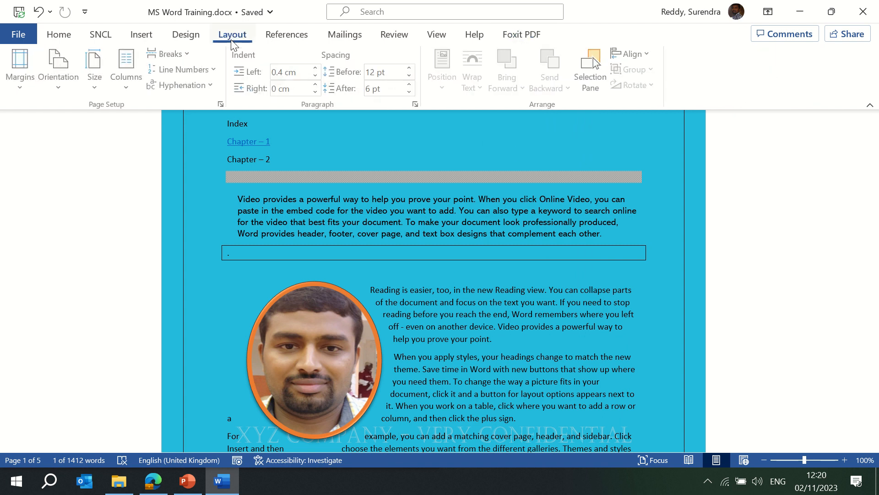
pyautogui.click(287, 36)
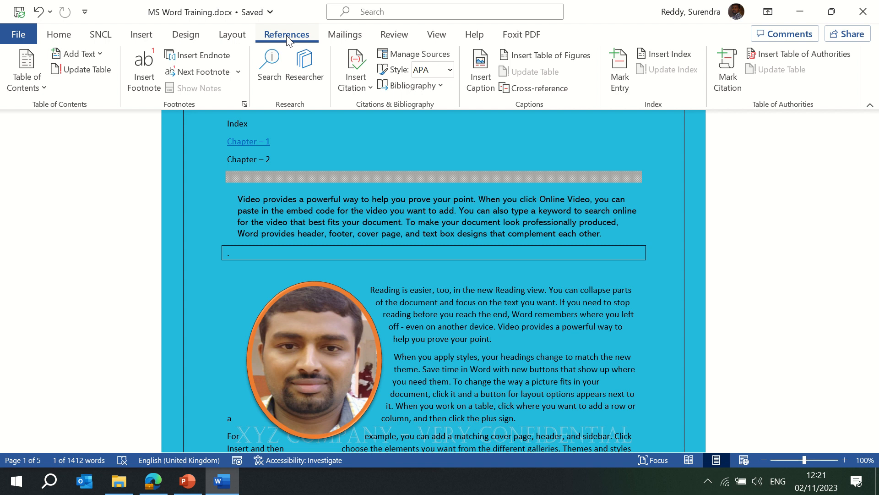
pyautogui.hotkey('ctrl', 'Home')
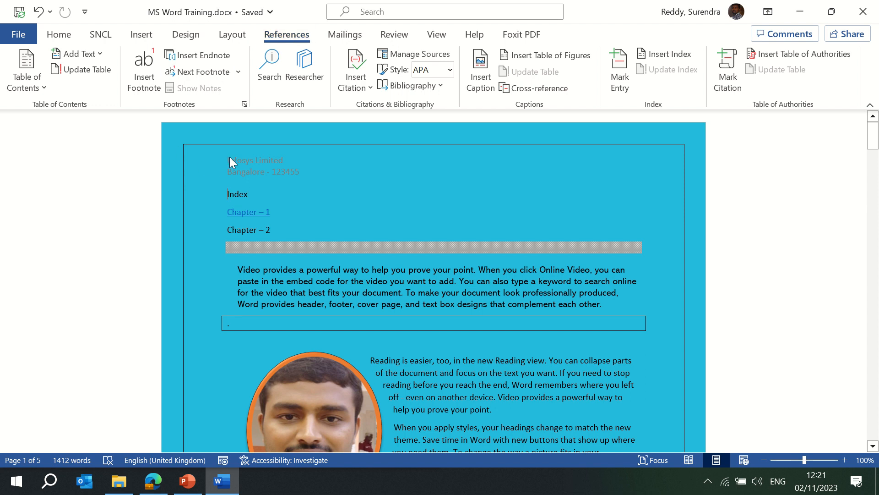
pyautogui.hotkey('shift', 'Down')
pyautogui.hotkey('shift', 'pagedown')
pyautogui.hotkey('shift', 'pagedown')
pyautogui.hotkey('shift', 'pagedown')
pyautogui.hotkey('ctrl', 'c')
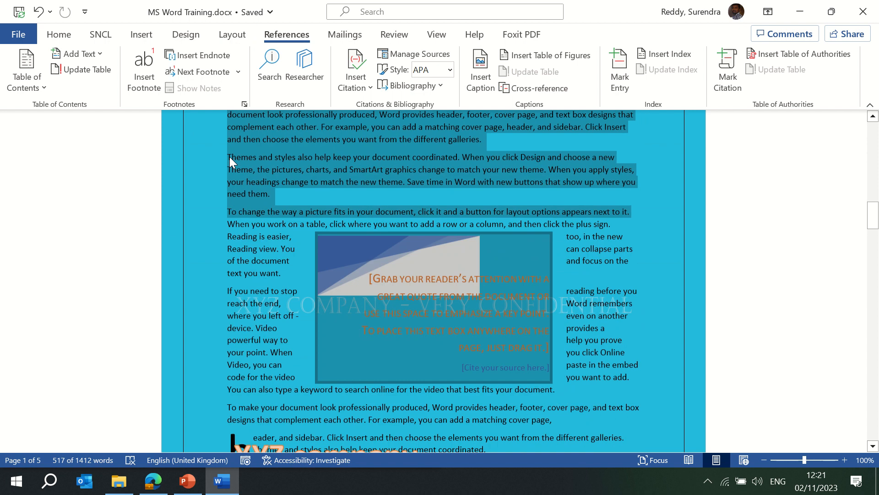
pyautogui.hotkey('shift', 'pagedown')
pyautogui.hotkey('shift', 'pagedown')
pyautogui.hotkey('shift', 'pagedown')
pyautogui.hotkey('shift', 'pagedown')
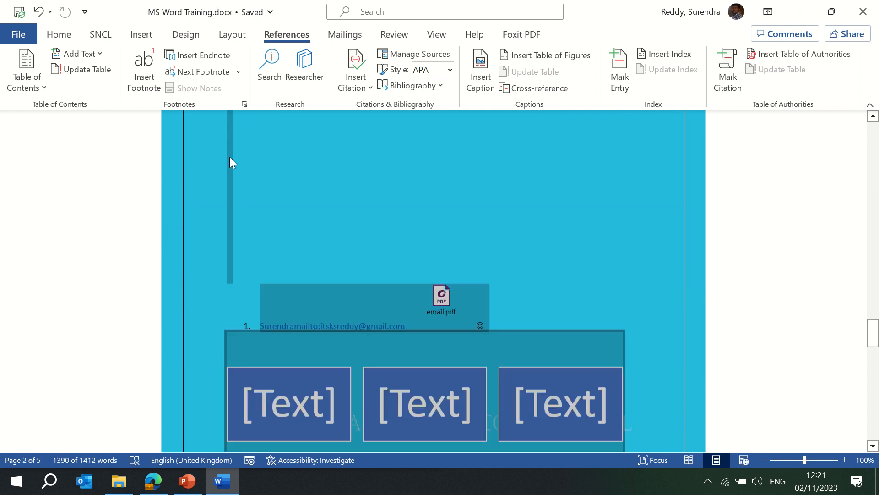
pyautogui.hotkey('shift', 'pagedown')
pyautogui.hotkey('shift', 'pagedown')
pyautogui.hotkey('shift', 'pagedown')
pyautogui.hotkey('shift', 'pagedown')
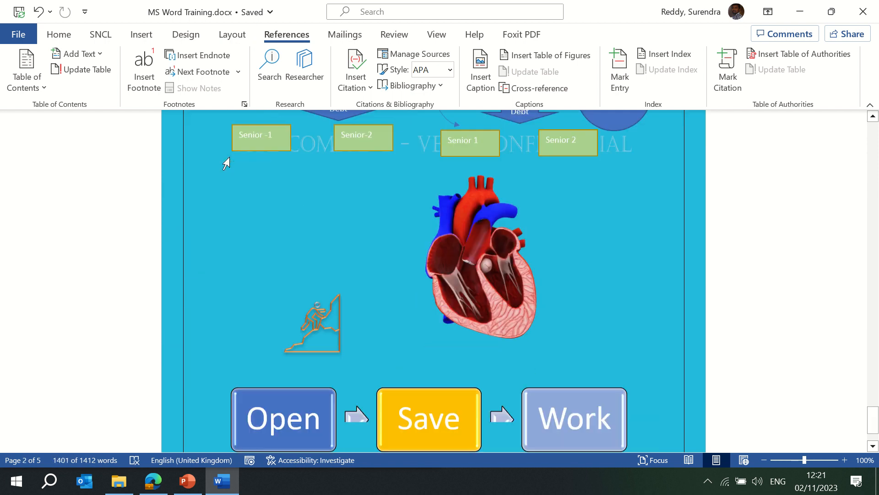
pyautogui.hotkey('shift', 'pagedown')
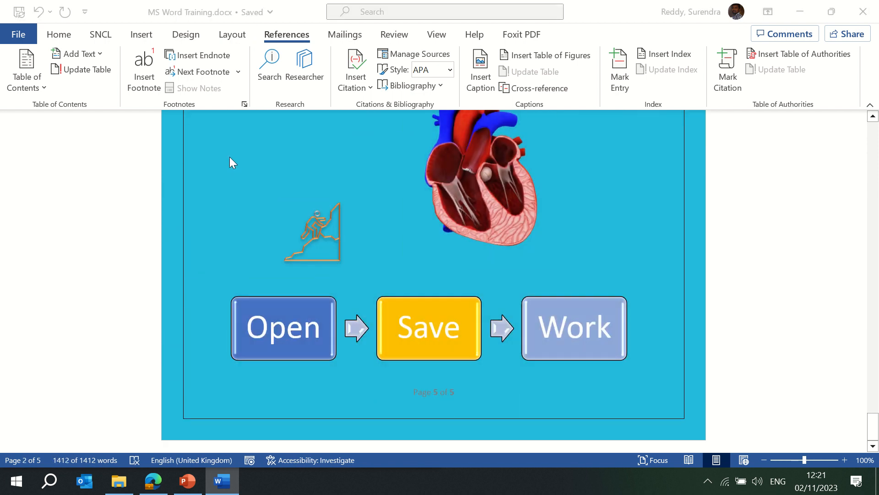
# - Paste the copied content into a new blank document and insert Automatic Table 1 contents
pyautogui.hotkey('ctrl', 'n')
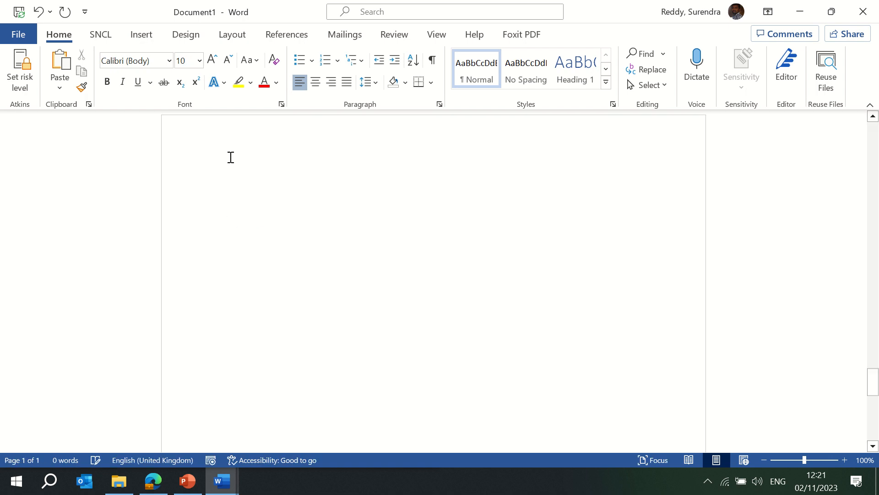
pyautogui.hotkey('ctrl', 'v')
pyautogui.hotkey('ctrl', 'Home')
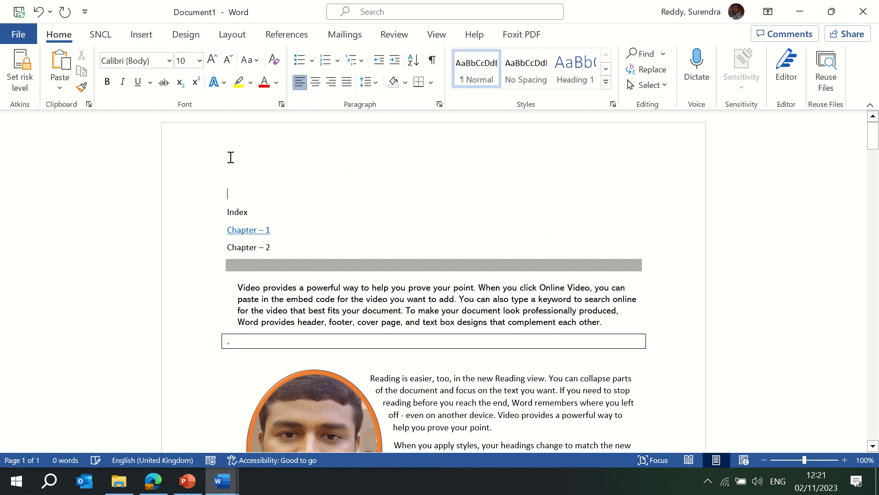
pyautogui.click(286, 34)
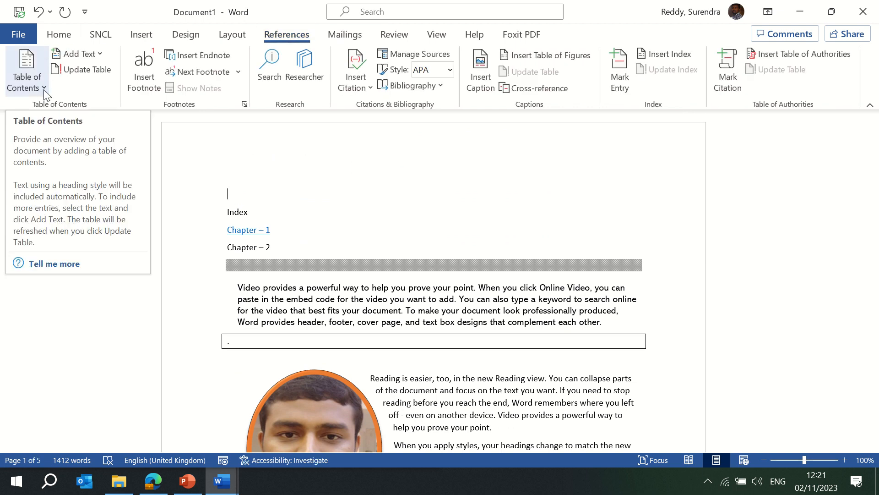
pyautogui.click(23, 72)
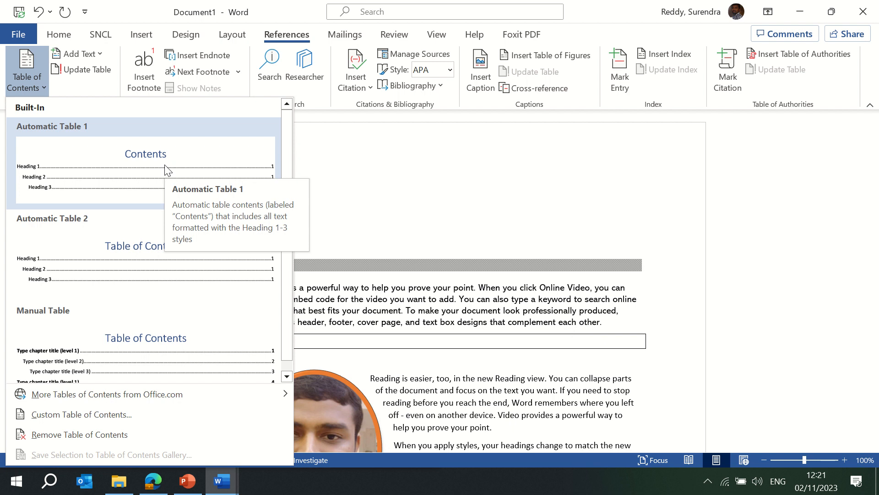
pyautogui.click(166, 171)
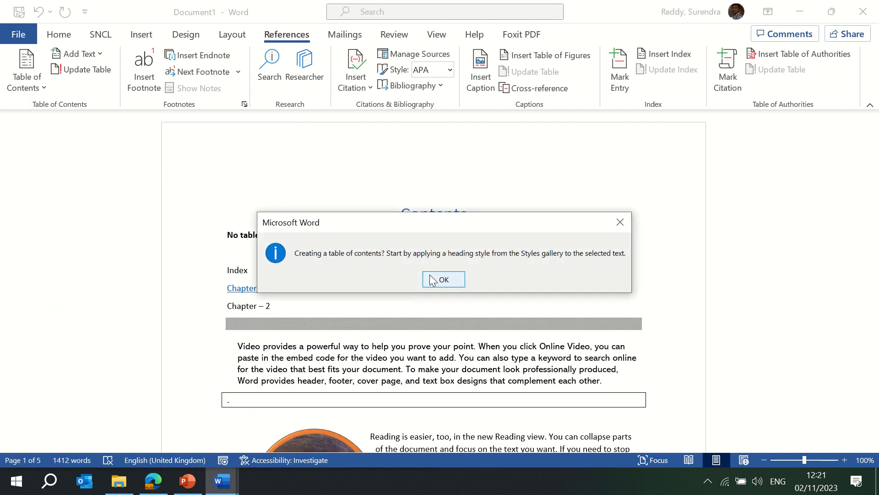
# - Dismiss the no-headings message and type 'Chapter ----------1' below the contents table
pyautogui.click(442, 276)
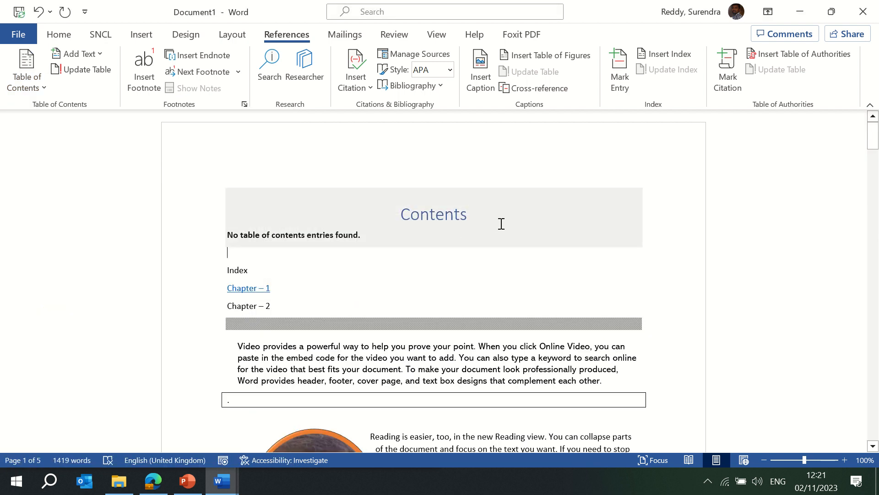
pyautogui.click(298, 250)
pyautogui.write('Ch')
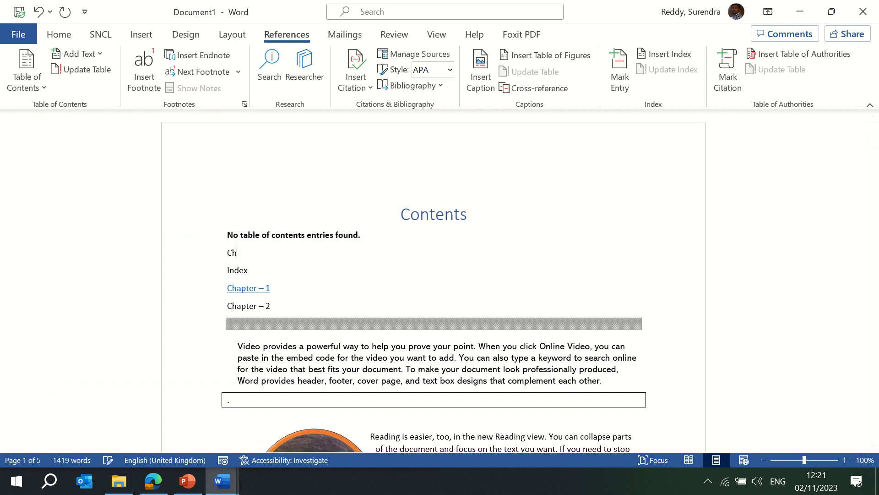
pyautogui.write('apter ----------1')
pyautogui.press('Return')
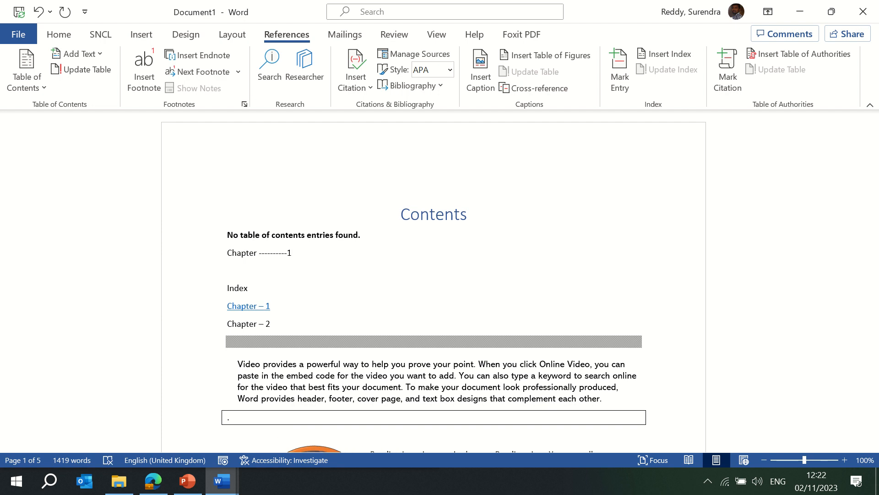
pyautogui.press('Up')
# - Add an indented 'Subchapter - 1' line beneath the chapter line
pyautogui.doubleClick(260, 270)
pyautogui.write('Sub')
pyautogui.write('chapter ')
pyautogui.write('- 1')
pyautogui.press('Return')
pyautogui.press('Up')
pyautogui.press('Up')
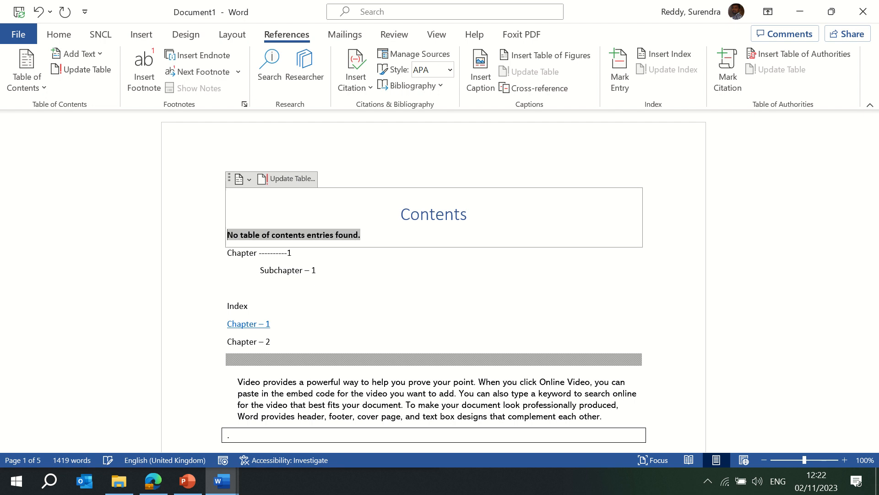
pyautogui.press('Down')
pyautogui.press('Up')
# - Switch the contents to the Manual Table layout and enter 'Unit 1' as the first entry
pyautogui.click(249, 179)
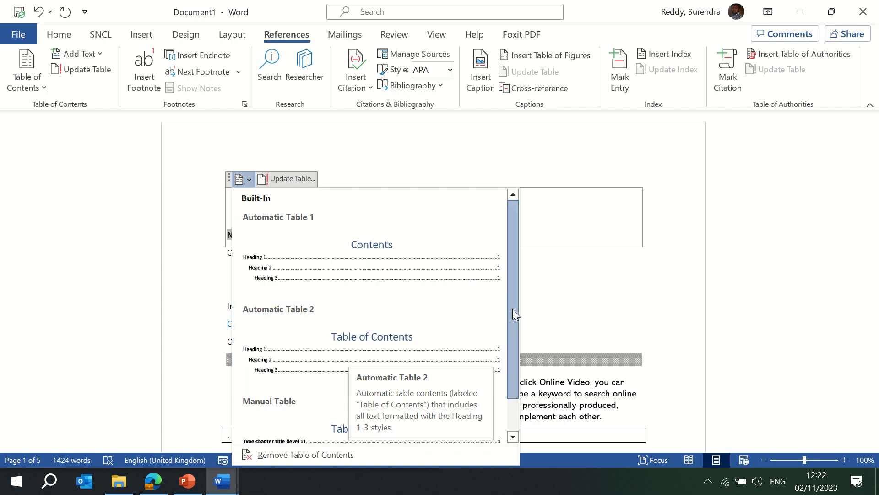
pyautogui.moveTo(512, 310); pyautogui.dragTo(512, 377)
pyautogui.click(367, 403)
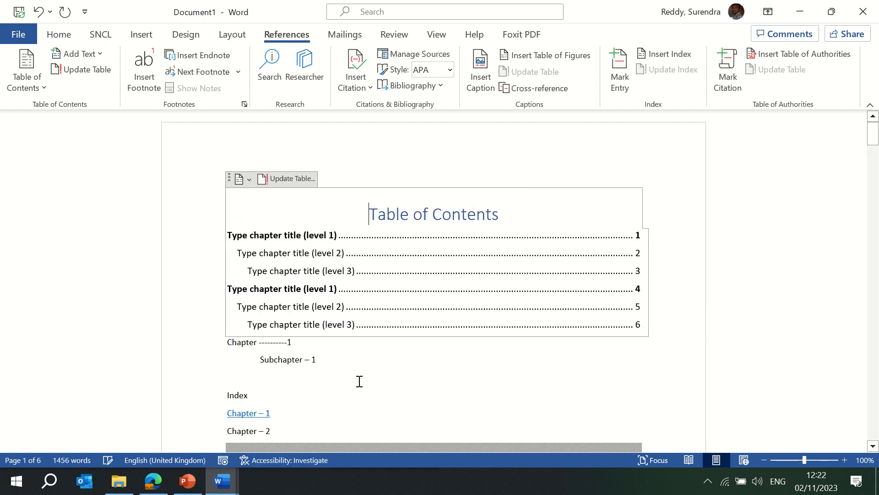
pyautogui.click(340, 238)
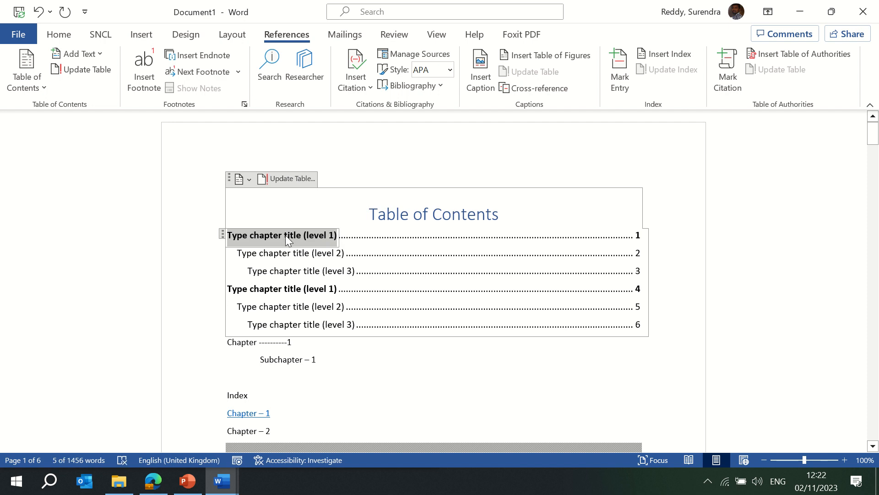
pyautogui.write('Uni')
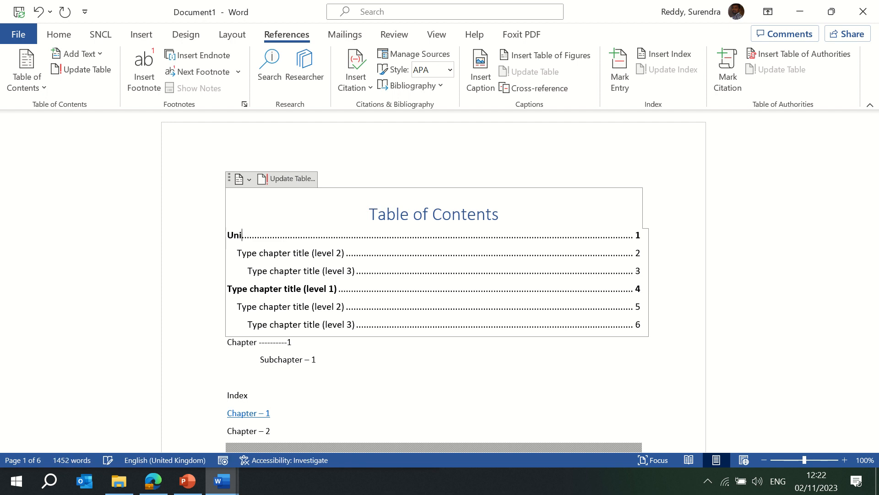
pyautogui.write('t 1')
# - Fill the remaining entries with Chapter 1, Chapter 2, Unite 2, Chapter 1 and Chapter 2
pyautogui.click(231, 253)
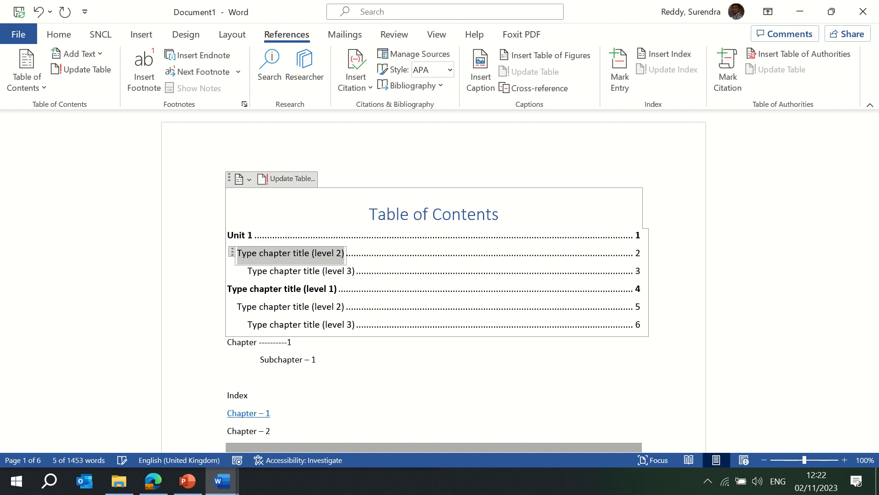
pyautogui.write('Chapter')
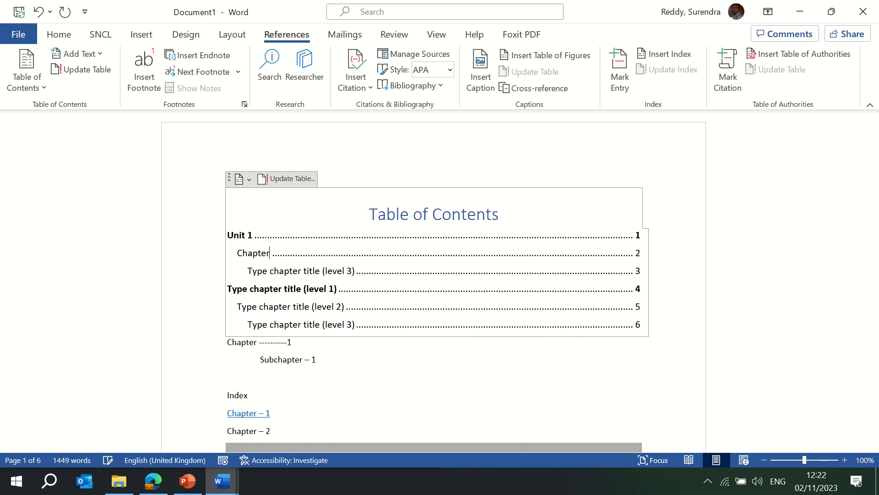
pyautogui.write(' 1')
pyautogui.press('Return')
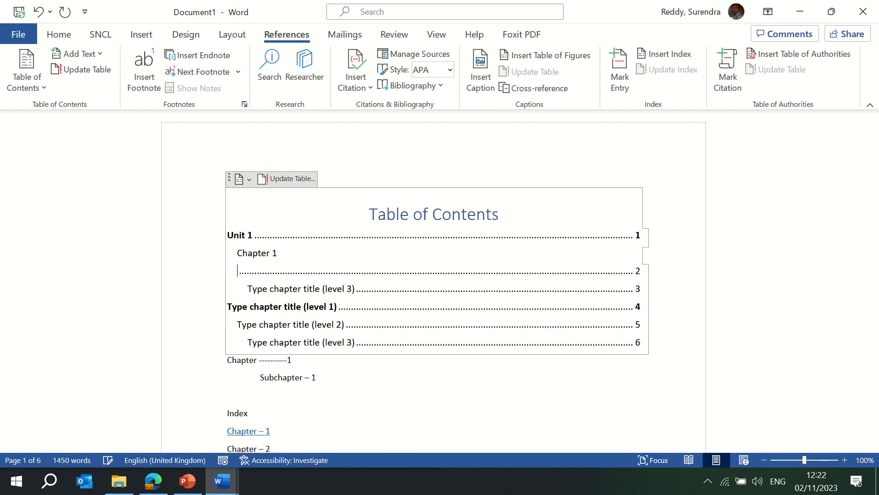
pyautogui.hotkey('ctrl', 'z')
pyautogui.hotkey('ctrl', 'z')
pyautogui.hotkey('ctrl', 'z')
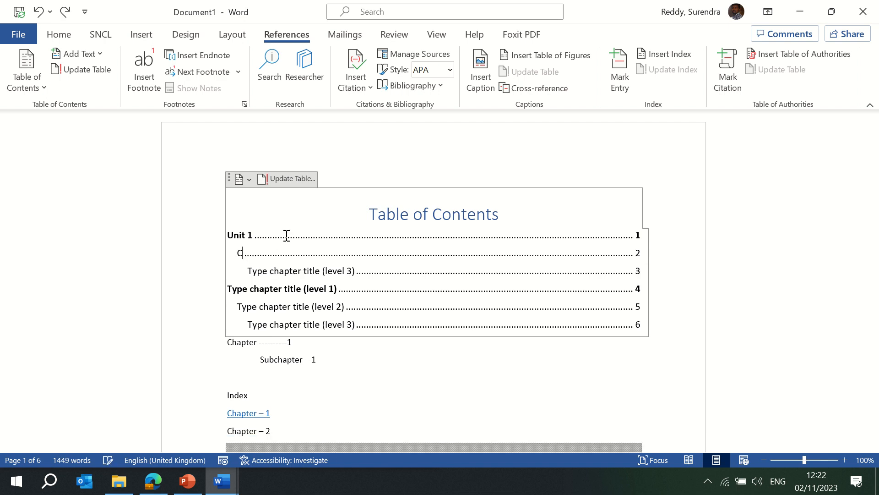
pyautogui.write('ter 1')
pyautogui.press('Down')
pyautogui.write('Ch')
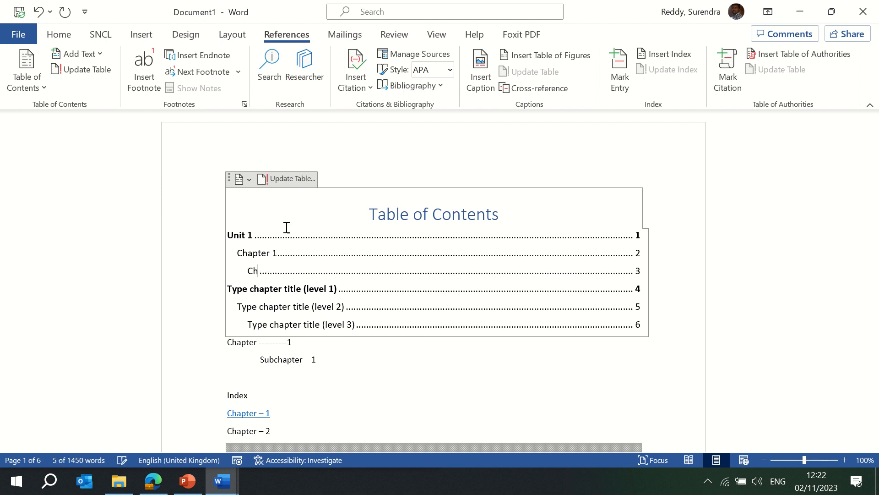
pyautogui.write('apter 2')
pyautogui.press('Down')
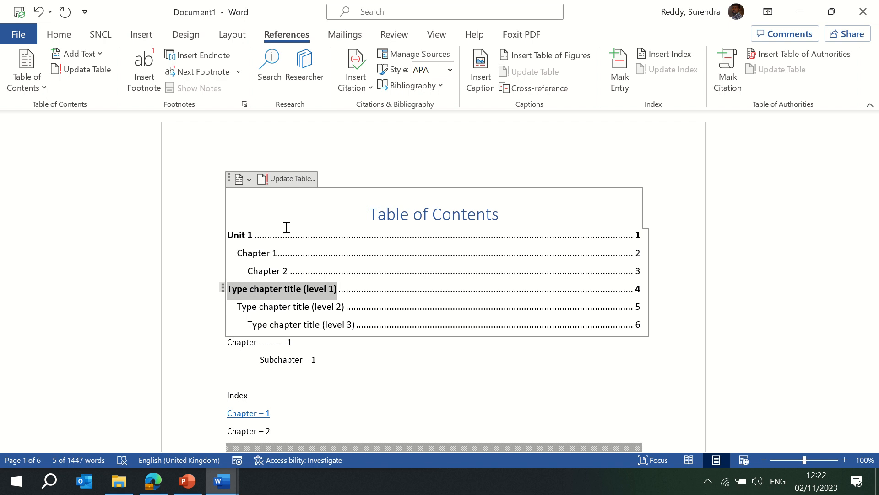
pyautogui.write('Unite 2')
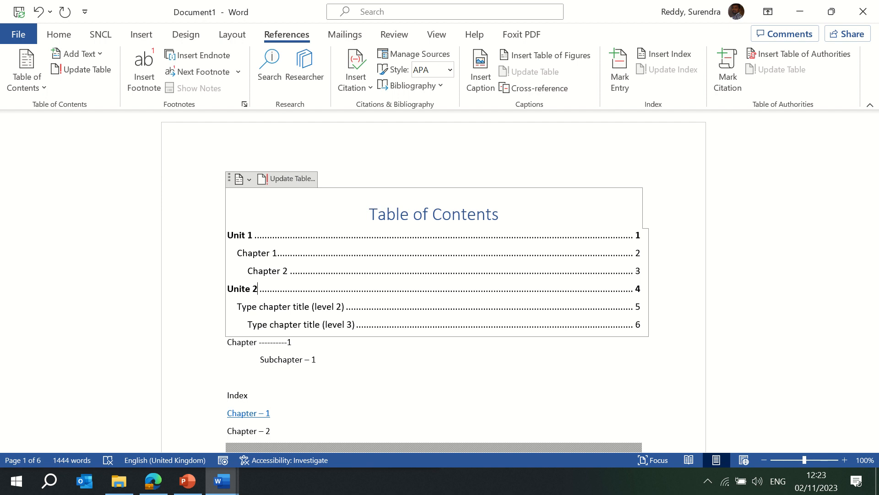
pyautogui.press('Down')
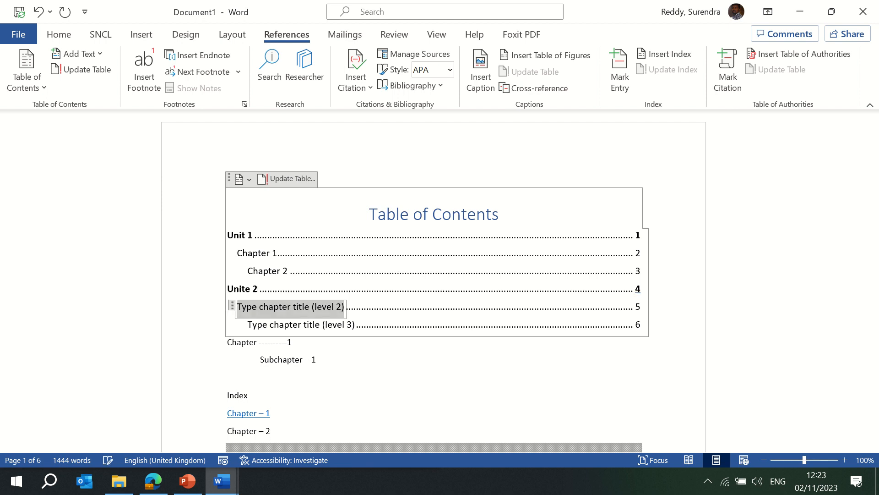
pyautogui.write('Chapter 1')
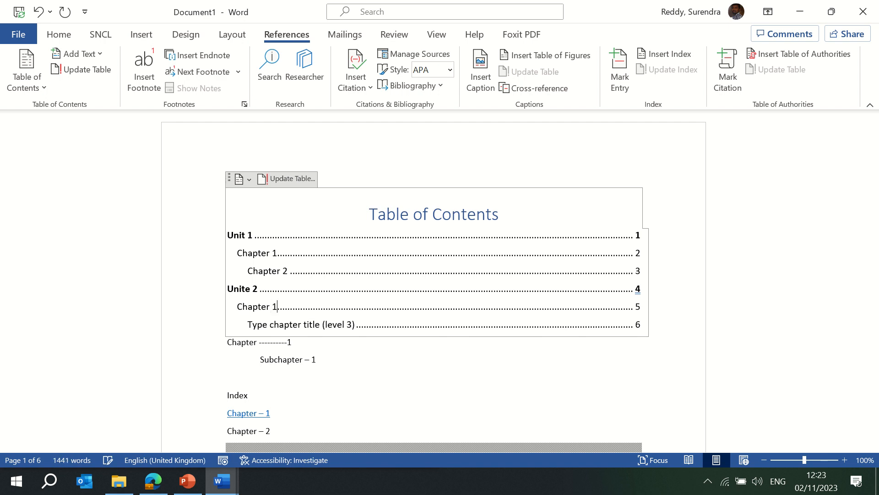
pyautogui.press('Down')
pyautogui.write('Chapter')
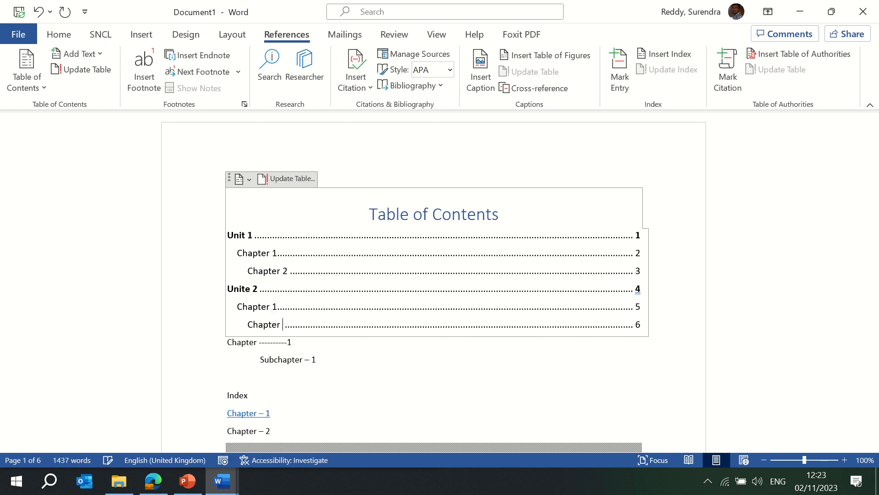
pyautogui.write(' 2')
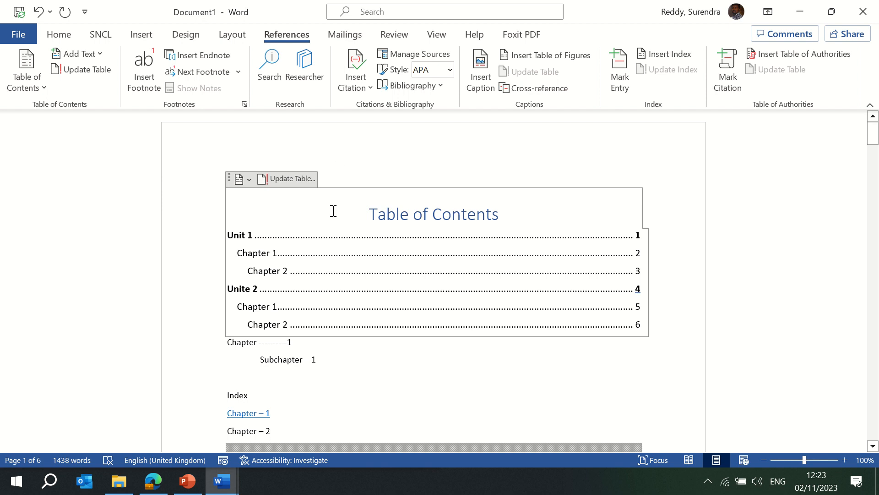
pyautogui.doubleClick(240, 237)
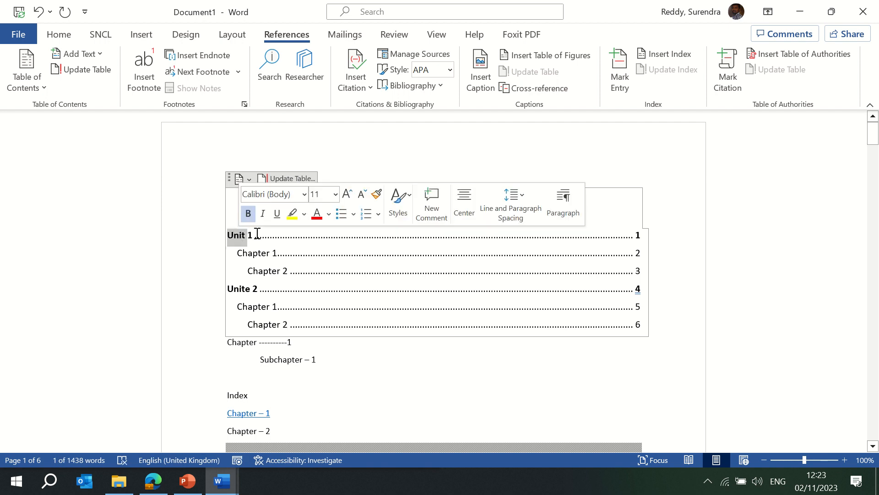
pyautogui.click(294, 254)
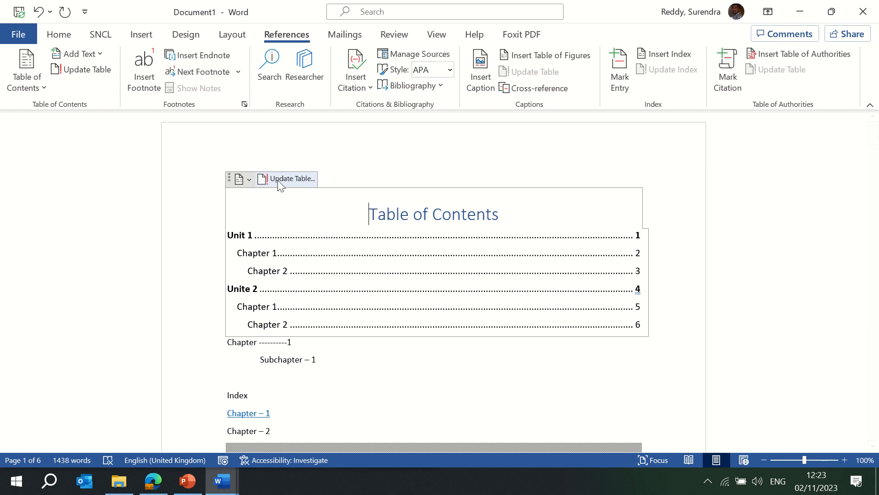
pyautogui.click(287, 180)
pyautogui.click(444, 279)
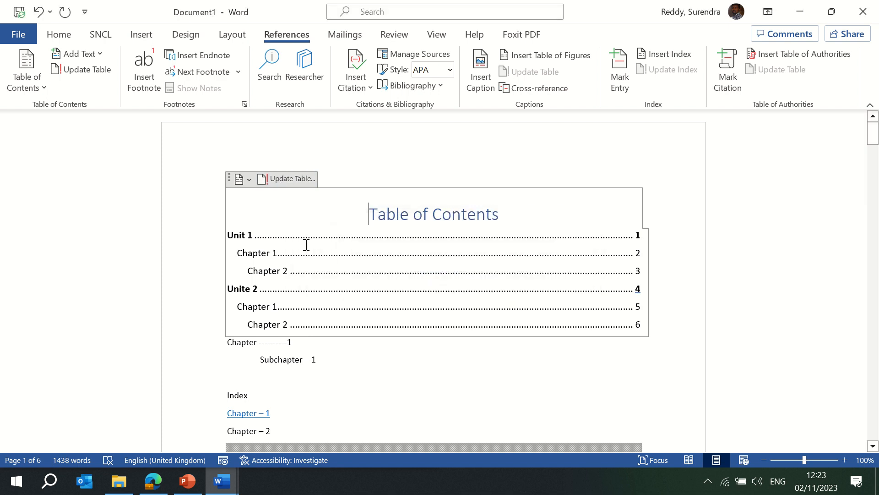
pyautogui.doubleClick(246, 239)
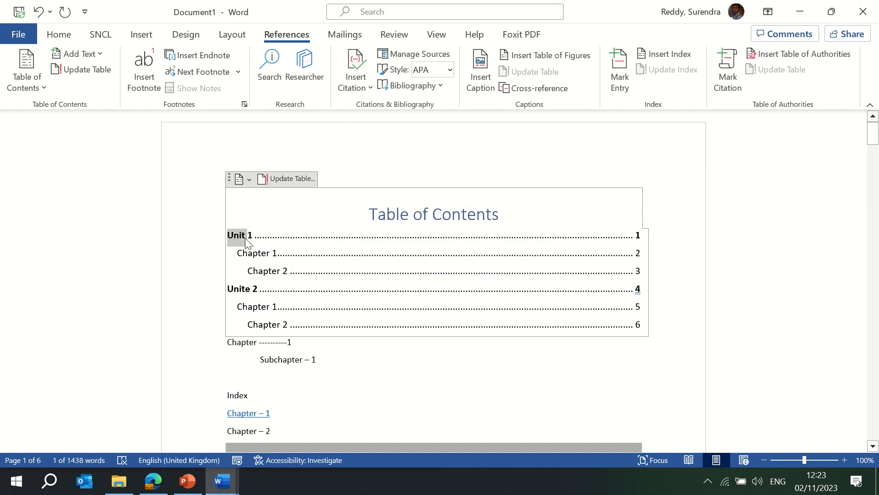
pyautogui.hotkey('shift', 'Down')
pyautogui.hotkey('shift', 'Down')
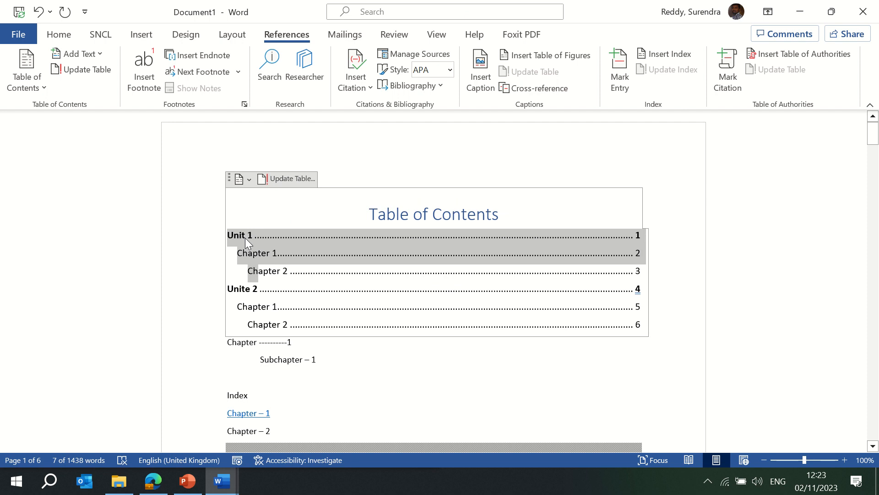
pyautogui.hotkey('shift', 'Left')
pyautogui.hotkey('shift', 'Up')
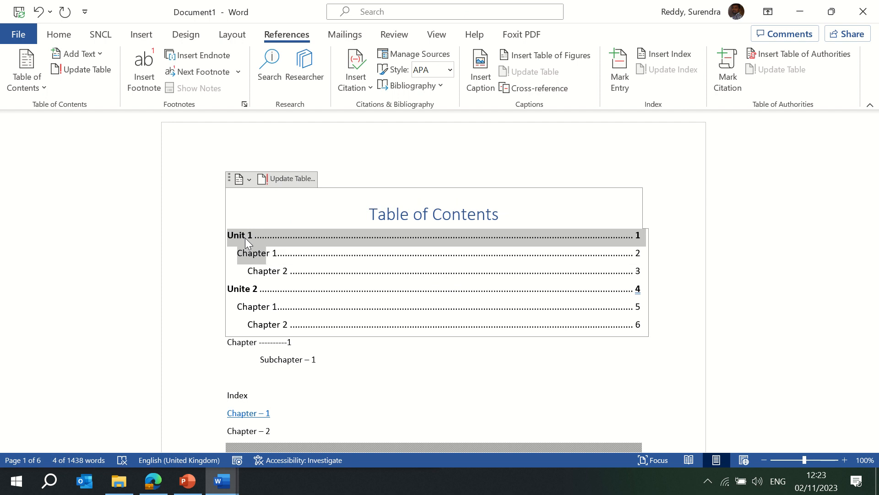
pyautogui.hotkey('shift', 'Left')
pyautogui.hotkey('shift', 'Left')
pyautogui.hotkey('shift', 'Left')
pyautogui.hotkey('shift', 'Left')
pyautogui.hotkey('shift', 'Left')
pyautogui.hotkey('shift', 'Left')
pyautogui.hotkey('shift', 'Left')
pyautogui.hotkey('shift', 'Left')
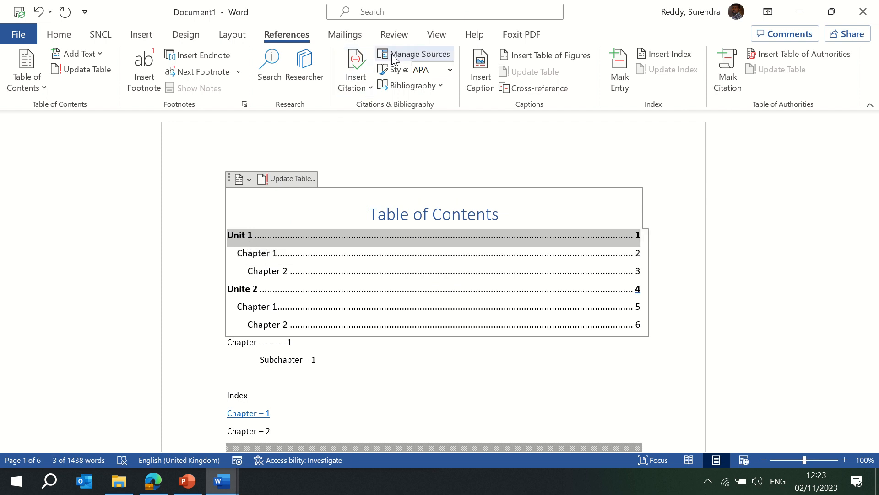
pyautogui.click(142, 36)
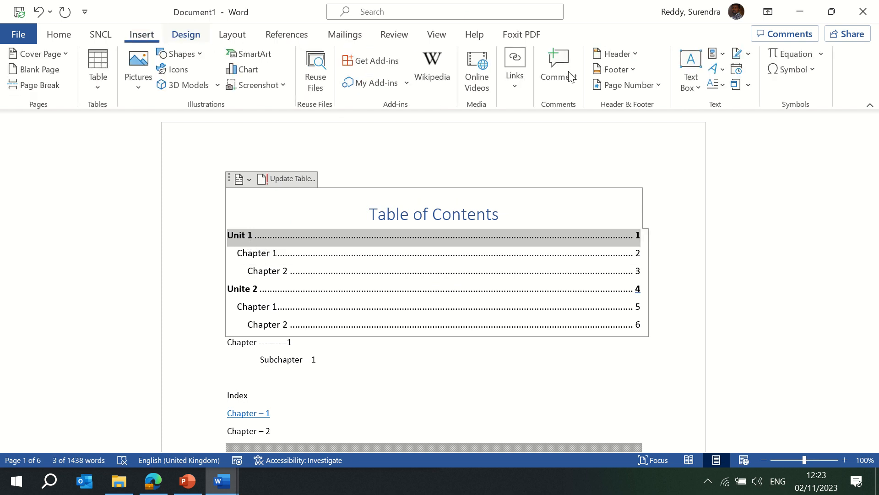
pyautogui.click(515, 92)
pyautogui.click(513, 151)
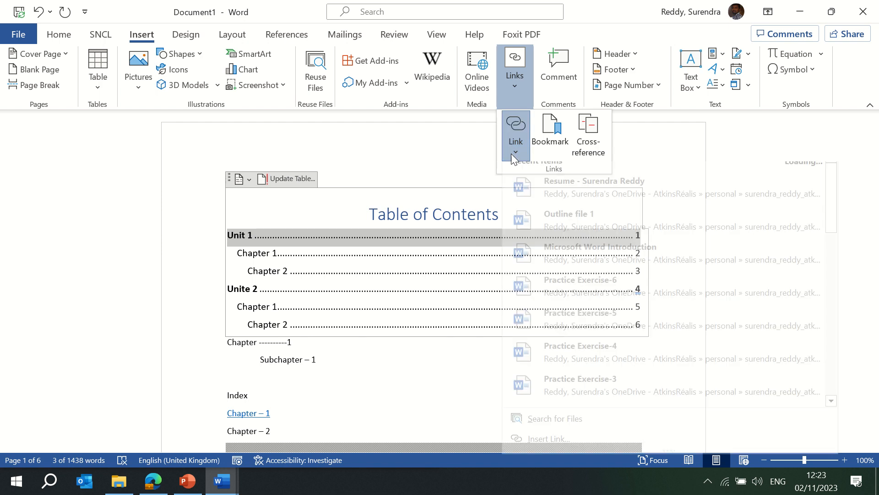
pyautogui.click(548, 455)
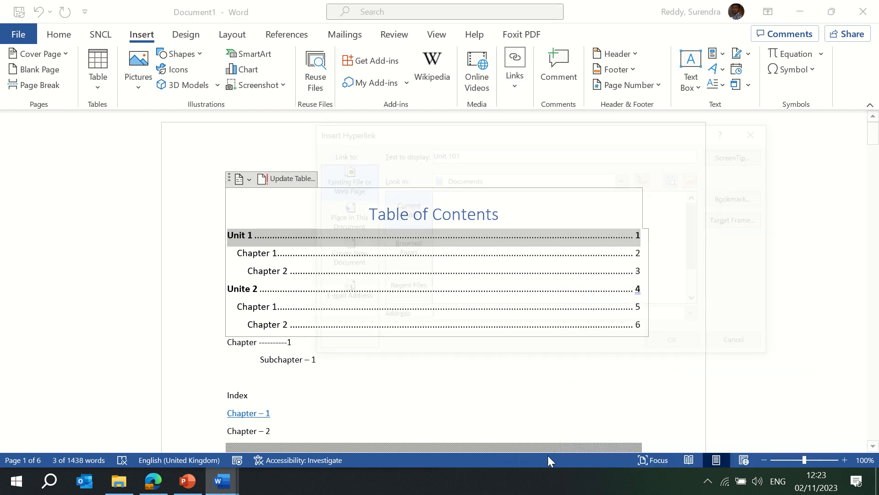
pyautogui.click(351, 226)
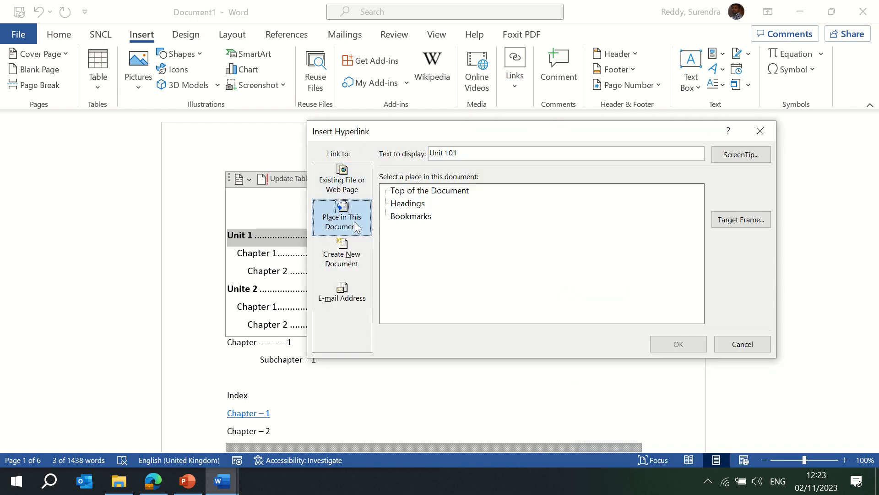
pyautogui.click(414, 204)
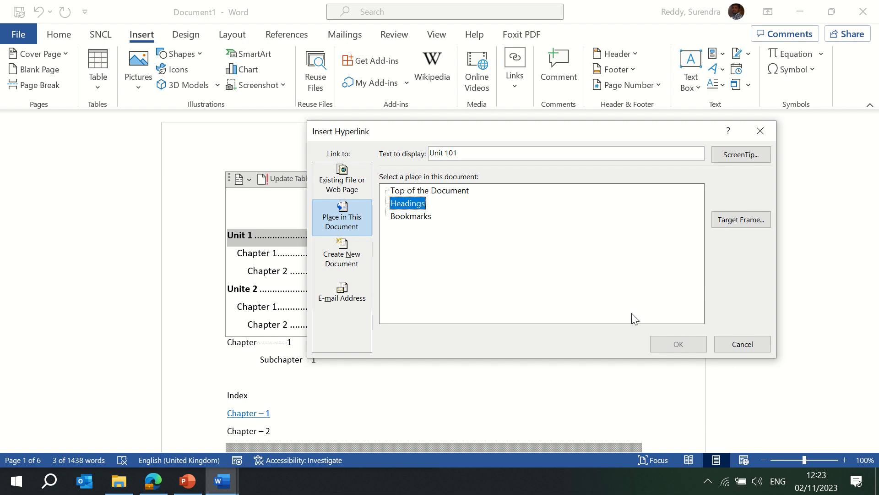
pyautogui.click(731, 220)
pyautogui.click(289, 138)
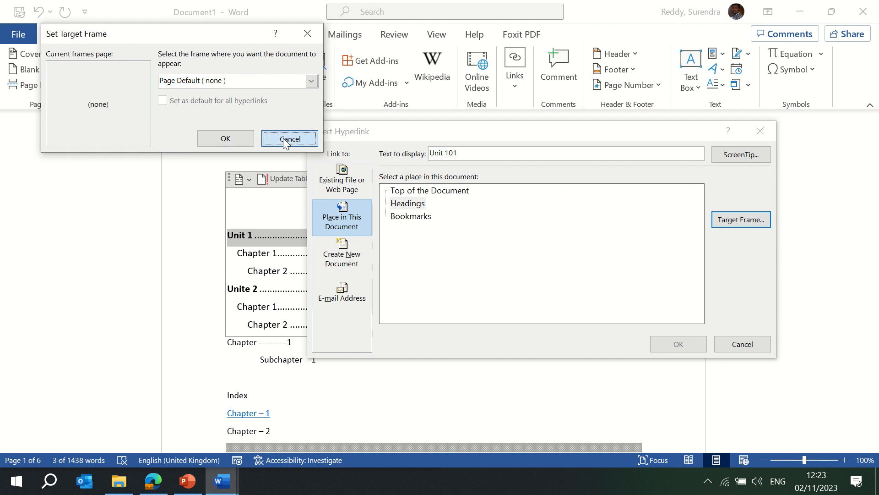
pyautogui.click(751, 347)
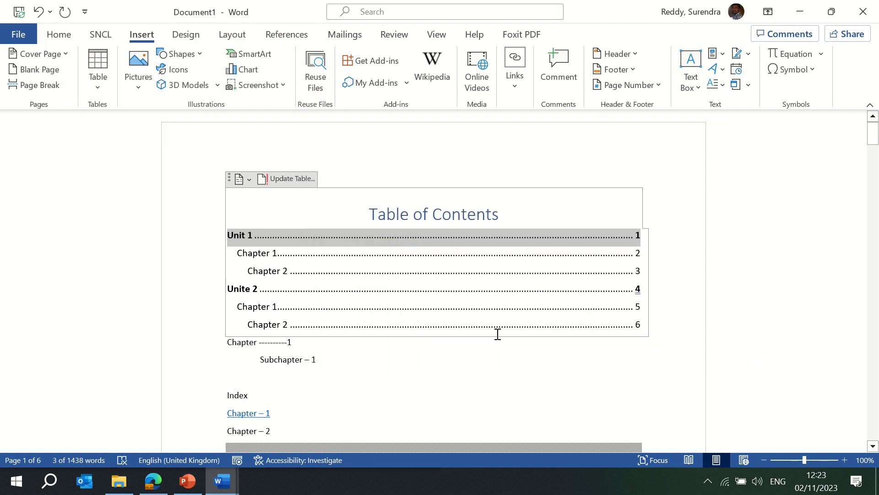
# - Below the pie chart, type 'Chapter 1' with a 'Unite 1' line above it
pyautogui.click(435, 363)
pyautogui.scroll(-5, 435, 363)
pyautogui.scroll(3, 434, 361)
pyautogui.scroll(2, 435, 361)
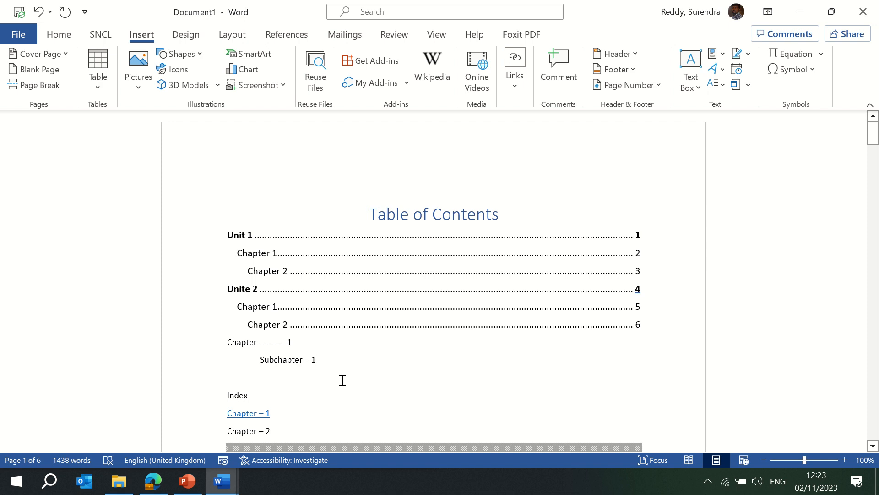
pyautogui.moveTo(226, 394); pyautogui.dragTo(228, 400)
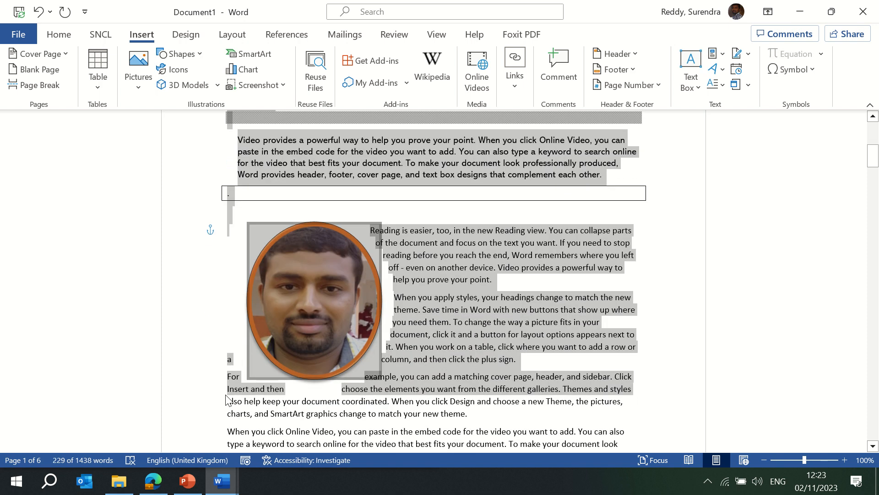
pyautogui.click(226, 400)
pyautogui.scroll(-20, 226, 398)
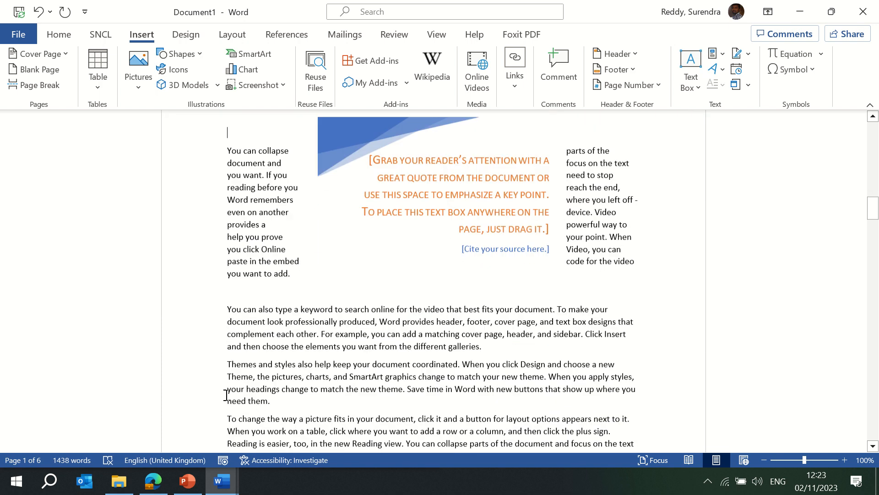
pyautogui.scroll(-10, 227, 395)
pyautogui.scroll(5, 227, 395)
pyautogui.scroll(-5, 226, 395)
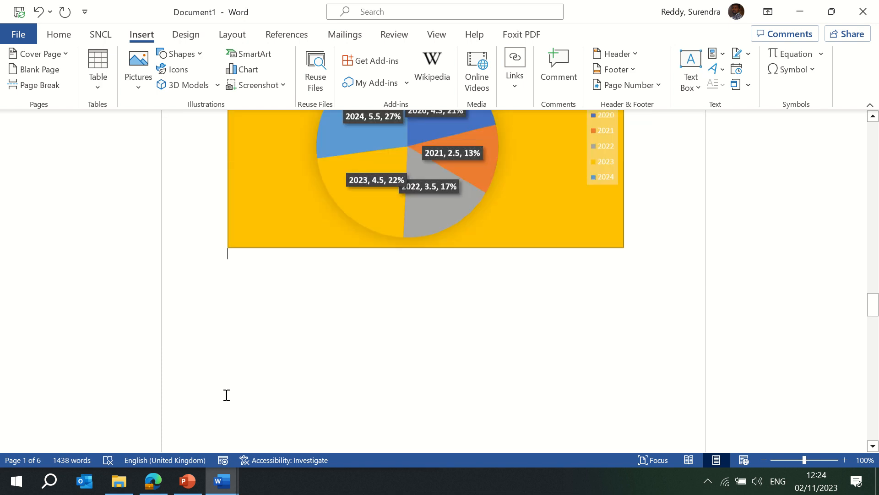
pyautogui.click(226, 394)
pyautogui.write('Chap')
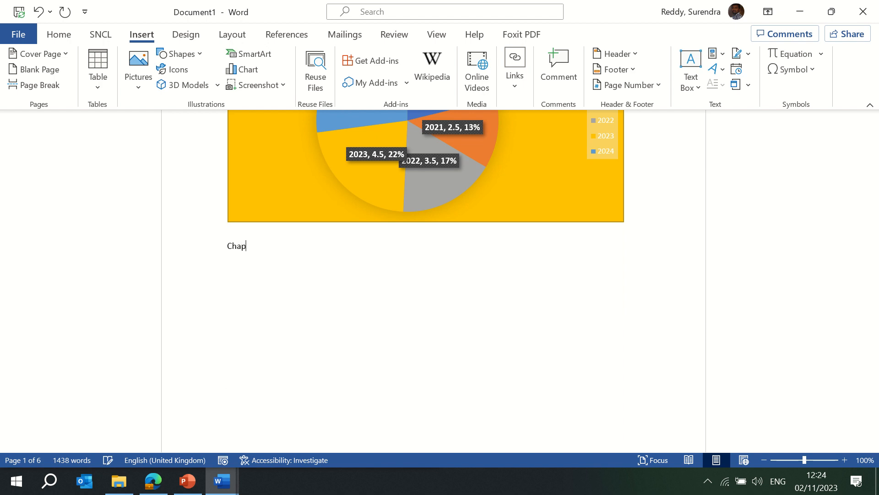
pyautogui.write('ter 1')
pyautogui.press('Home')
pyautogui.press('Return')
pyautogui.press('Up')
pyautogui.write('Unite 1')
# - Add a Chapter 2 line after Chapter 1
pyautogui.press('Return')
pyautogui.press('Down')
pyautogui.press('End')
pyautogui.press('Return')
pyautogui.write('Chapt')
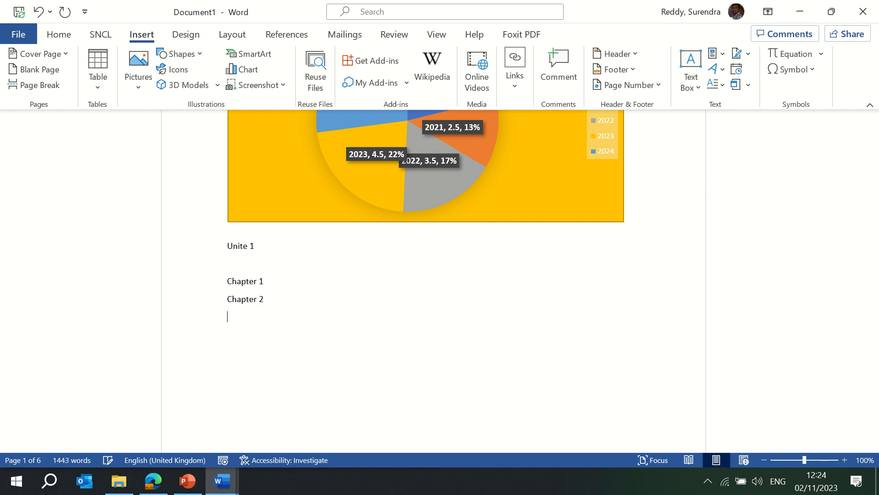
# - Apply Heading 2 to the Chapter 1 and Chapter 2 lines
pyautogui.click(227, 281)
pyautogui.hotkey('shift', 'Down')
pyautogui.hotkey('shift', 'Down')
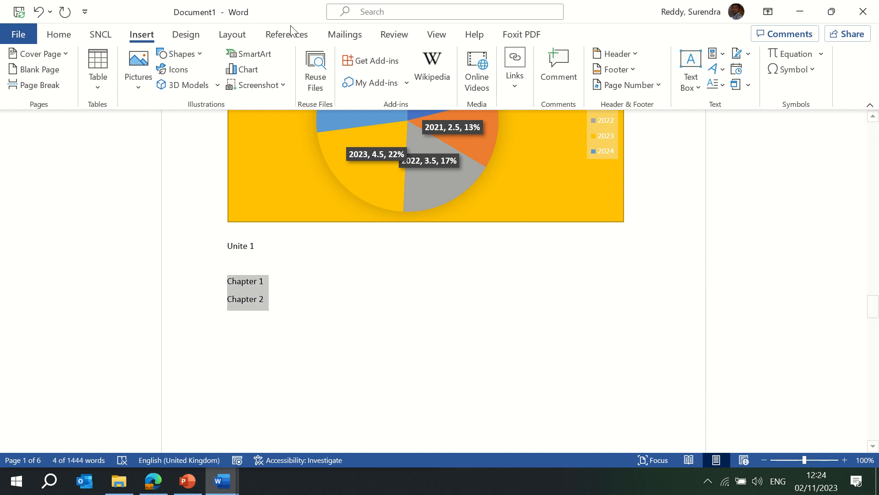
pyautogui.click(59, 35)
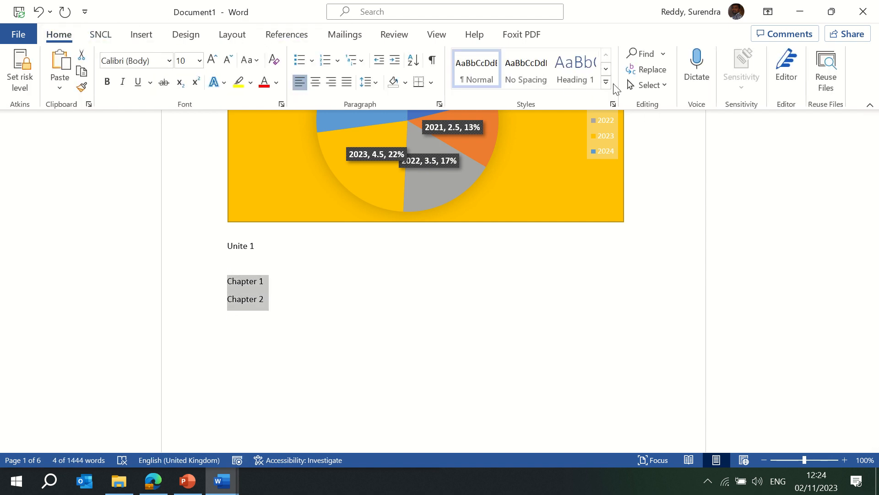
pyautogui.click(606, 82)
pyautogui.click(631, 73)
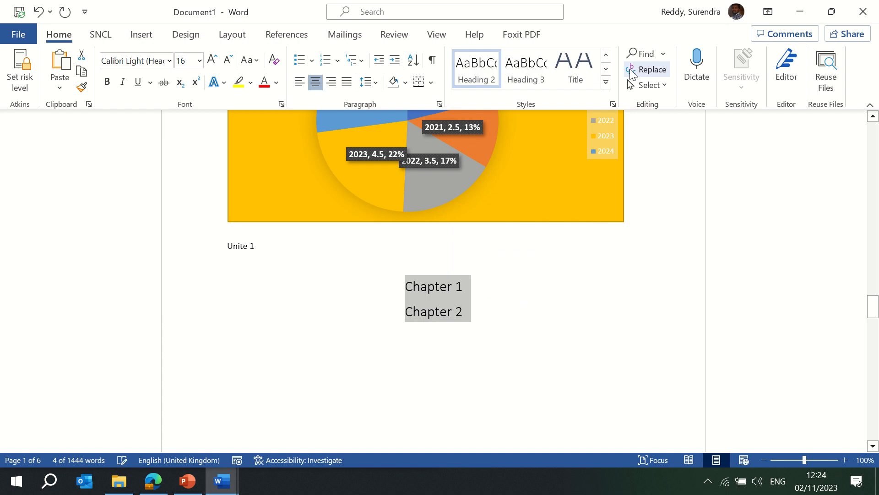
# - Make Unite 1 a Heading 1 and left-align it with both chapter lines
pyautogui.moveTo(258, 246); pyautogui.dragTo(228, 244)
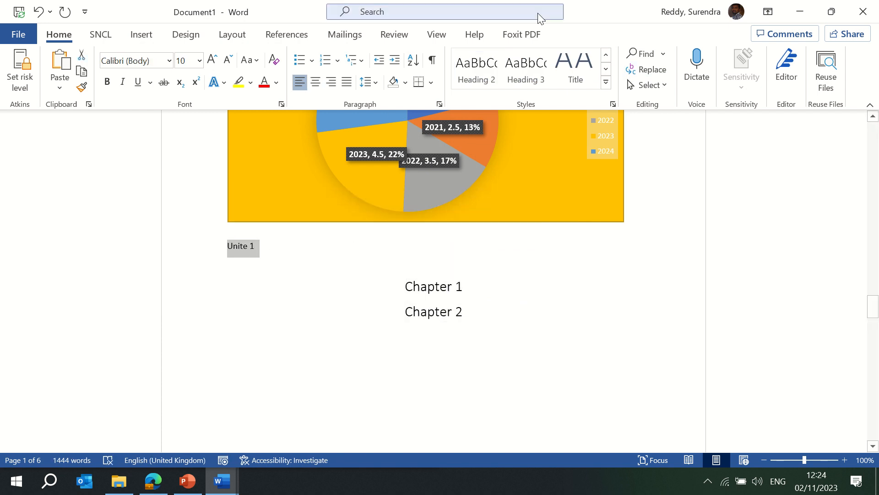
pyautogui.click(606, 83)
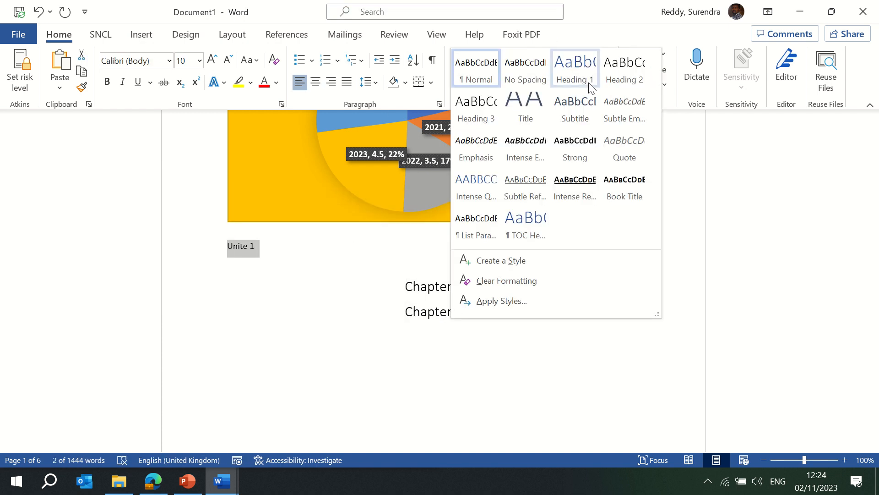
pyautogui.click(590, 82)
pyautogui.click(364, 254)
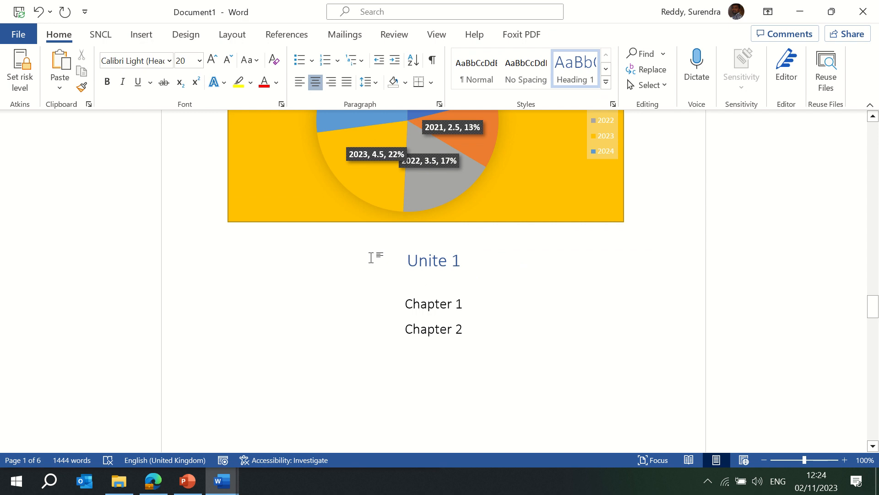
pyautogui.hotkey('shift', 'Down')
pyautogui.hotkey('shift', 'Down')
pyautogui.hotkey('shift', 'Down')
pyautogui.hotkey('shift', 'Down')
pyautogui.hotkey('shift', 'Down')
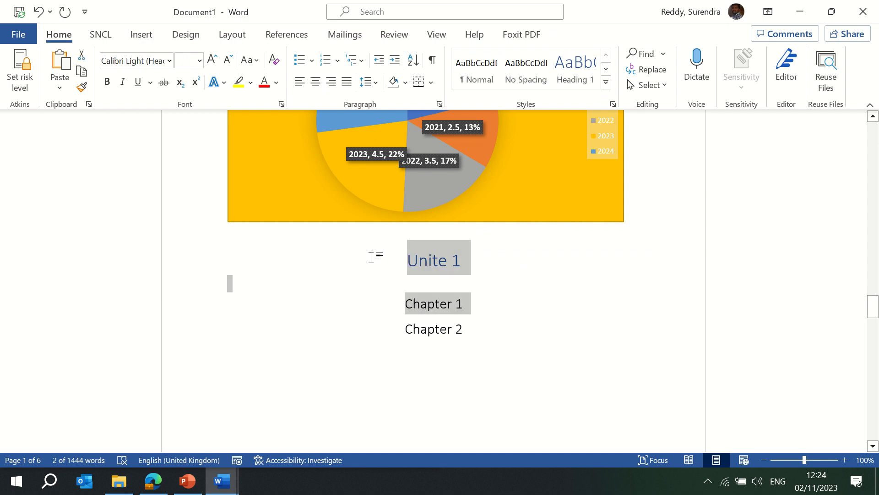
pyautogui.click(299, 82)
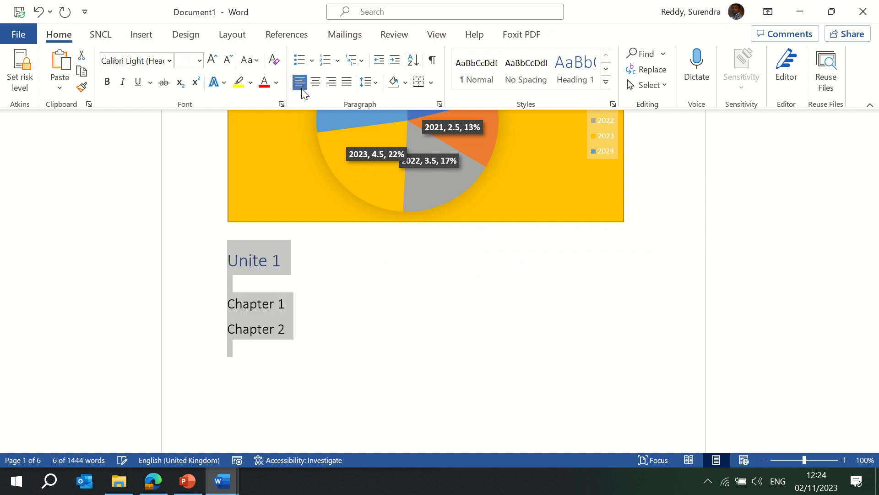
# - Return to the document start and select the Unit 1 contents line
pyautogui.click(178, 236)
pyautogui.hotkey('ctrl', 'Home')
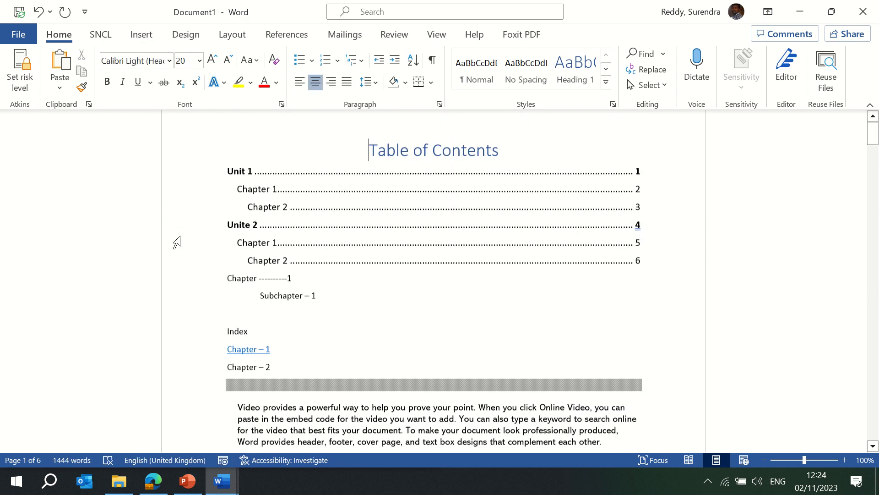
pyautogui.click(230, 232)
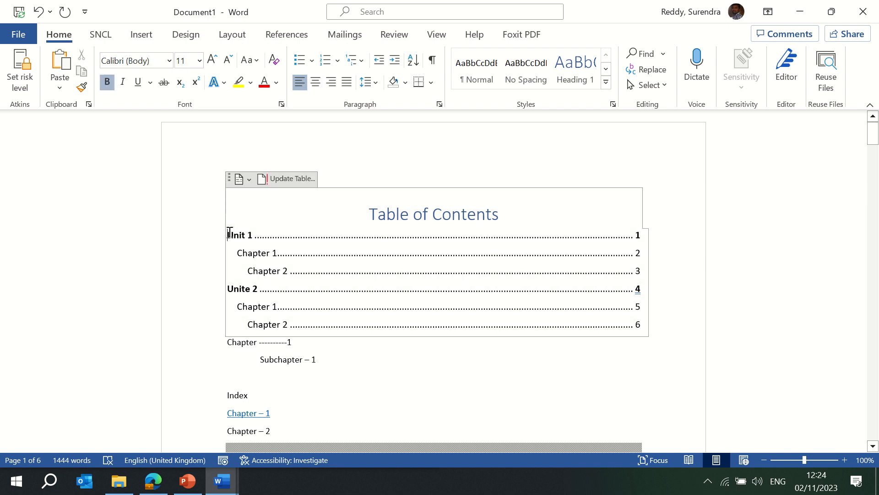
pyautogui.tripleClick(230, 235)
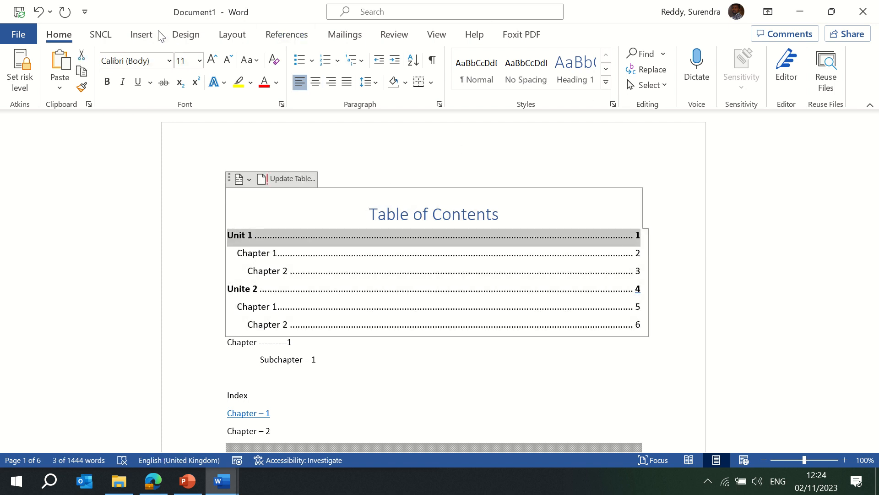
# - Hyperlink the Unit 1 contents entry to the Unite 1 heading in this document
pyautogui.click(143, 34)
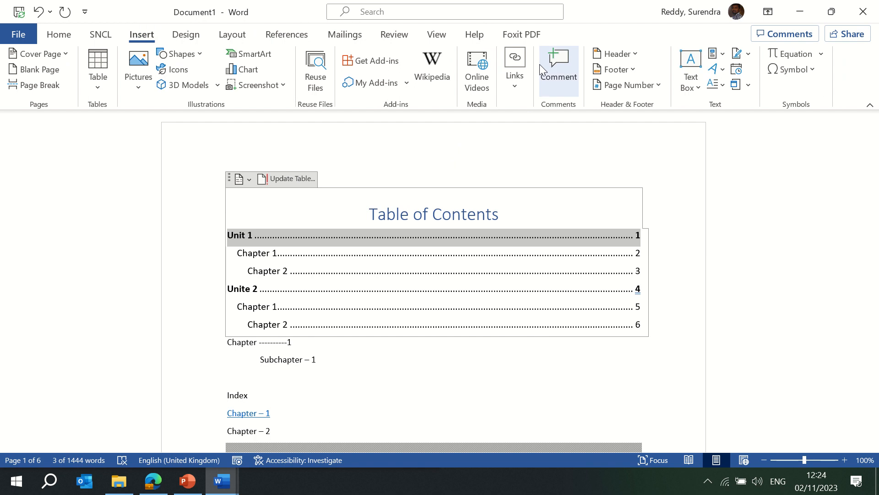
pyautogui.click(514, 82)
pyautogui.click(517, 150)
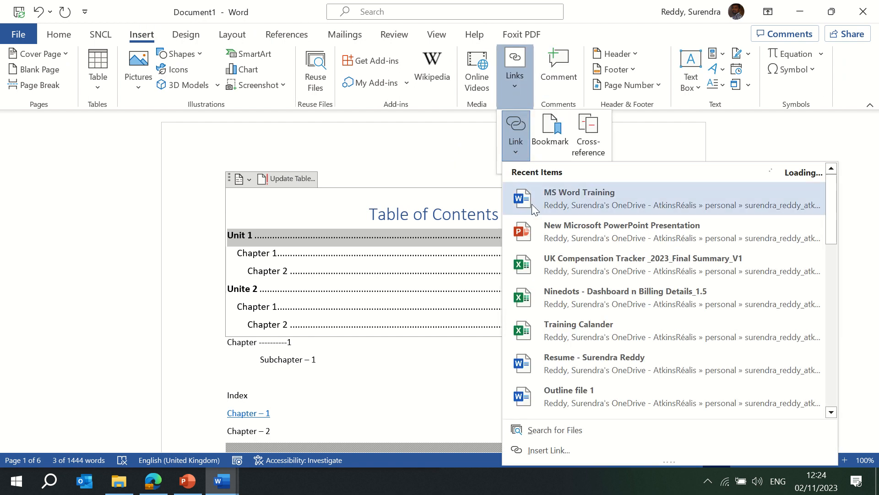
pyautogui.click(557, 449)
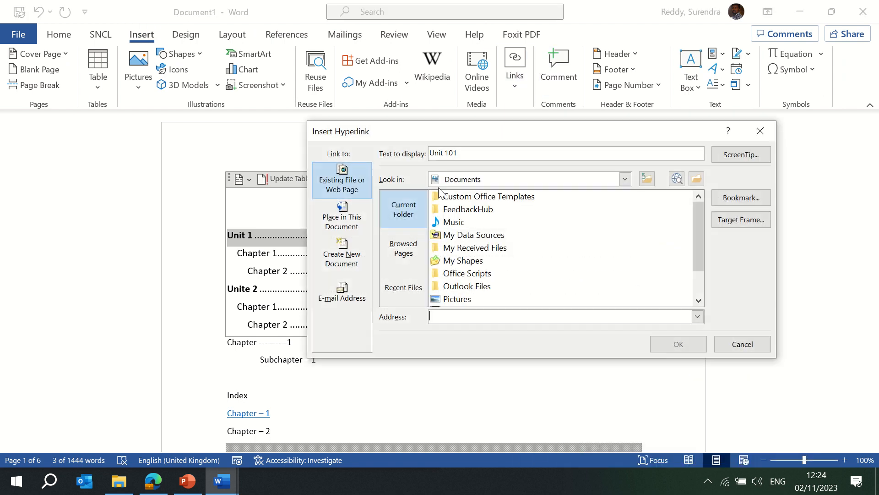
pyautogui.click(336, 224)
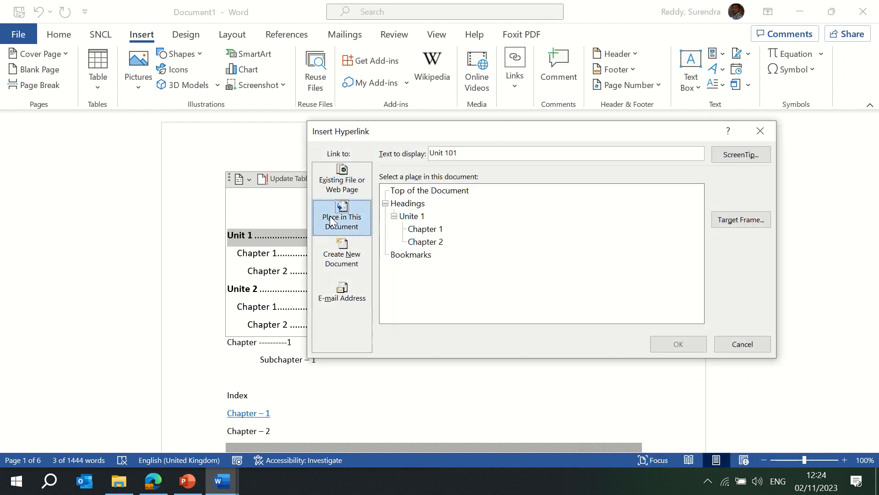
pyautogui.click(430, 230)
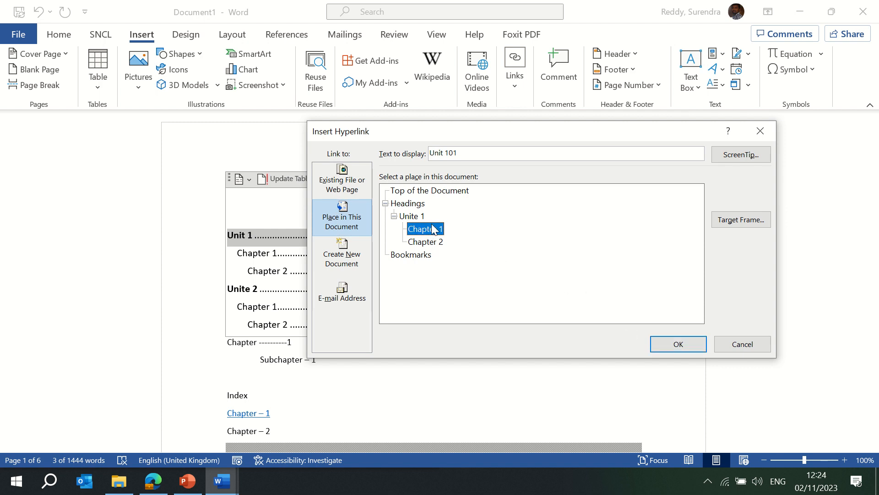
pyautogui.click(416, 219)
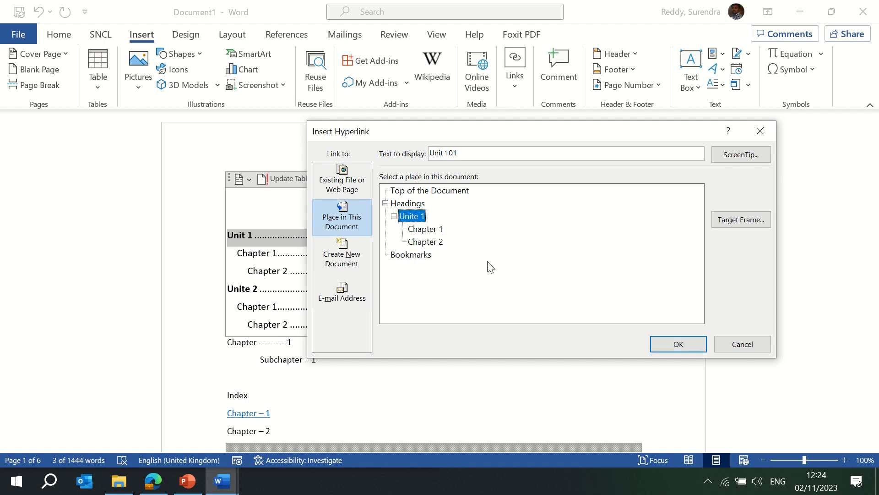
pyautogui.click(674, 343)
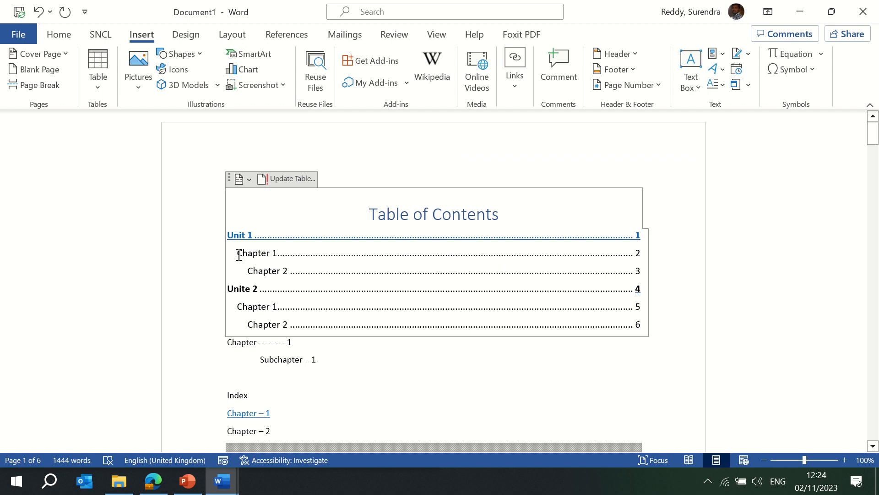
# - Hyperlink the Chapter 1 contents entry to the Chapter 1 heading
pyautogui.moveTo(239, 255); pyautogui.dragTo(605, 258)
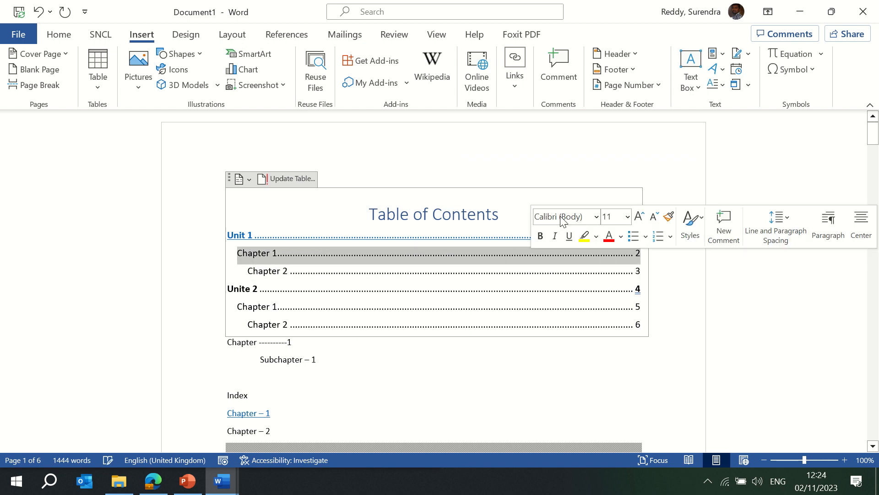
pyautogui.click(512, 86)
pyautogui.click(512, 86)
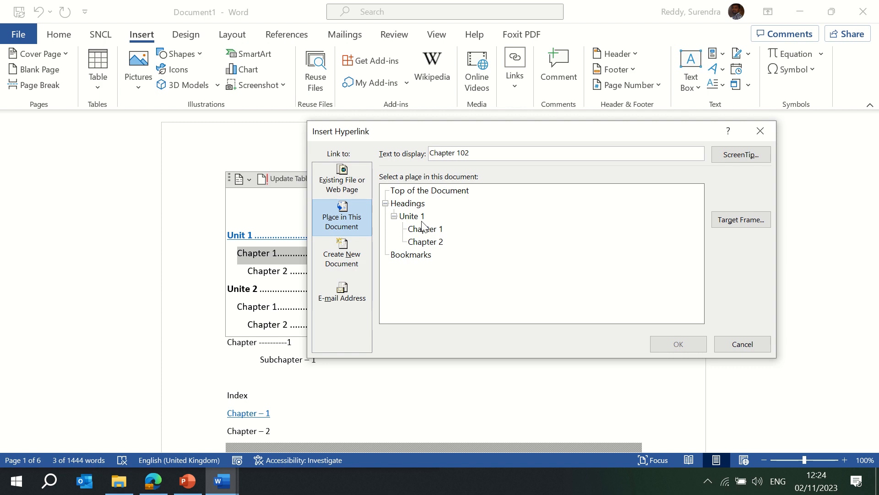
pyautogui.click(422, 232)
pyautogui.click(676, 344)
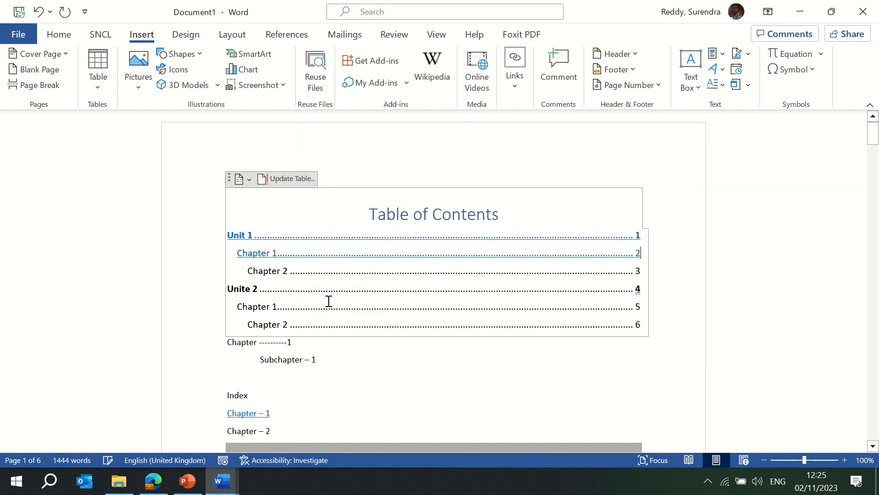
# - Hyperlink the Chapter 2 entry to its heading via Ctrl+K, then follow the Unit 1 link
pyautogui.moveTo(253, 270); pyautogui.dragTo(616, 273)
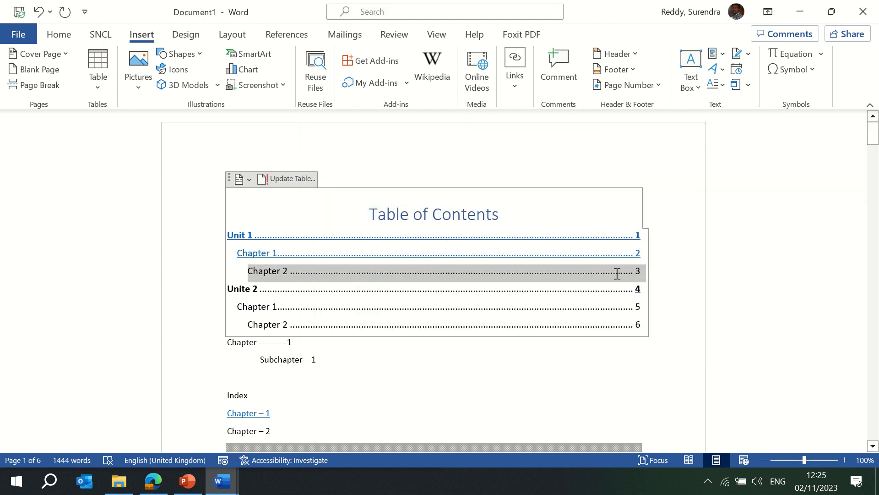
pyautogui.hotkey('ctrl', 'k')
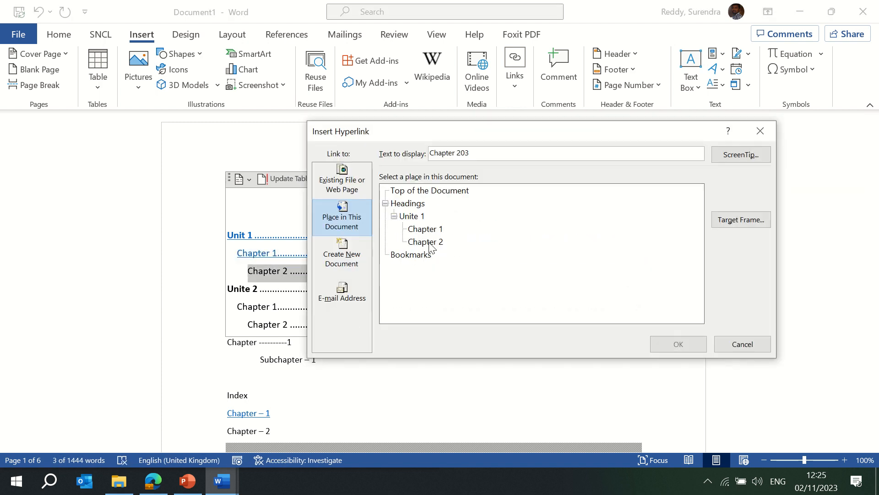
pyautogui.click(429, 242)
pyautogui.click(679, 345)
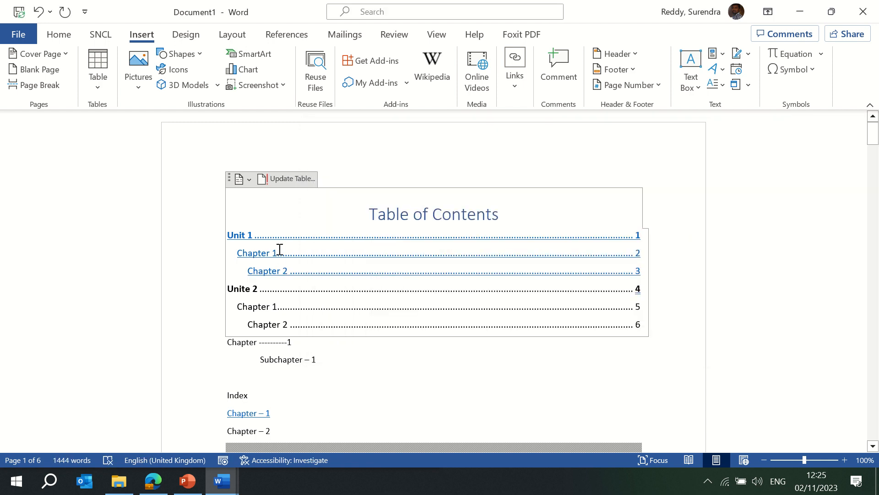
pyautogui.keyDown('ctrl'); pyautogui.click(242, 236); pyautogui.keyUp('ctrl')
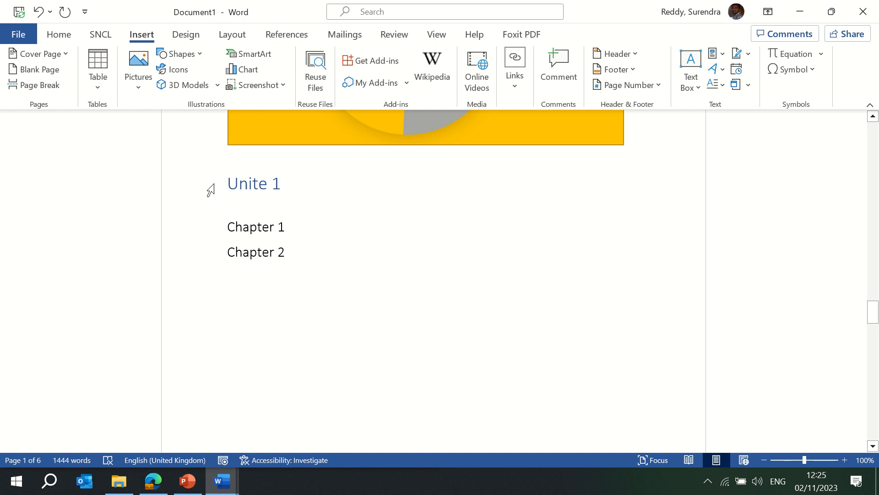
pyautogui.hotkey('ctrl', 'Home')
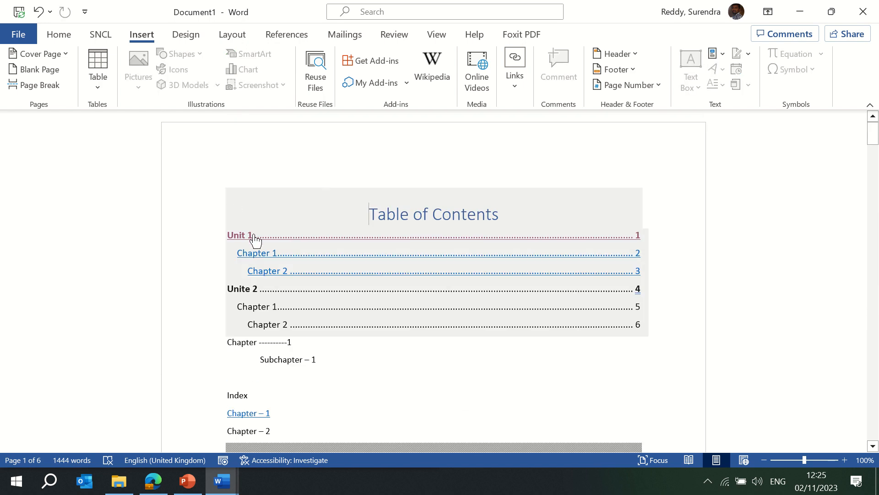
pyautogui.doubleClick(267, 255)
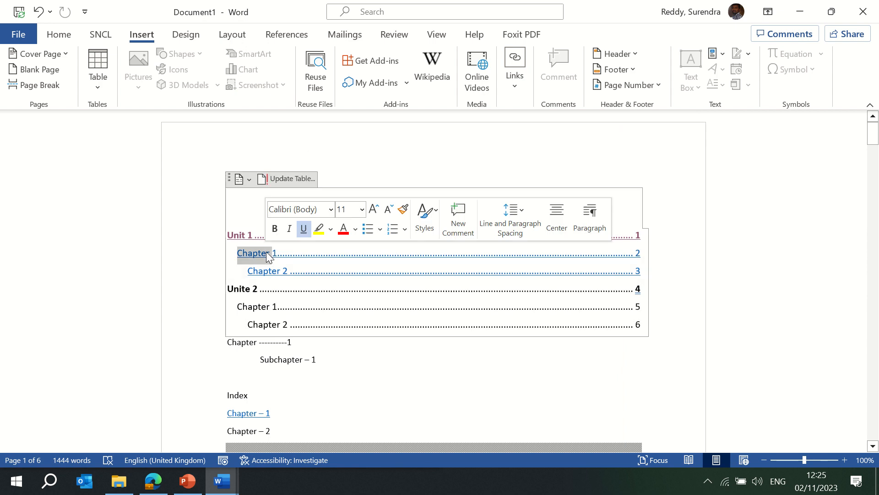
pyautogui.tripleClick(267, 253)
pyautogui.click(315, 279)
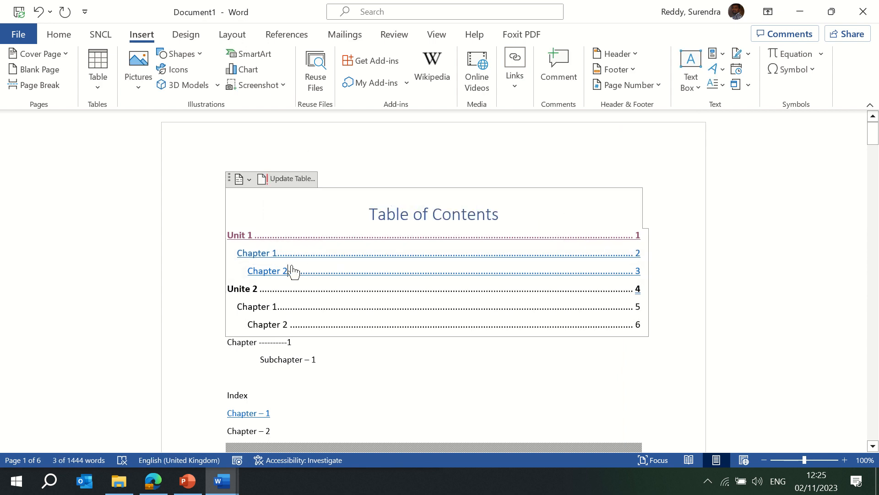
pyautogui.keyDown('ctrl'); pyautogui.click(267, 255); pyautogui.keyUp('ctrl')
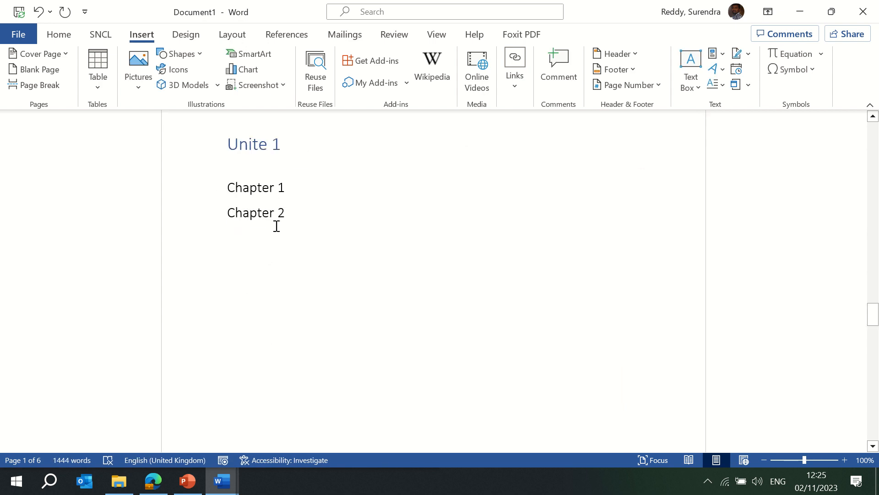
pyautogui.scroll(15, 311, 202)
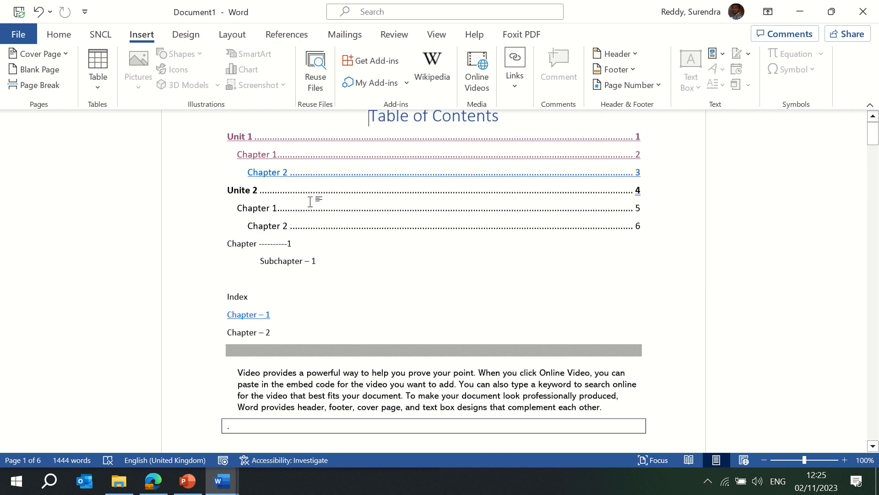
pyautogui.click(287, 35)
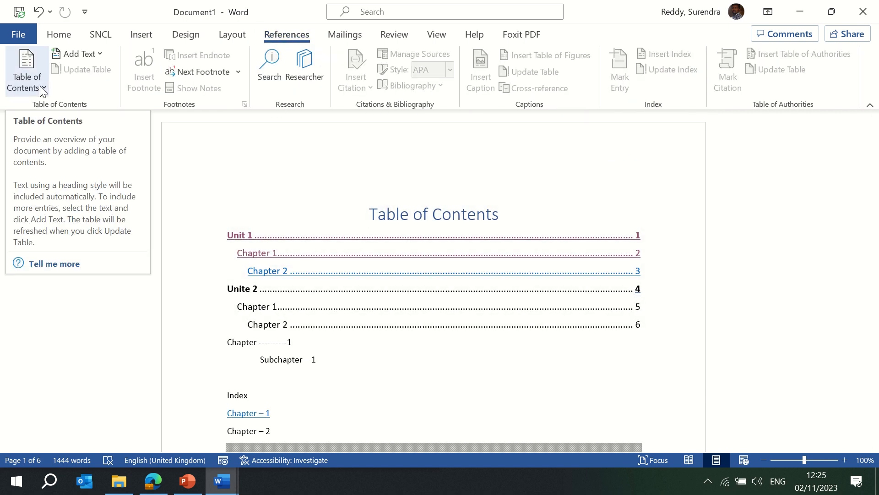
pyautogui.click(86, 55)
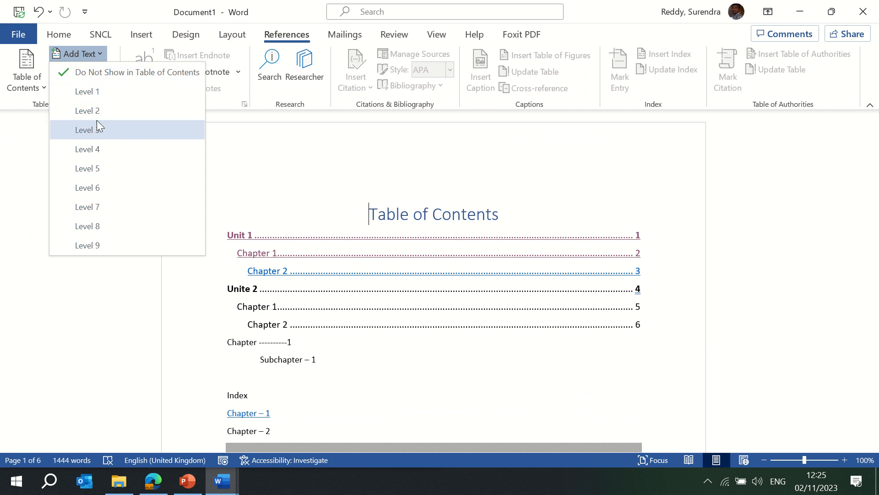
pyautogui.click(107, 150)
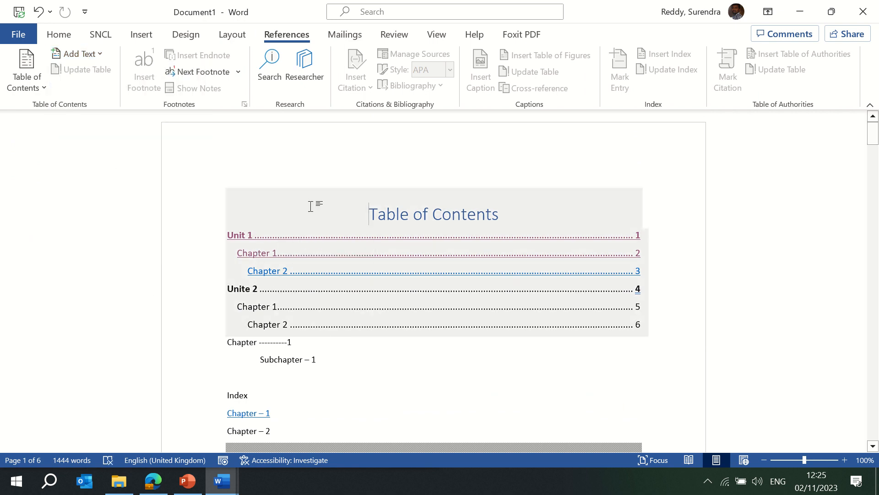
pyautogui.click(334, 210)
pyautogui.hotkey('shift', 'Down')
pyautogui.hotkey('shift', 'Down')
pyautogui.hotkey('shift', 'Down')
pyautogui.hotkey('shift', 'Down')
pyautogui.hotkey('shift', 'Down')
pyautogui.hotkey('shift', 'Down')
pyautogui.hotkey('shift', 'Down')
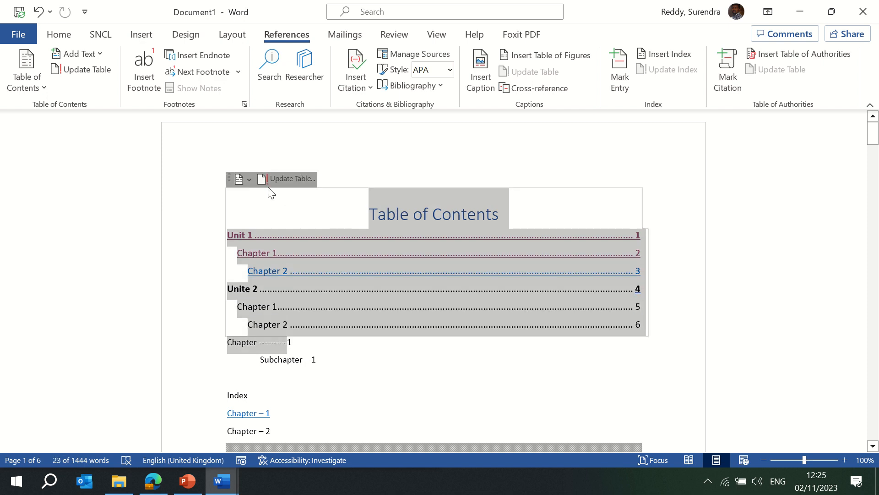
pyautogui.click(277, 253)
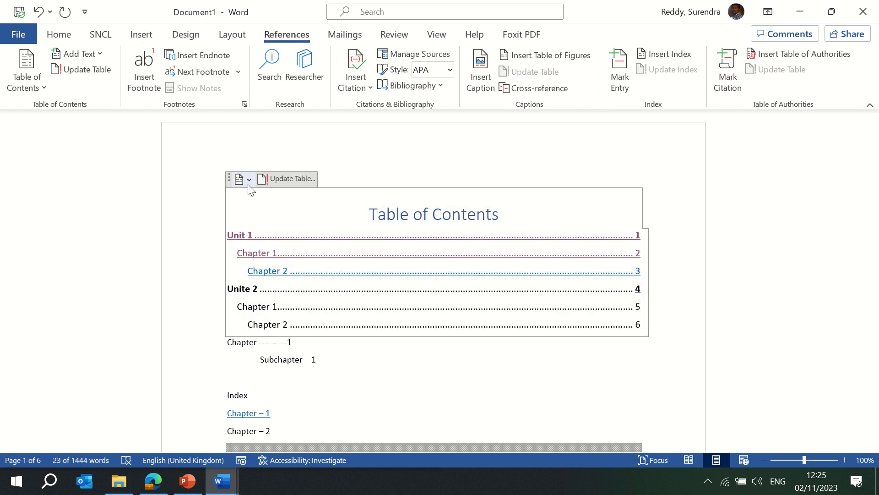
pyautogui.click(247, 180)
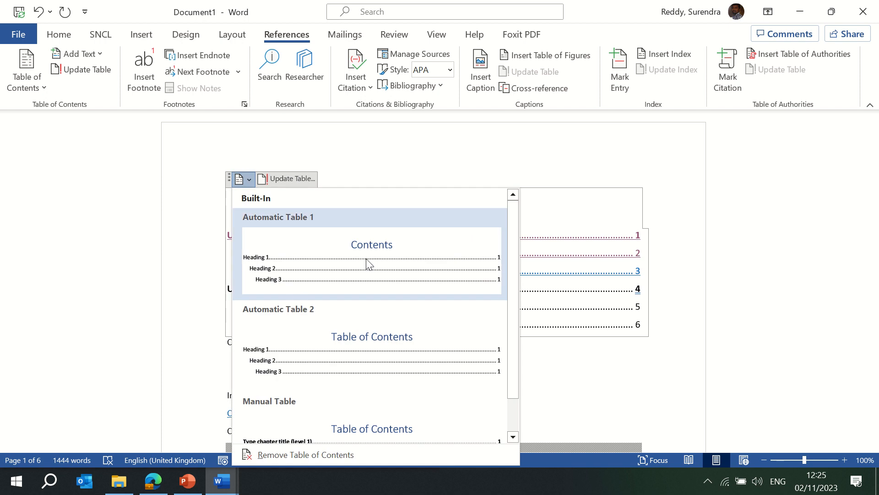
pyautogui.scroll(-2, 515, 256)
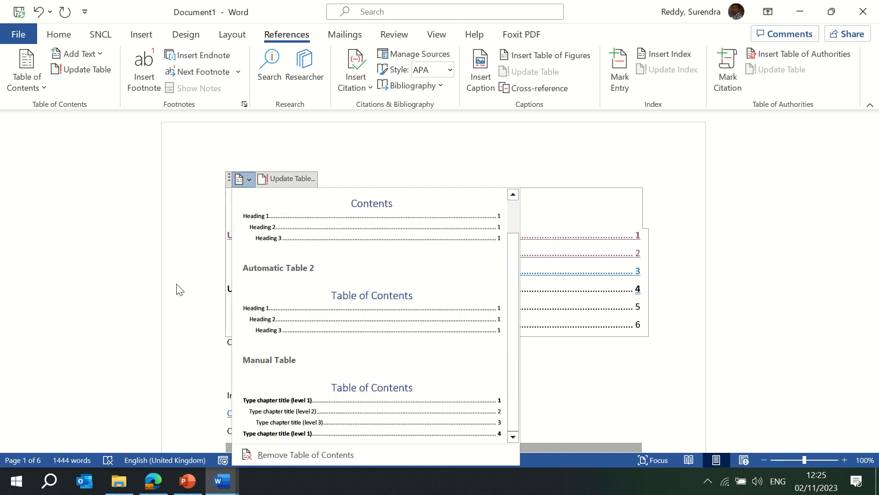
pyautogui.press('Escape')
pyautogui.click(287, 178)
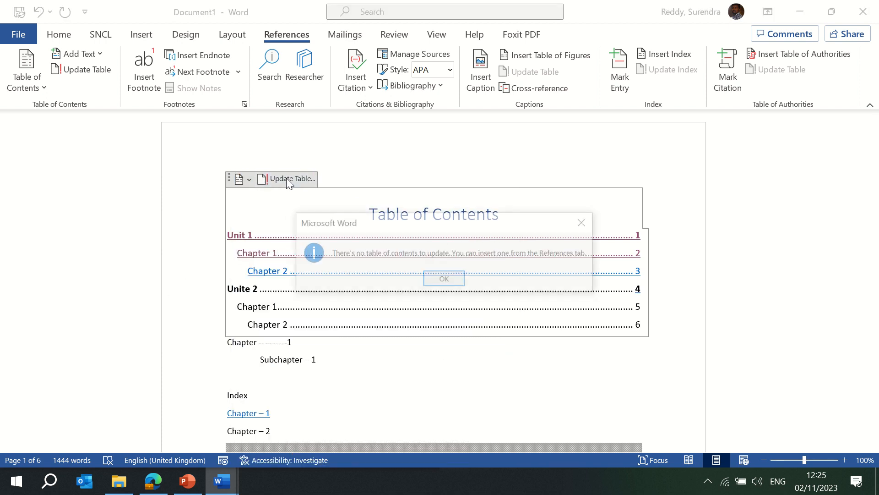
pyautogui.click(444, 280)
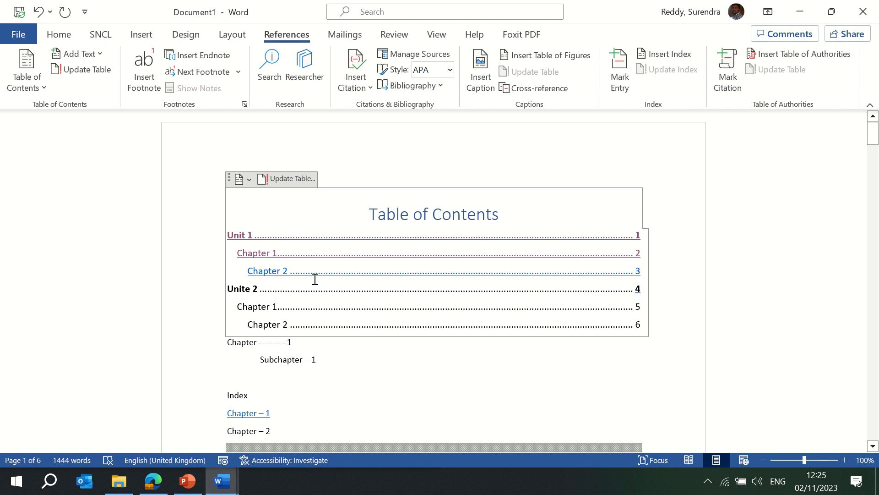
# - Insert footnote 1 reading 'Need' on the Chapter 1 entry, then return to its reference
pyautogui.click(145, 87)
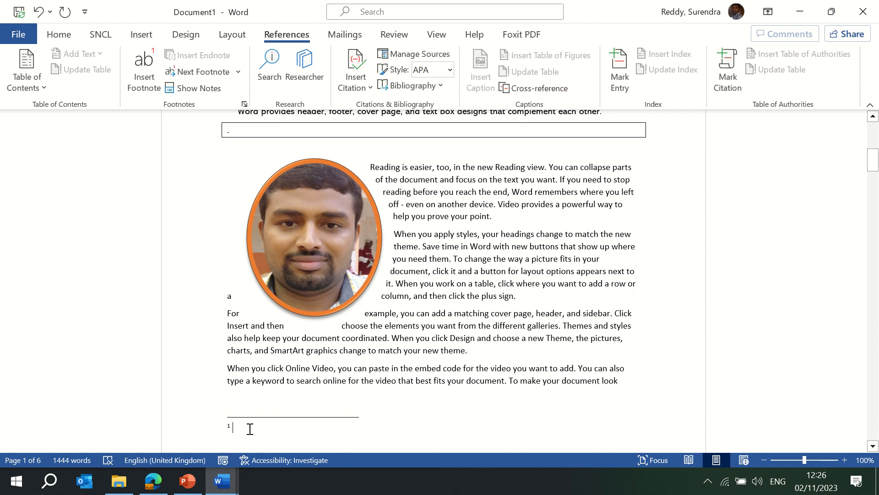
pyautogui.write('Need cla')
pyautogui.click(202, 92)
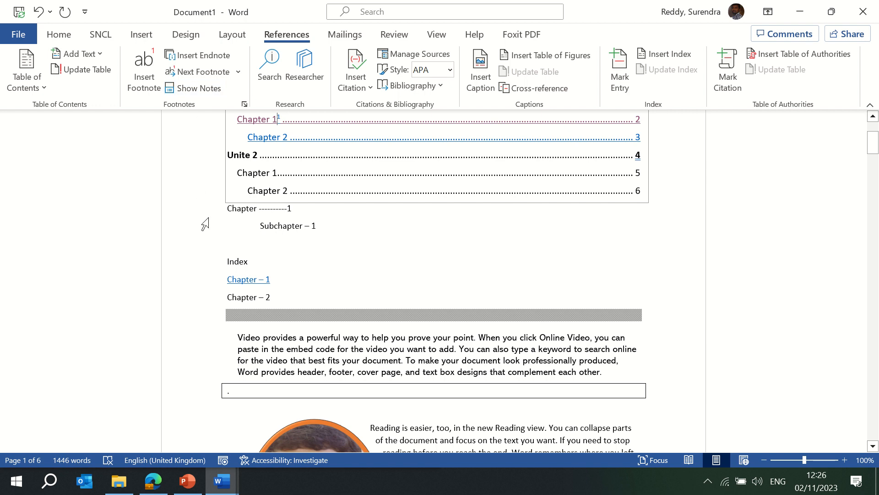
# - Switch notes to endnotes placed at the end of the document and apply
pyautogui.click(244, 104)
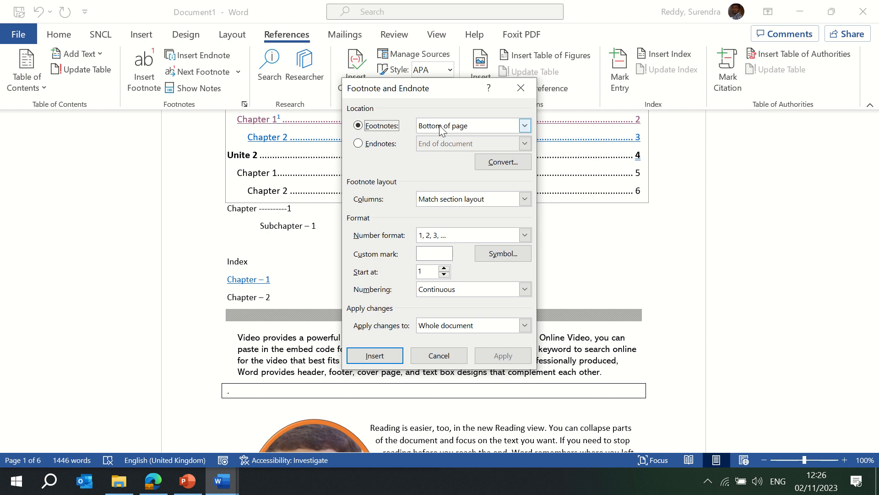
pyautogui.click(463, 126)
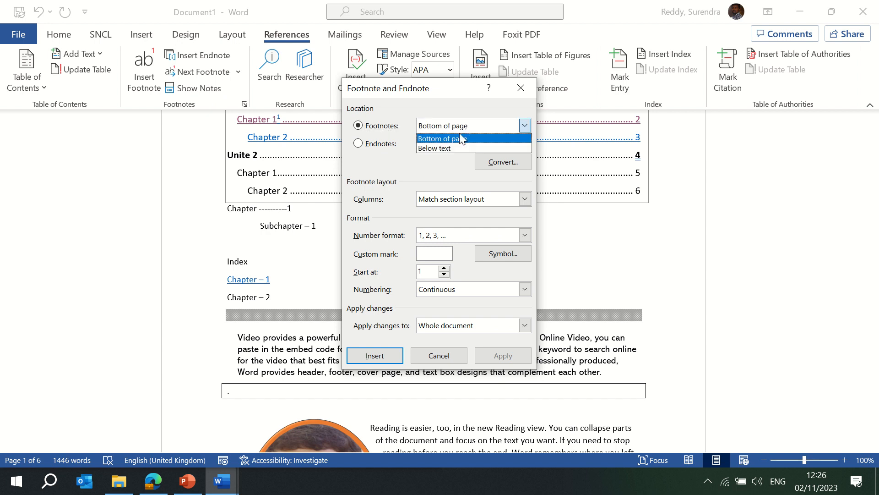
pyautogui.click(447, 149)
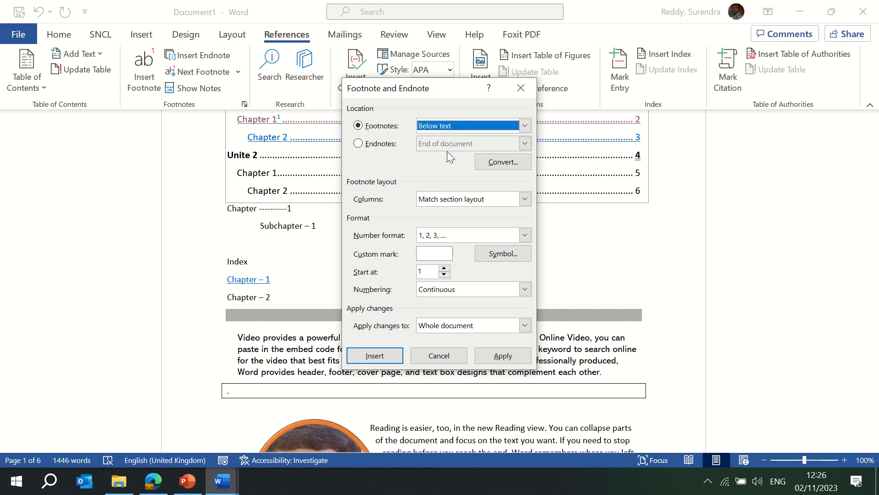
pyautogui.click(359, 143)
pyautogui.click(524, 143)
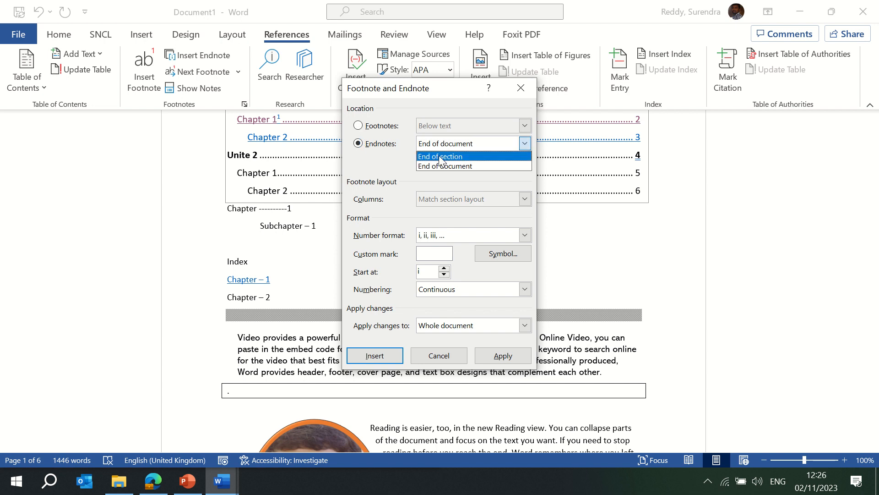
pyautogui.click(439, 156)
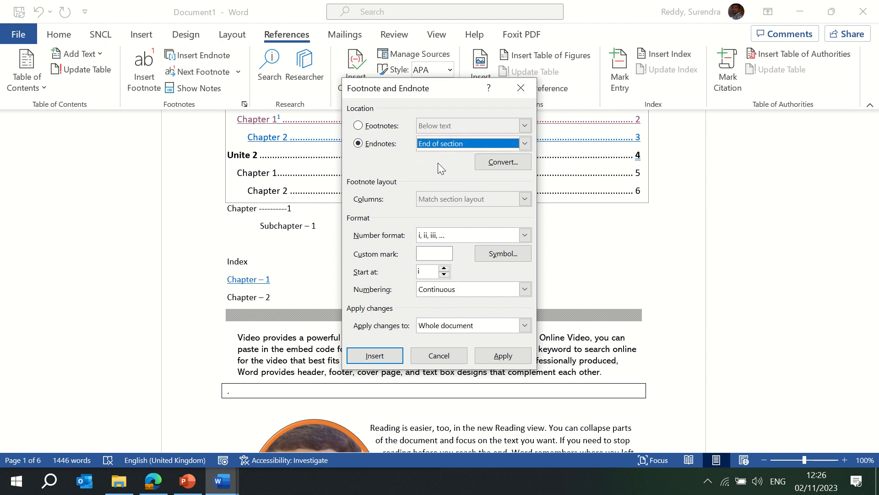
pyautogui.click(455, 147)
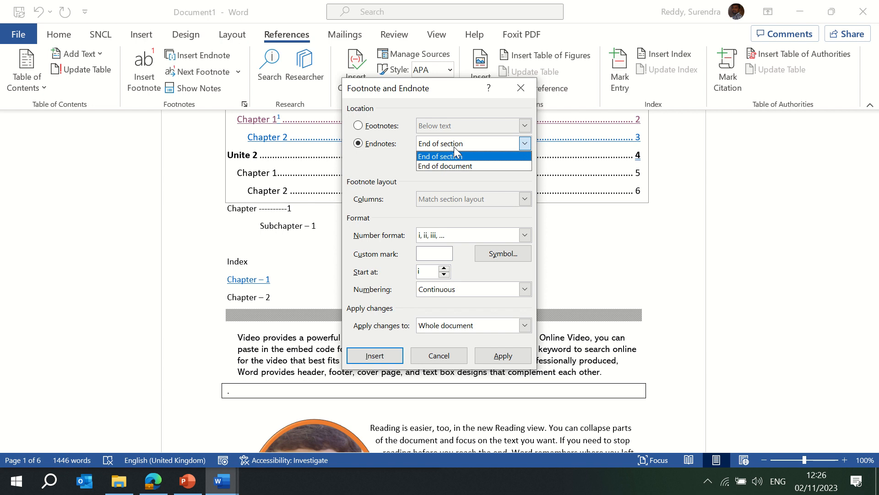
pyautogui.click(449, 166)
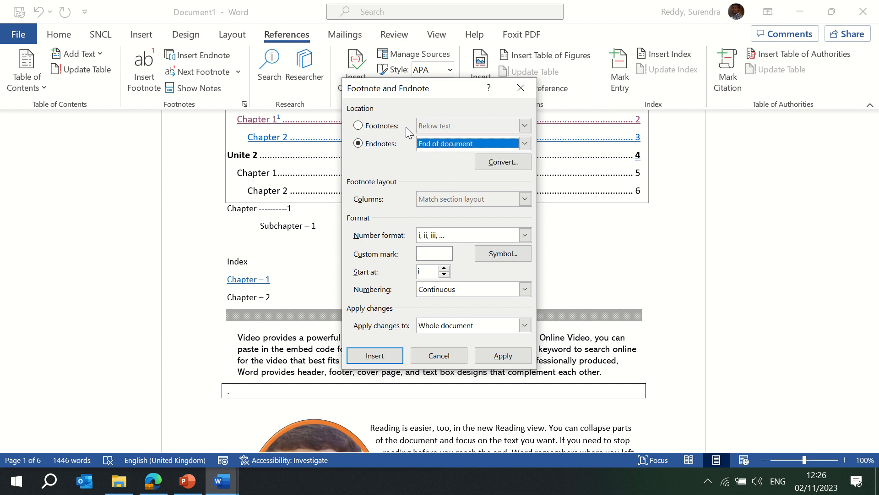
pyautogui.click(502, 355)
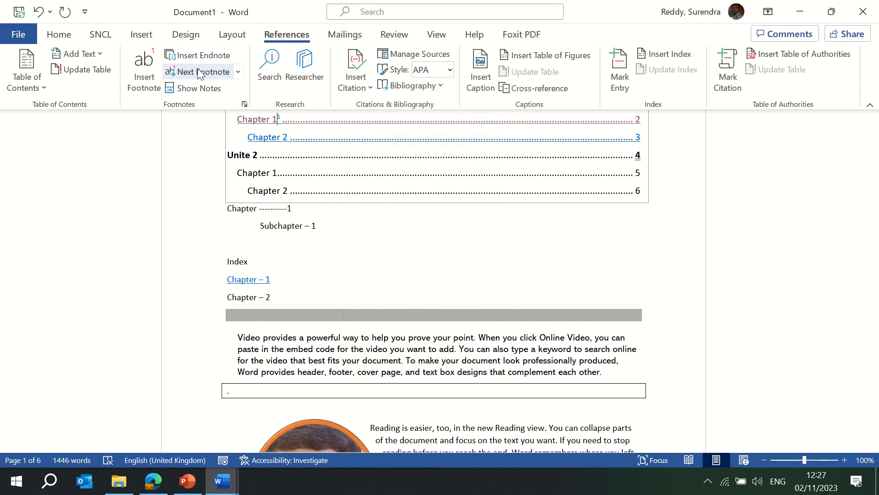
# - After a trial search on 'Chapter', look up 'powerful' and expand its full definition
pyautogui.click(274, 76)
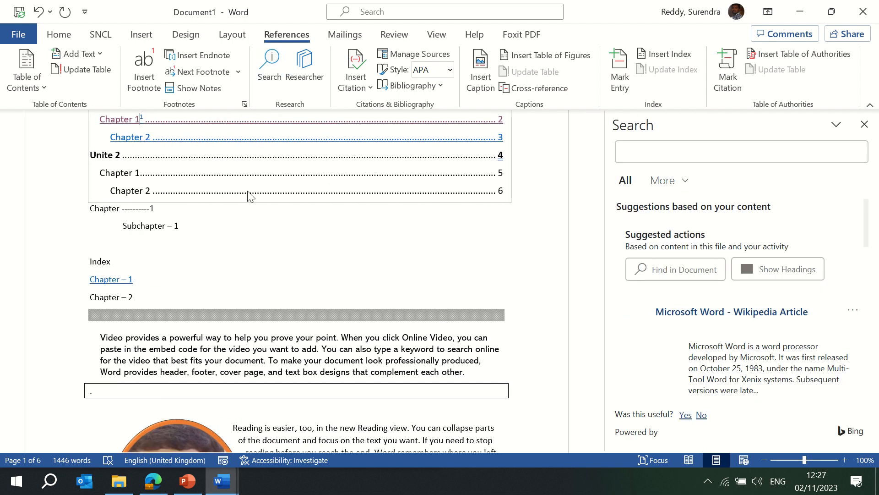
pyautogui.doubleClick(116, 177)
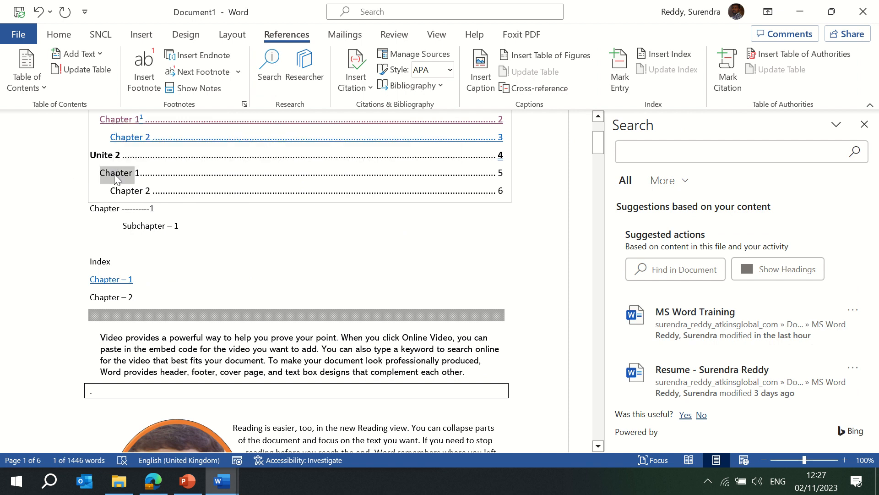
pyautogui.click(269, 71)
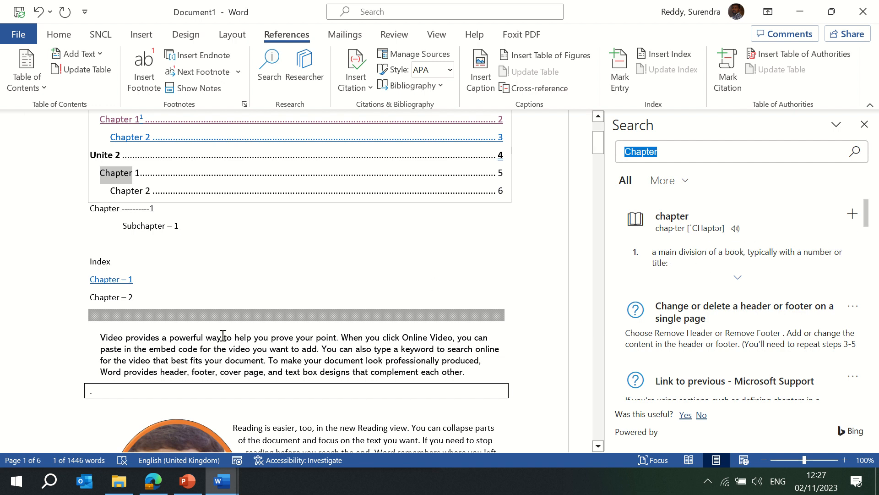
pyautogui.doubleClick(188, 338)
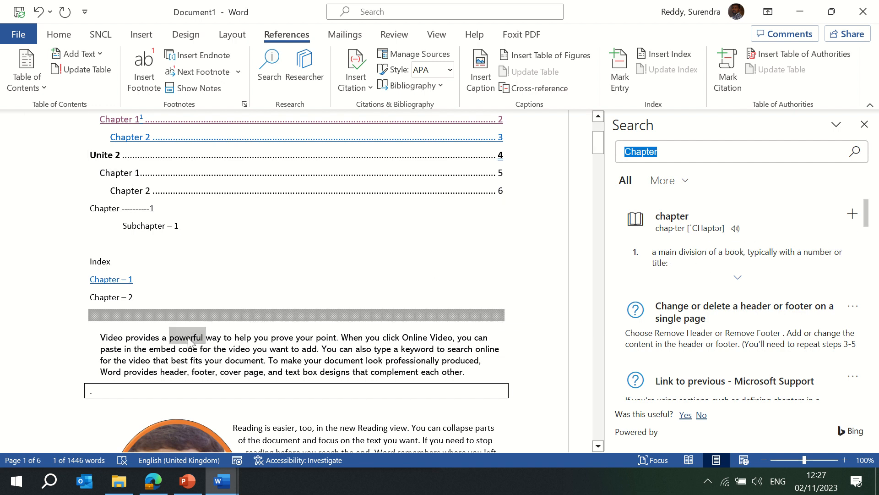
pyautogui.click(864, 124)
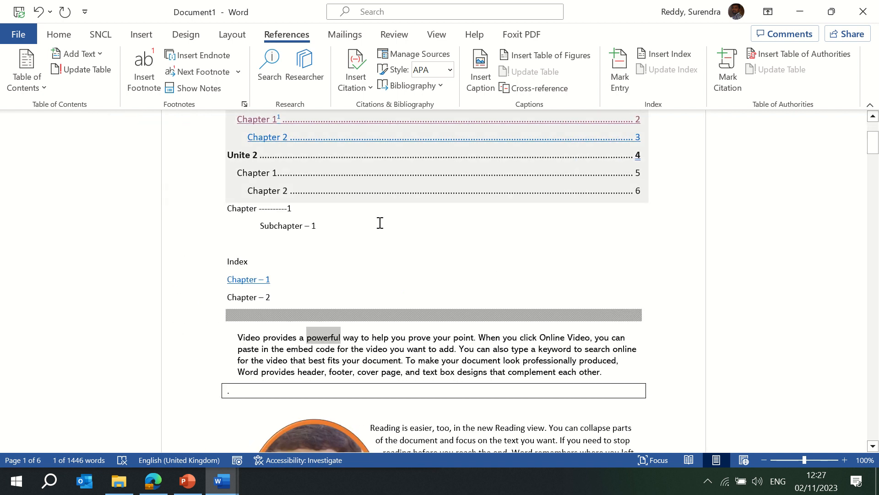
pyautogui.click(271, 66)
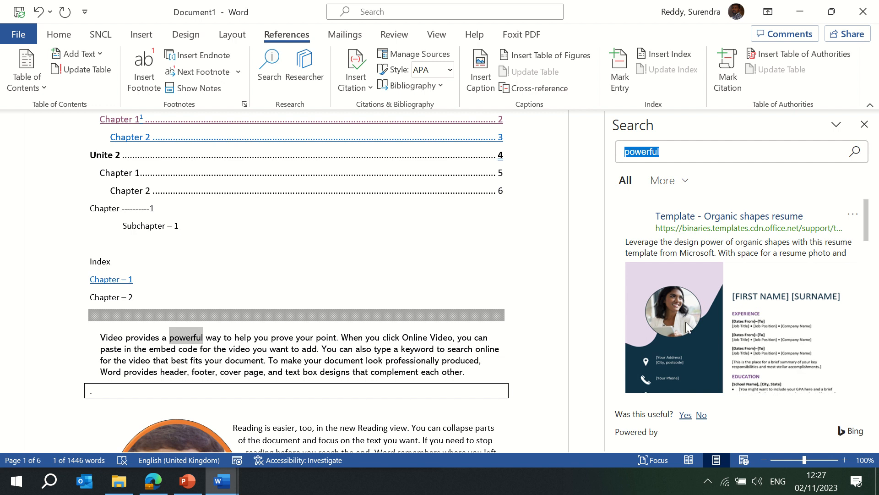
pyautogui.moveTo(866, 211)
pyautogui.mouseDown()
pyautogui.moveTo(868, 228)
pyautogui.moveTo(877, 219)
pyautogui.mouseUp()
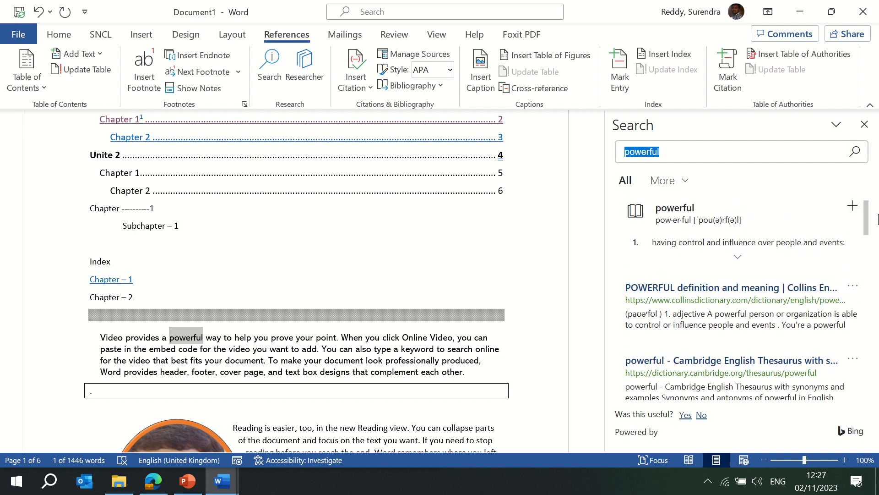
pyautogui.click(737, 258)
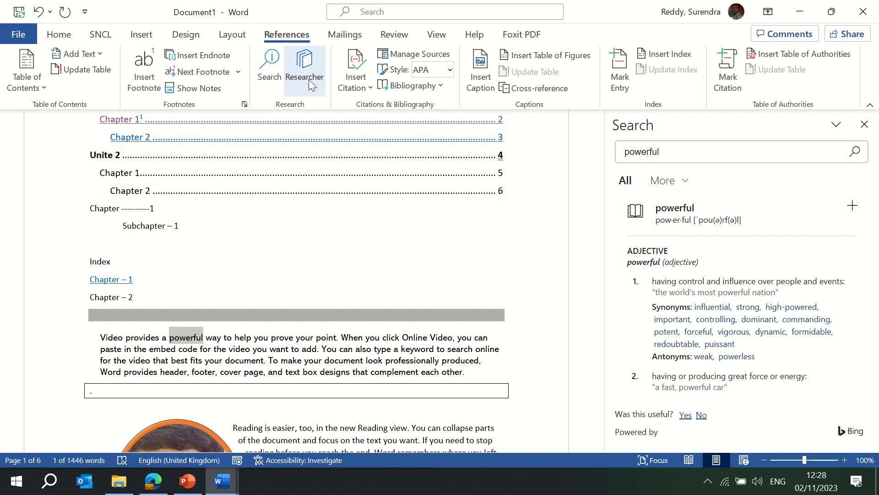
pyautogui.click(309, 79)
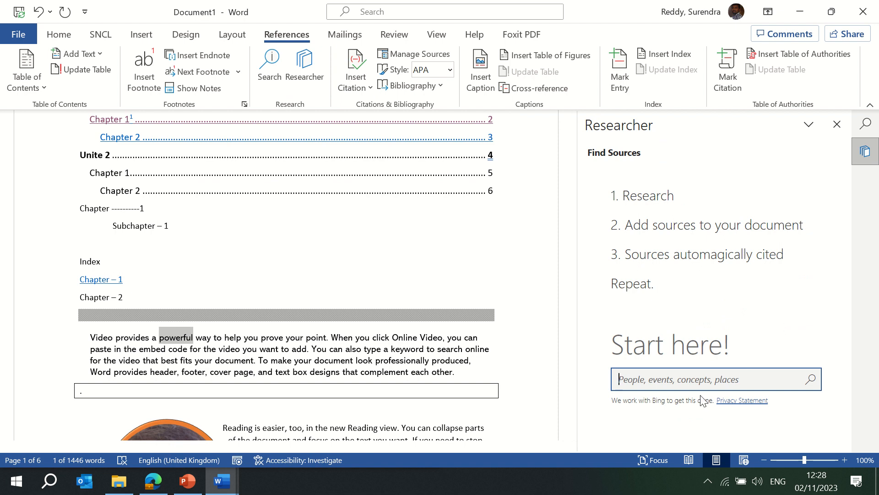
pyautogui.click(837, 125)
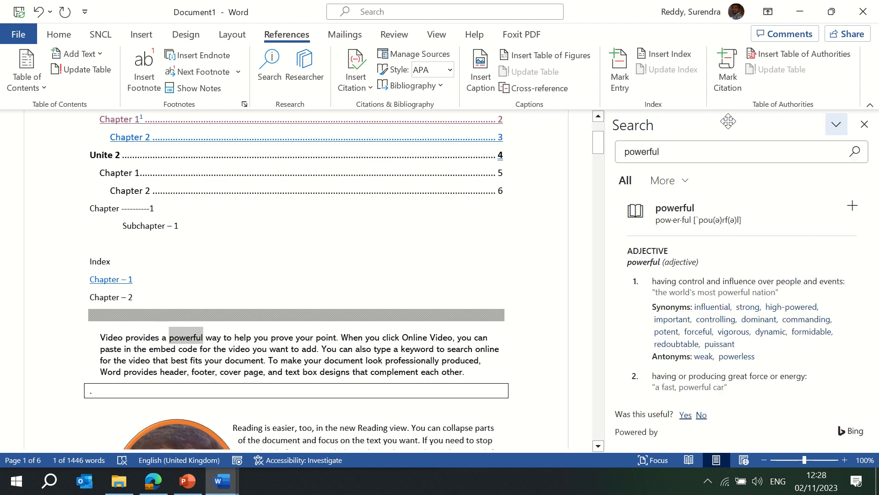
pyautogui.click(360, 91)
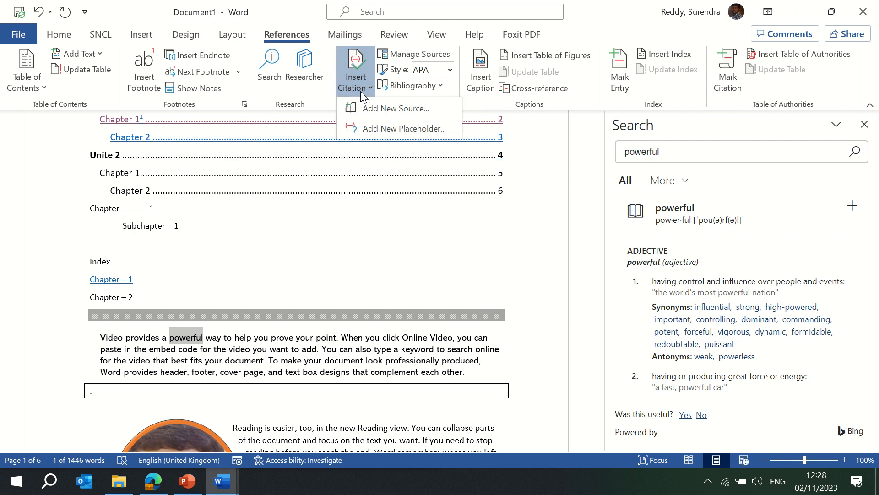
pyautogui.click(380, 108)
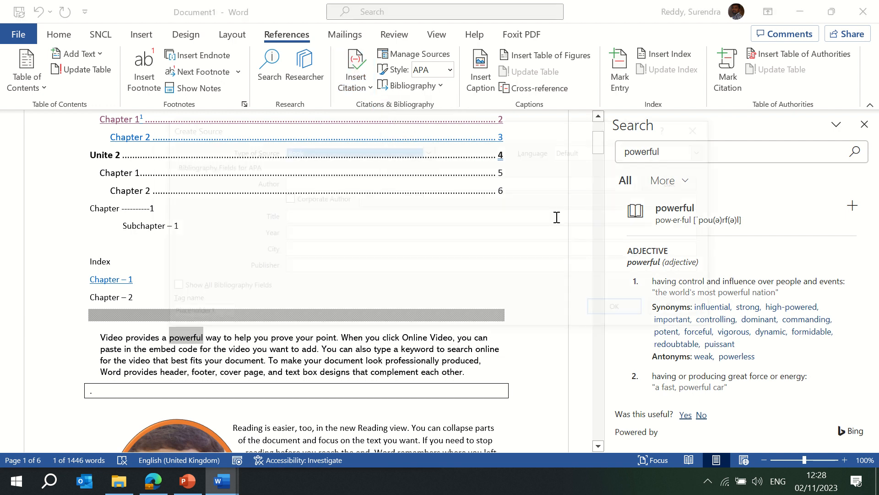
pyautogui.click(329, 182)
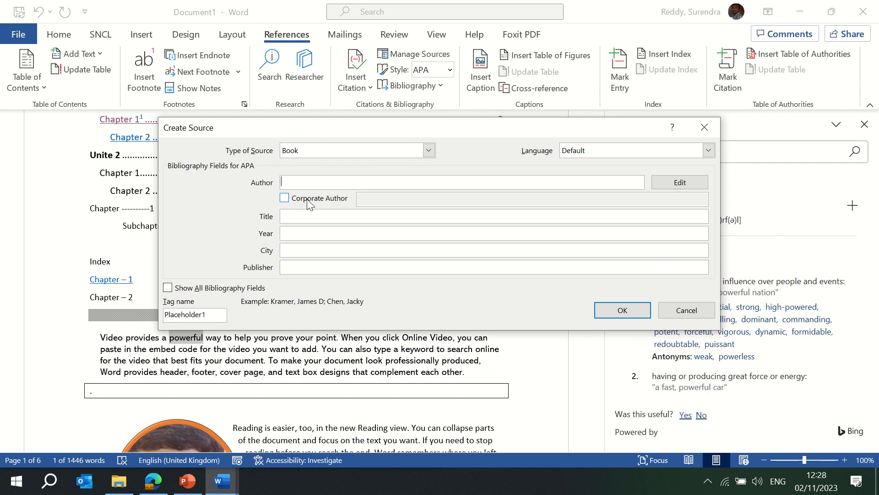
pyautogui.click(303, 219)
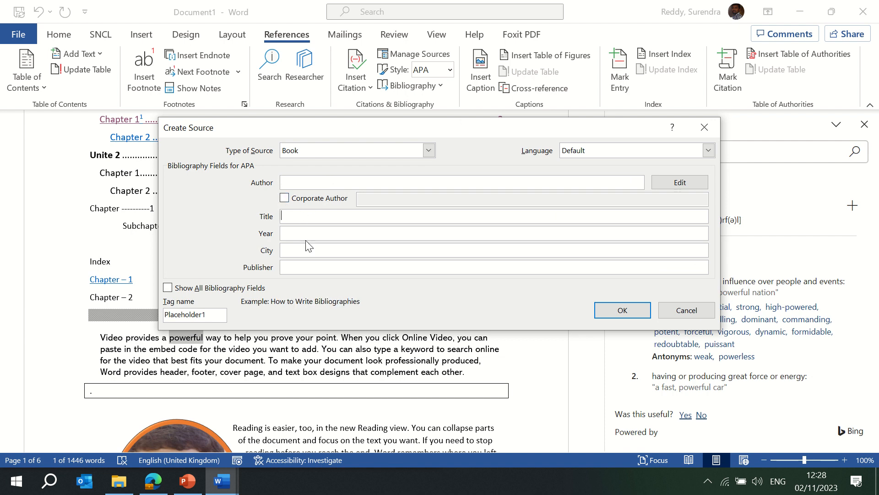
pyautogui.click(314, 272)
pyautogui.click(682, 315)
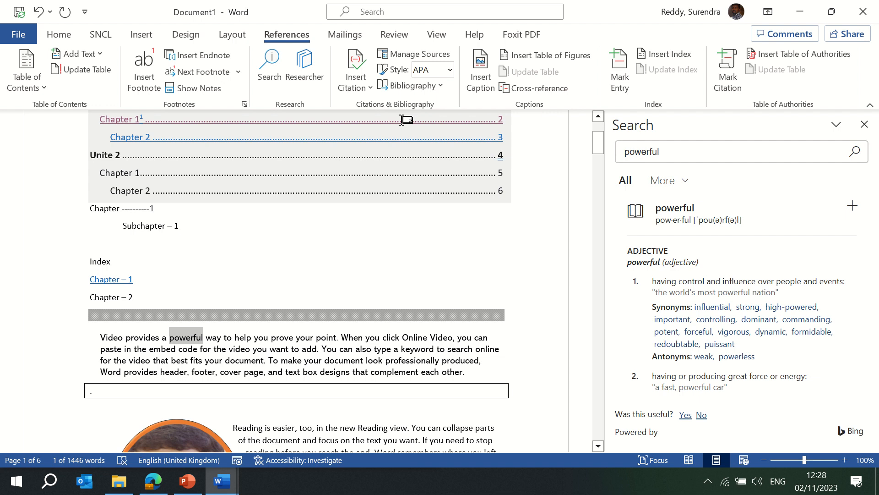
pyautogui.click(434, 55)
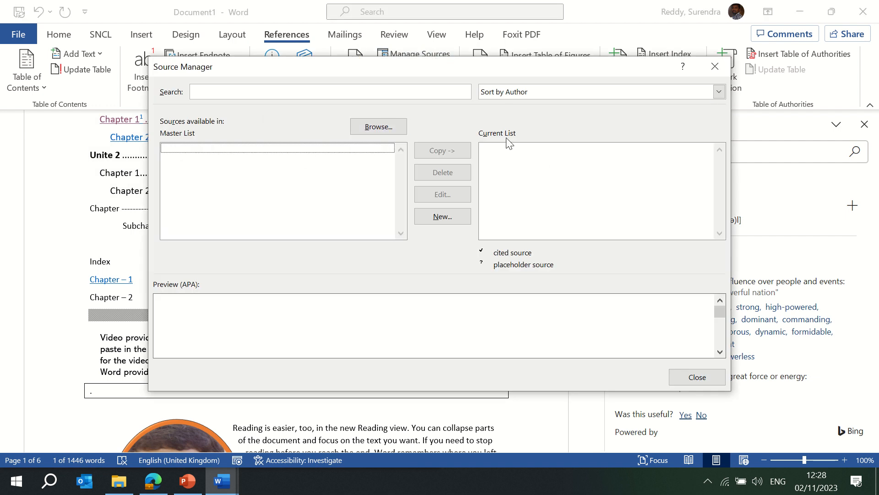
pyautogui.click(573, 92)
pyautogui.click(572, 92)
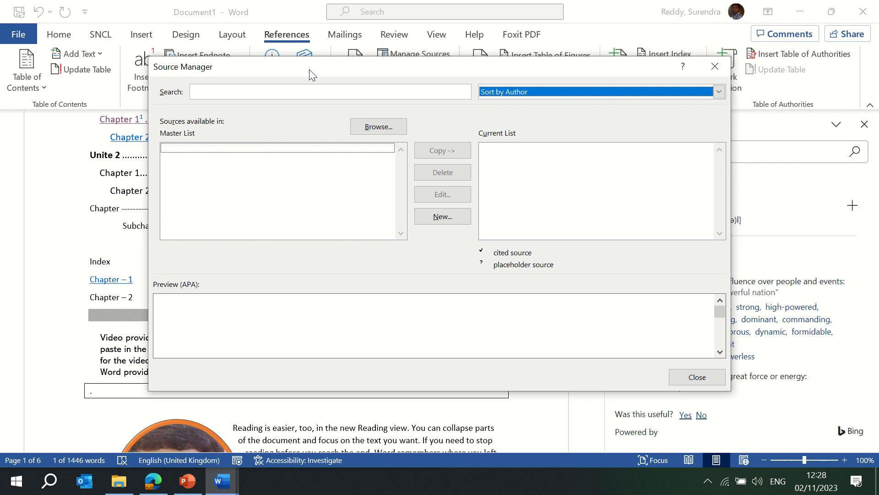
pyautogui.click(314, 89)
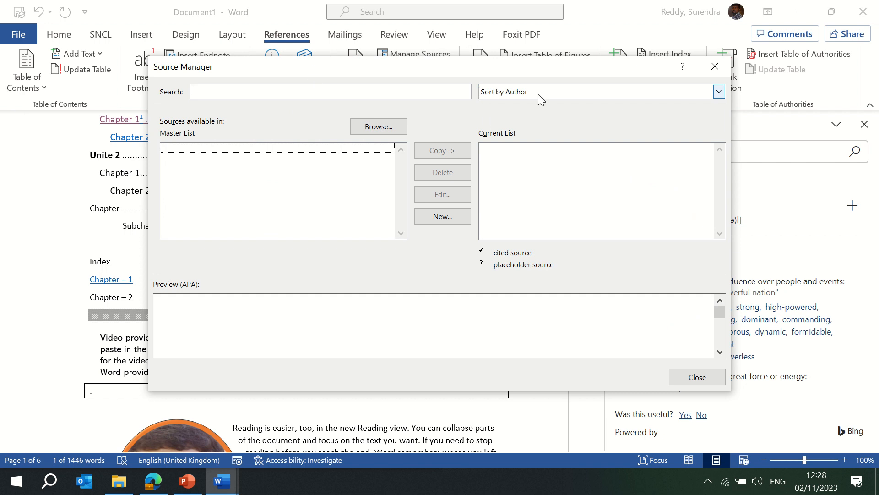
pyautogui.click(691, 370)
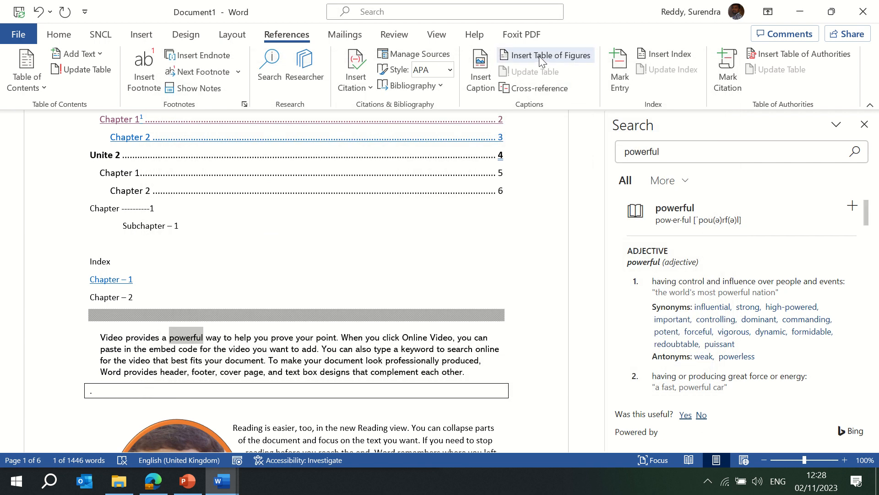
pyautogui.click(538, 56)
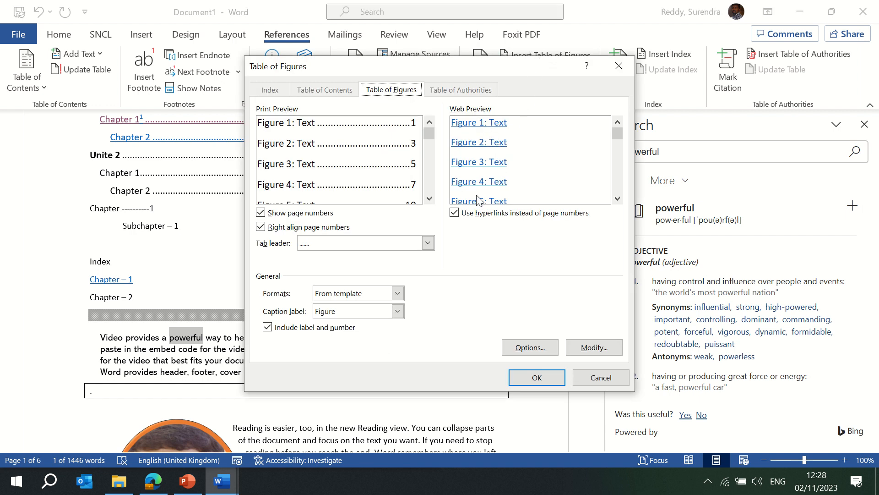
pyautogui.moveTo(618, 135)
pyautogui.mouseDown()
pyautogui.moveTo(602, 215)
pyautogui.moveTo(620, 119)
pyautogui.mouseUp()
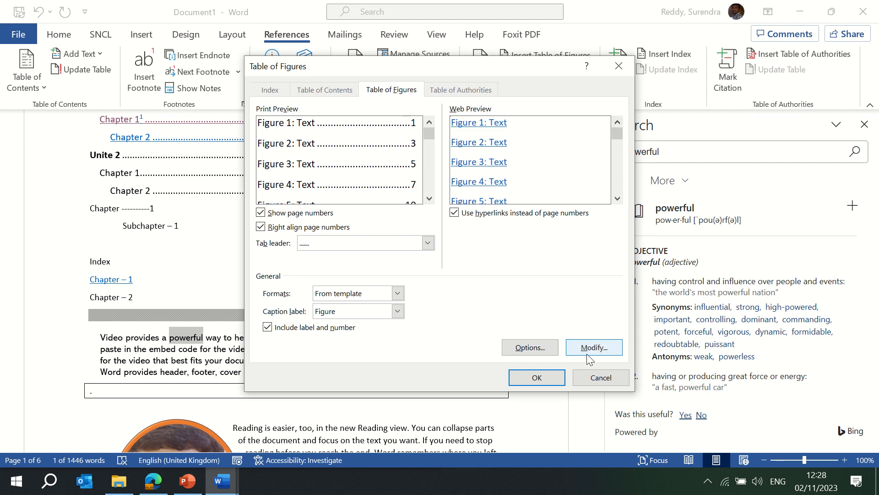
pyautogui.click(592, 384)
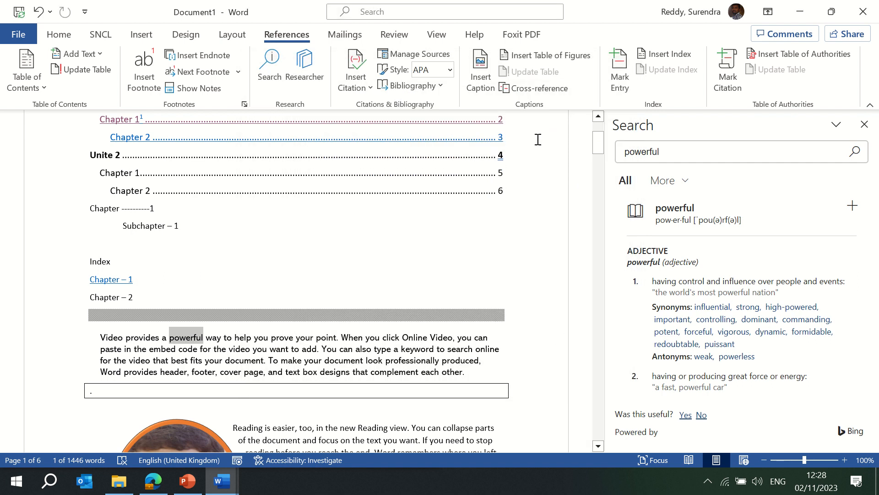
# - Insert a cross-reference to numbered item 2 in place of 'powerful'; cancel Mark Entry
pyautogui.click(536, 89)
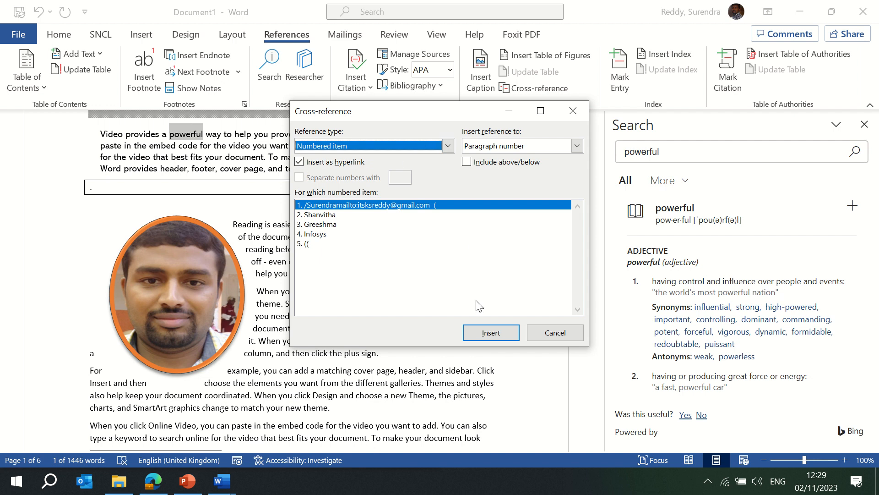
pyautogui.click(326, 216)
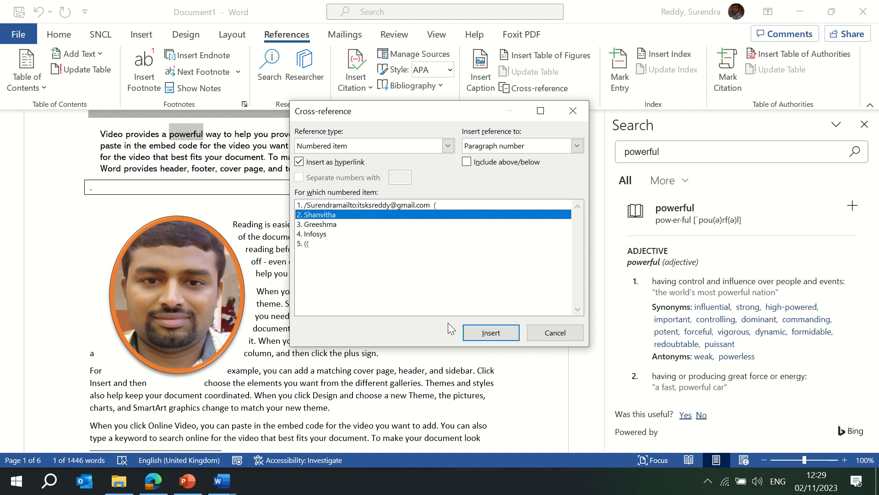
pyautogui.click(489, 333)
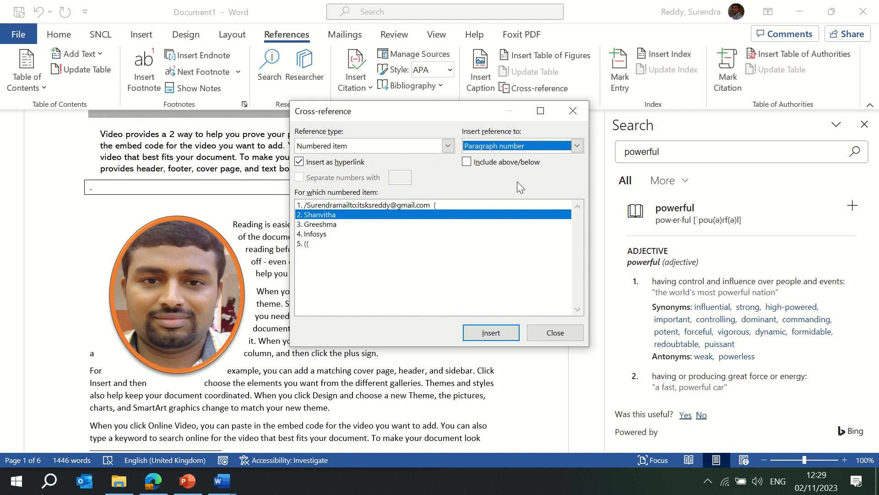
pyautogui.click(543, 333)
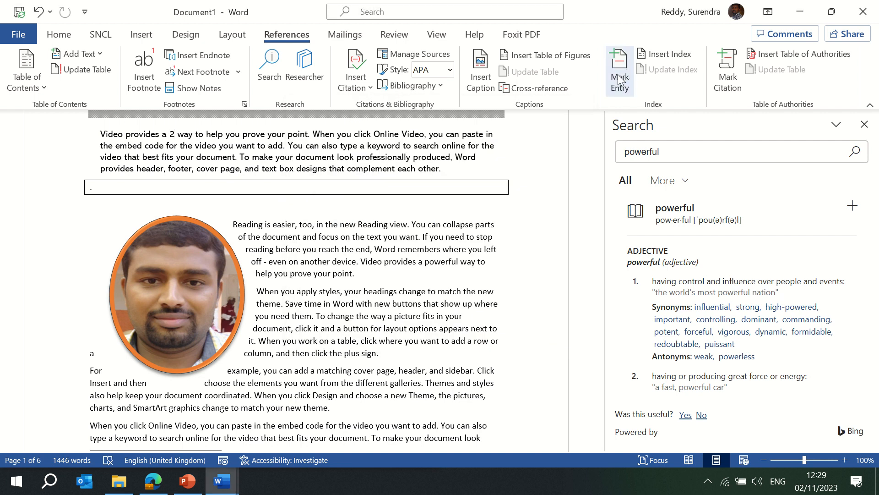
pyautogui.click(617, 74)
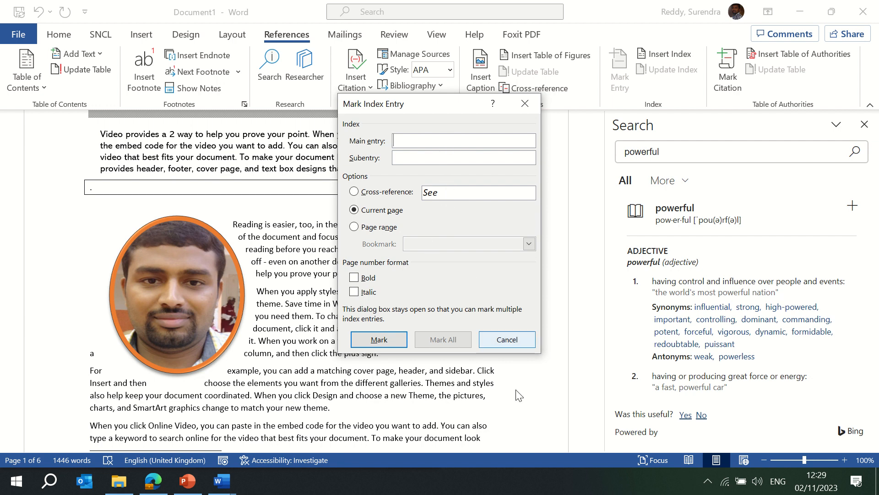
pyautogui.click(508, 344)
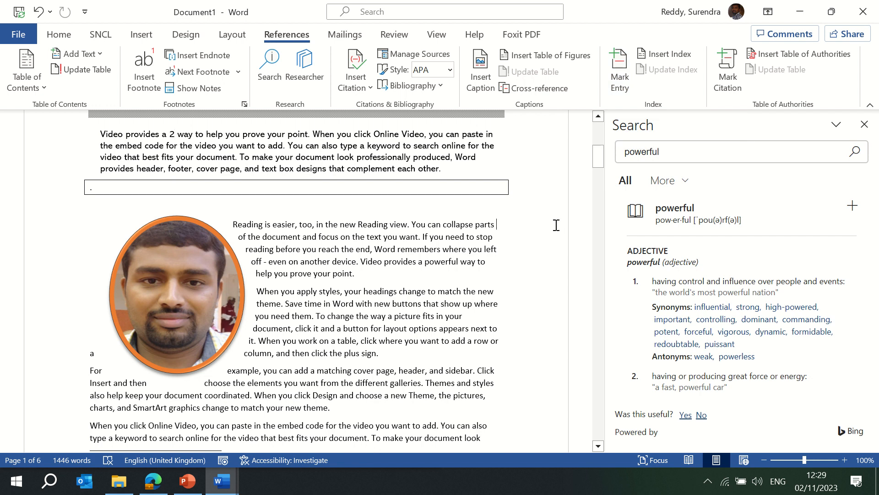
pyautogui.click(667, 55)
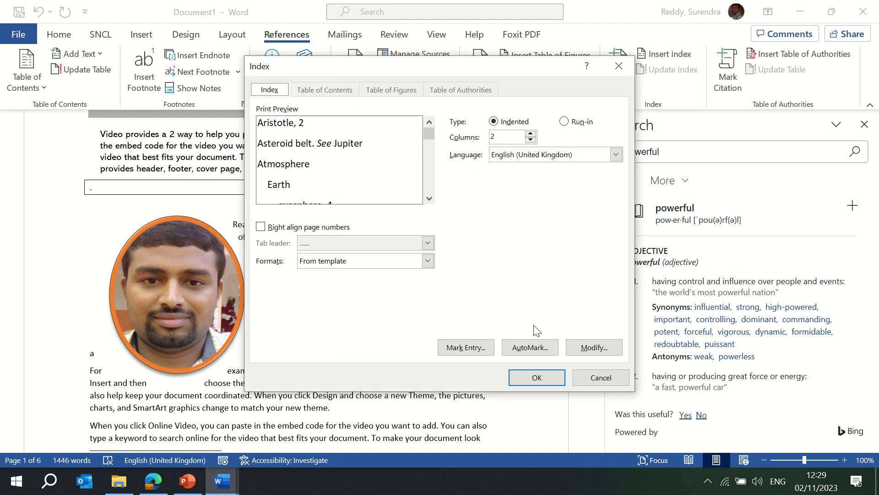
pyautogui.click(592, 377)
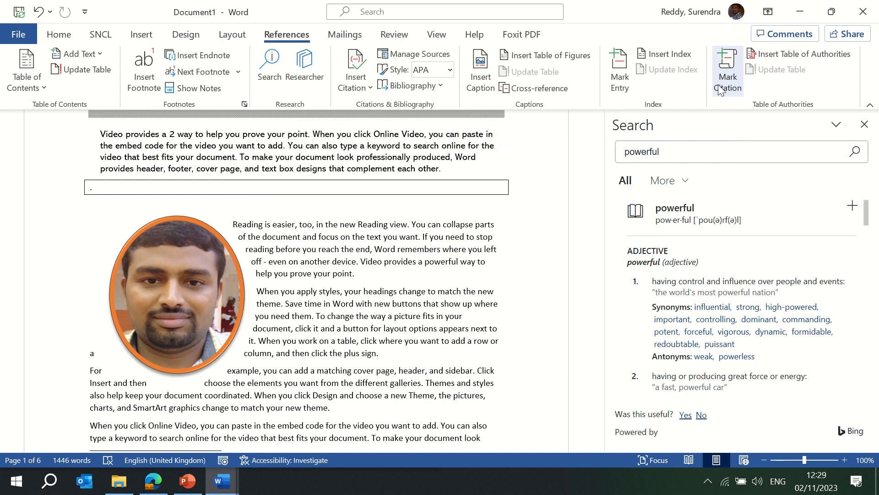
pyautogui.click(731, 98)
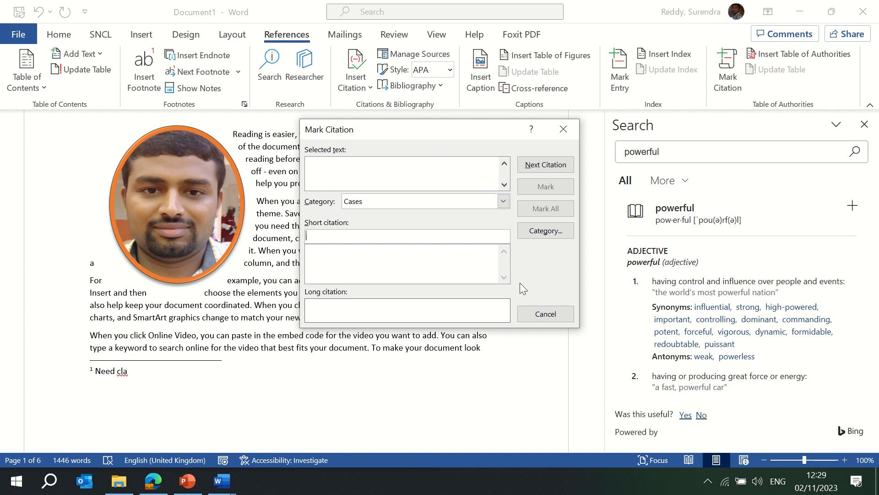
pyautogui.click(537, 312)
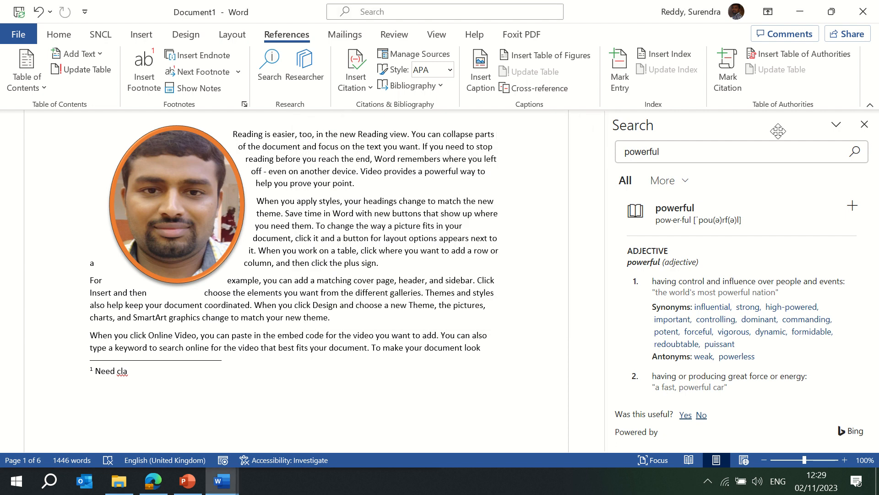
pyautogui.click(787, 59)
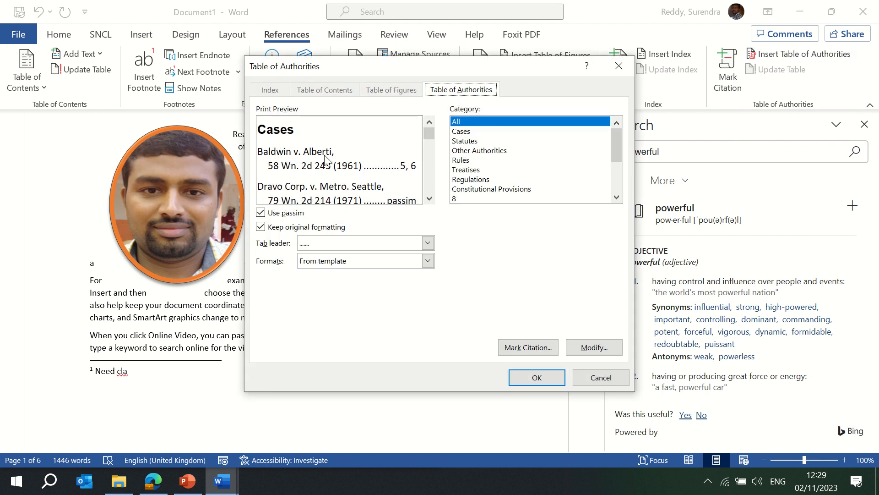
pyautogui.click(429, 198)
pyautogui.click(429, 198)
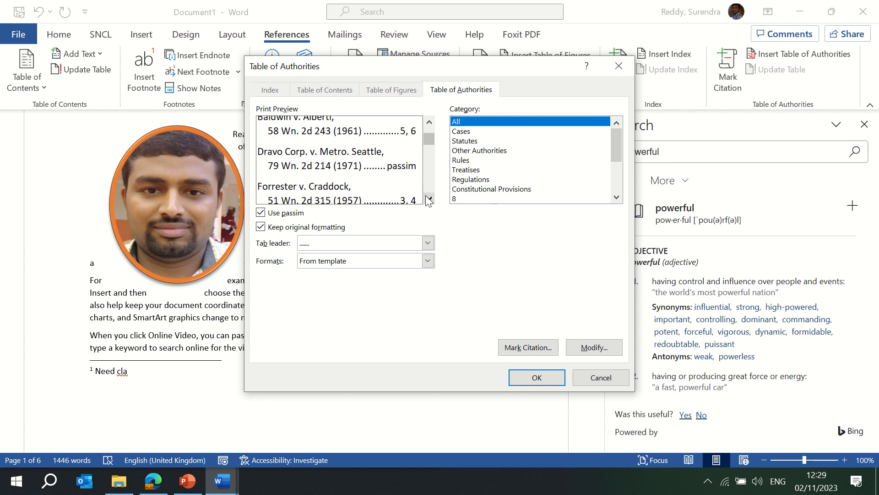
pyautogui.click(429, 199)
pyautogui.click(429, 199)
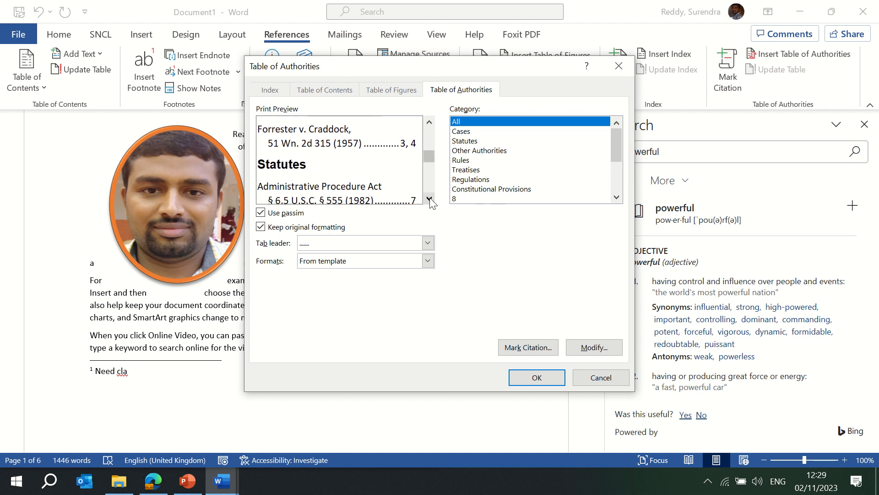
pyautogui.click(429, 199)
pyautogui.click(429, 199)
pyautogui.click(429, 198)
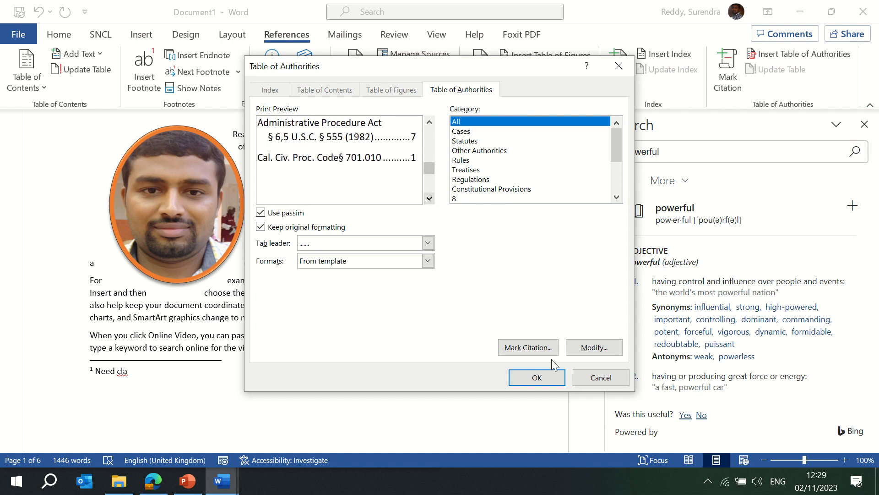
pyautogui.click(463, 133)
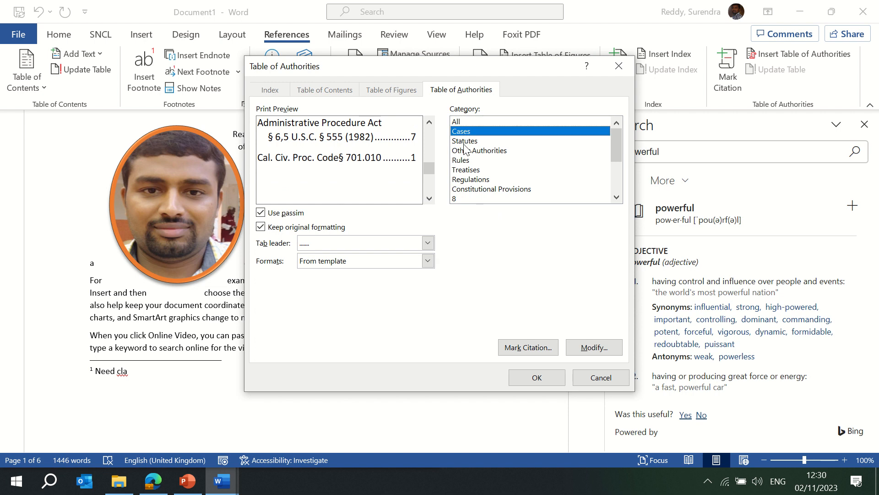
pyautogui.click(465, 141)
pyautogui.click(467, 151)
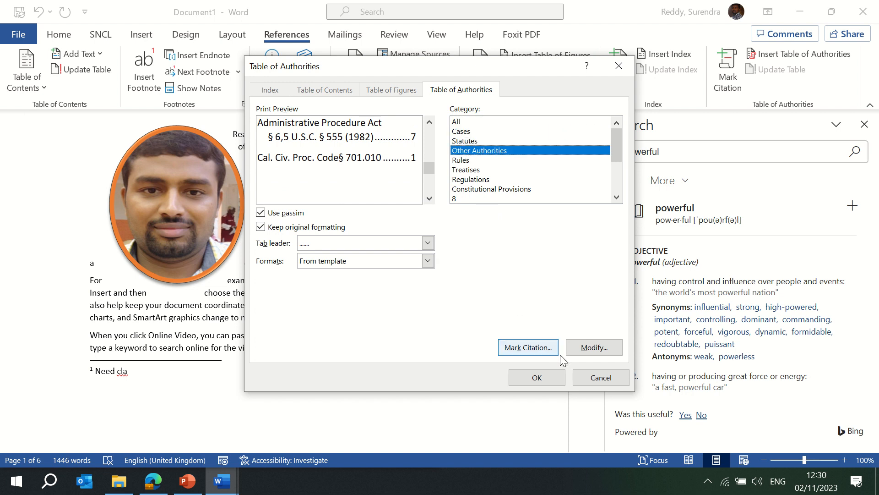
pyautogui.click(589, 381)
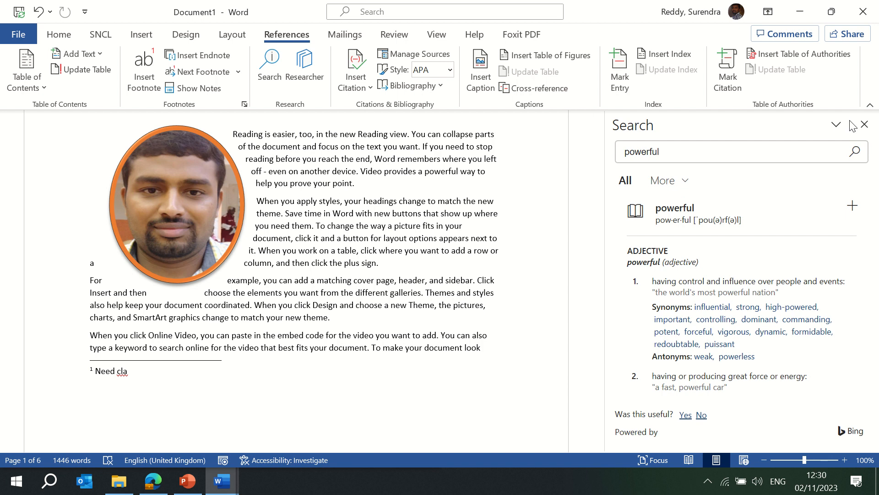
# - Close the Search pane and browse the Design, Layout, Mailings, Review and View tabs
pyautogui.click(864, 126)
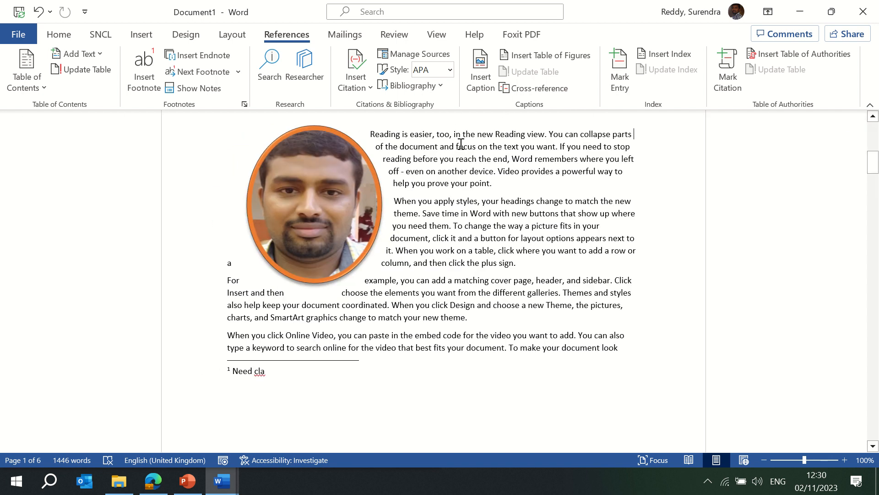
pyautogui.click(185, 36)
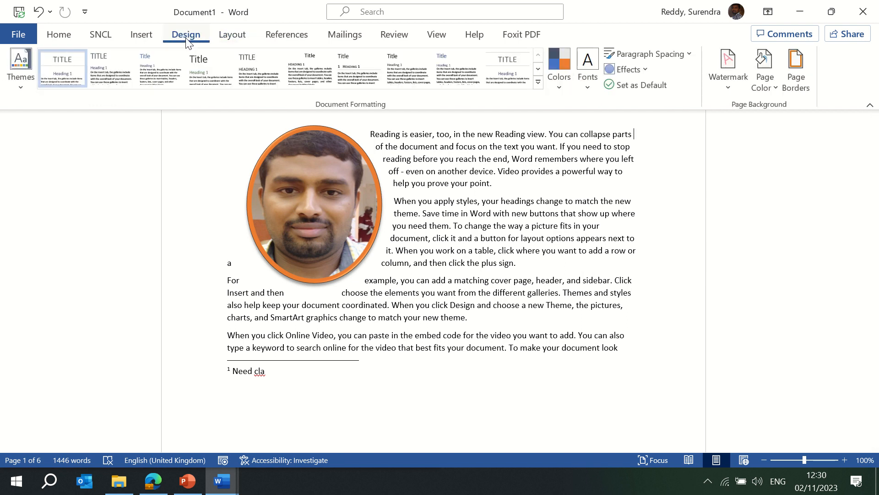
pyautogui.click(291, 37)
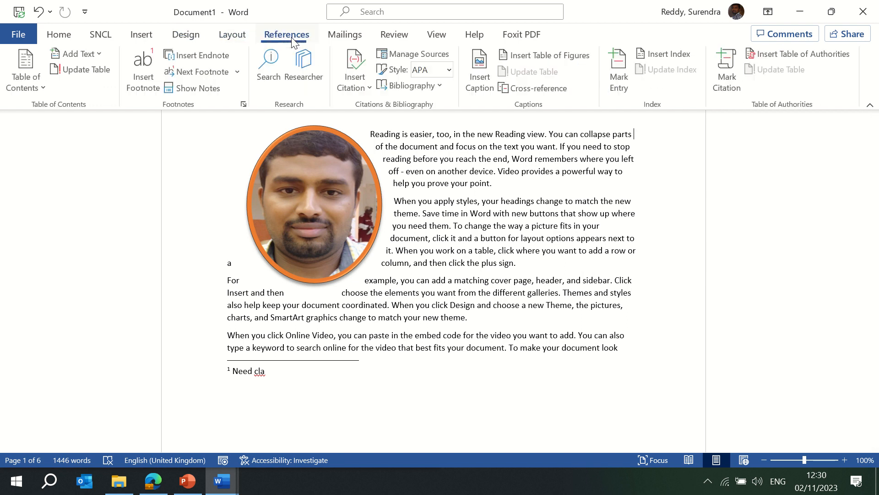
pyautogui.click(223, 37)
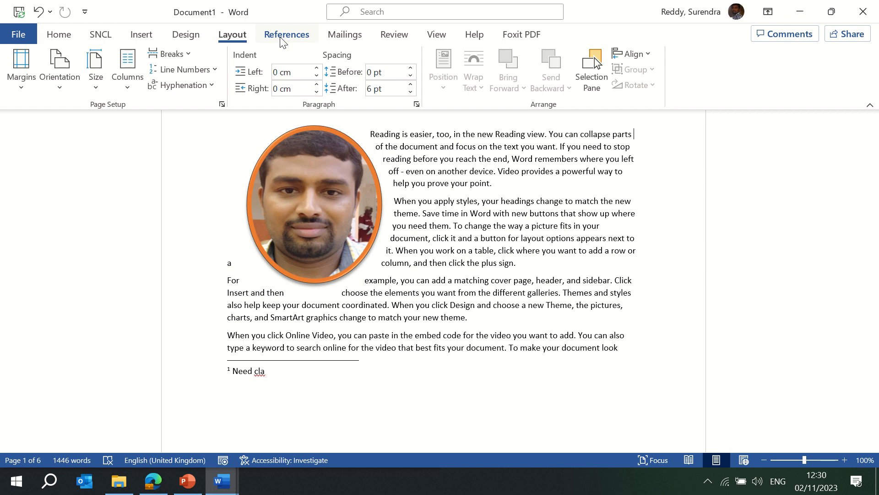
pyautogui.click(344, 39)
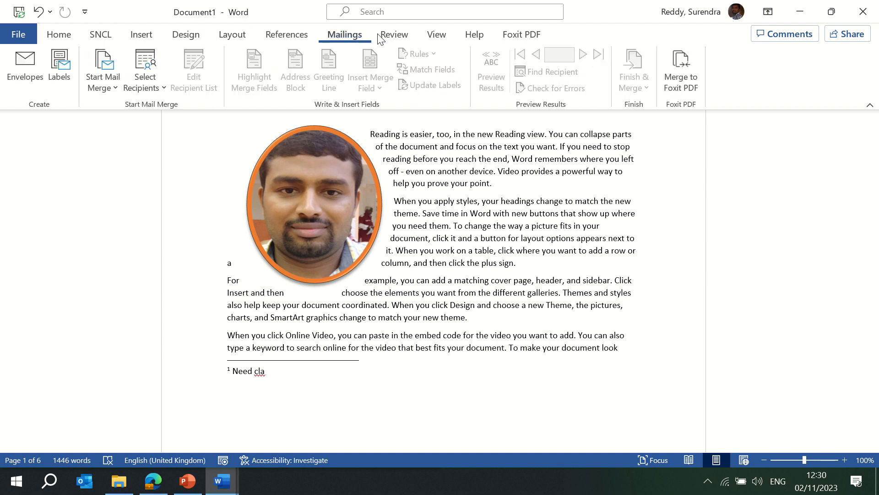
pyautogui.click(391, 37)
pyautogui.click(436, 37)
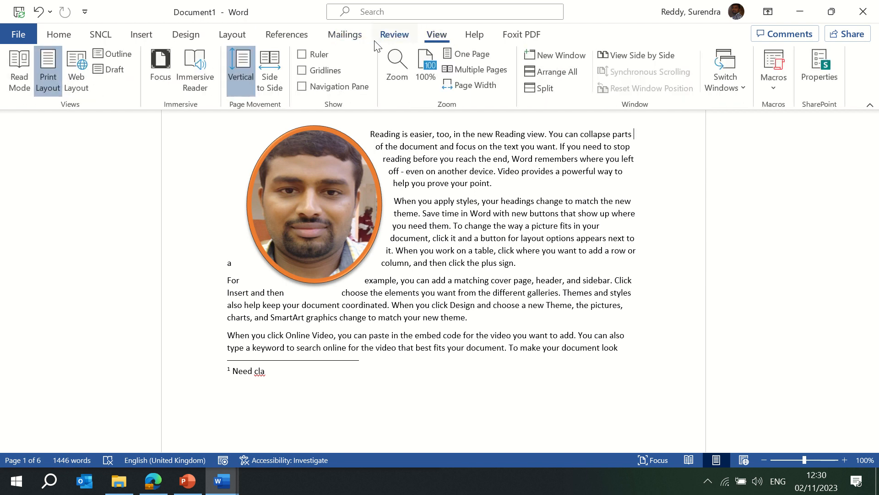
pyautogui.click(345, 36)
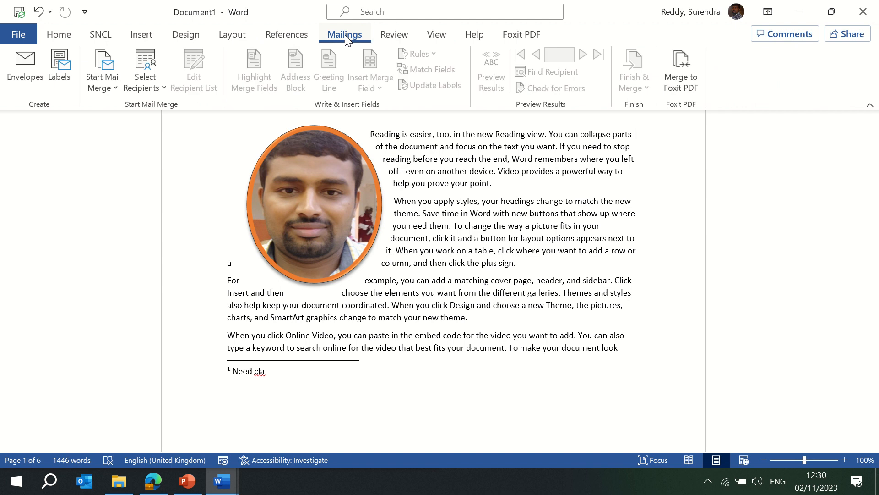
pyautogui.click(393, 36)
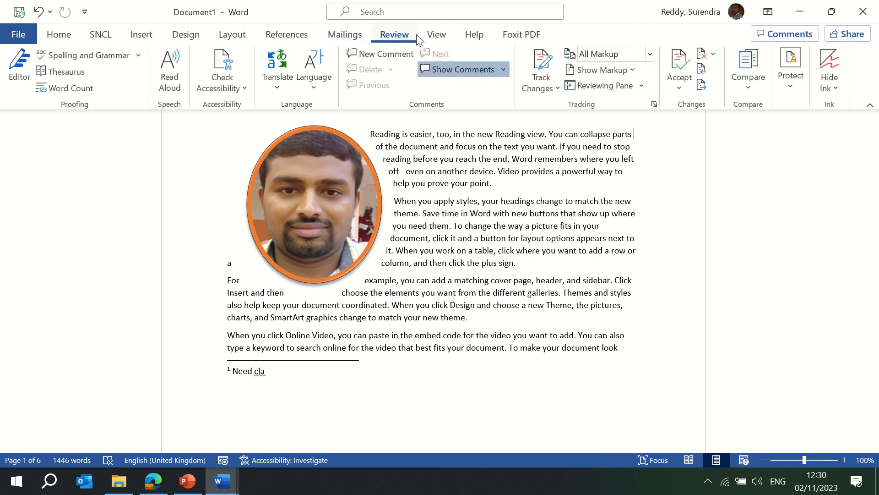
pyautogui.click(436, 36)
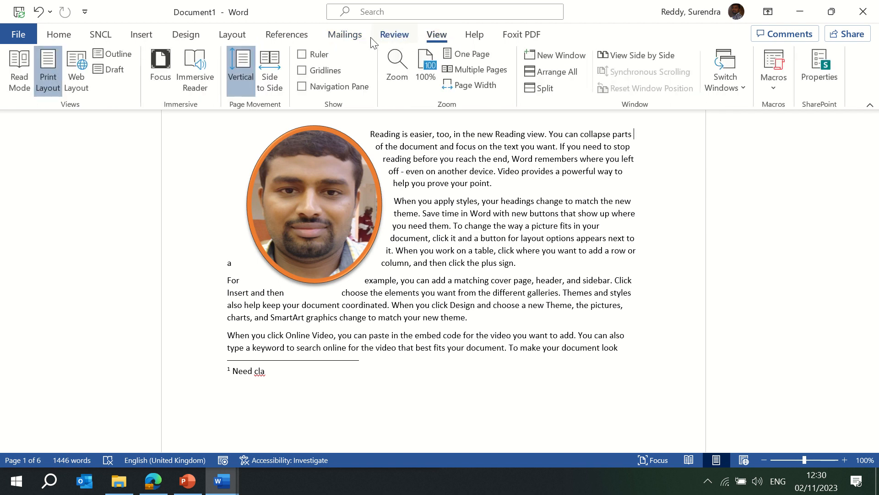